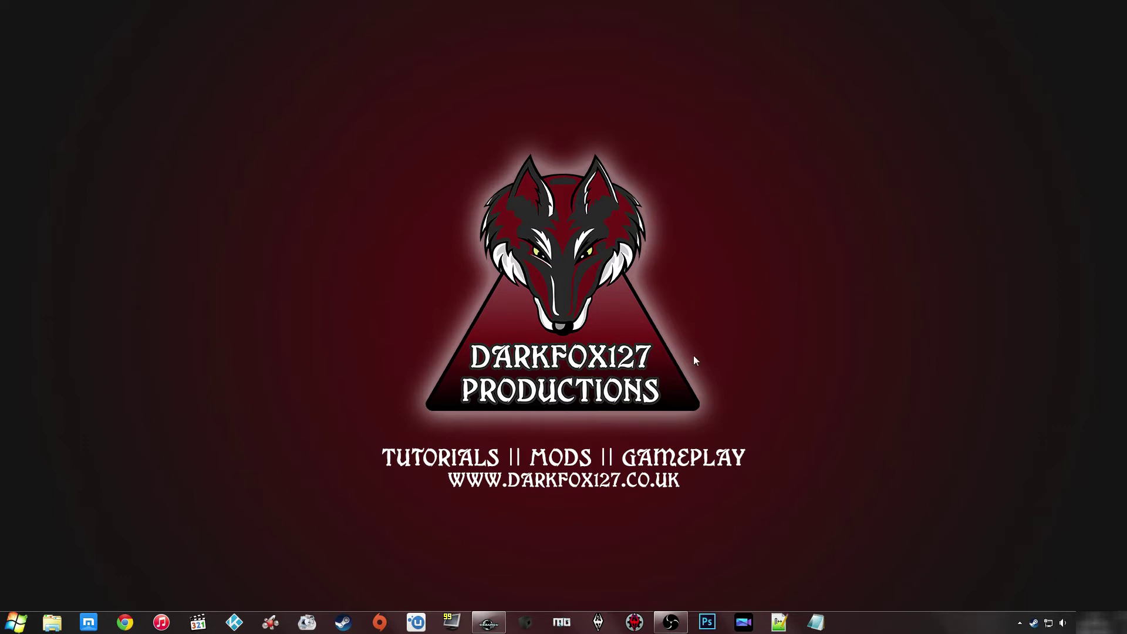
# Switch to Creation Kit and list the TextureSet entries in the Miscellaneous category of the Object Window
pyautogui.click(488, 623)
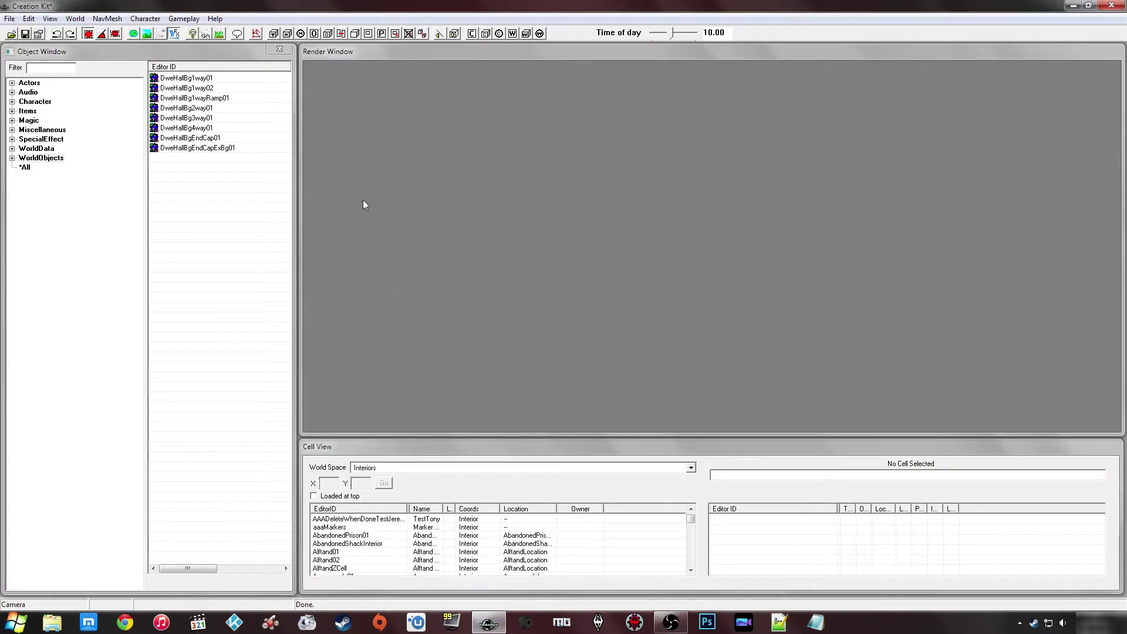
pyautogui.click(181, 187)
pyautogui.click(11, 130)
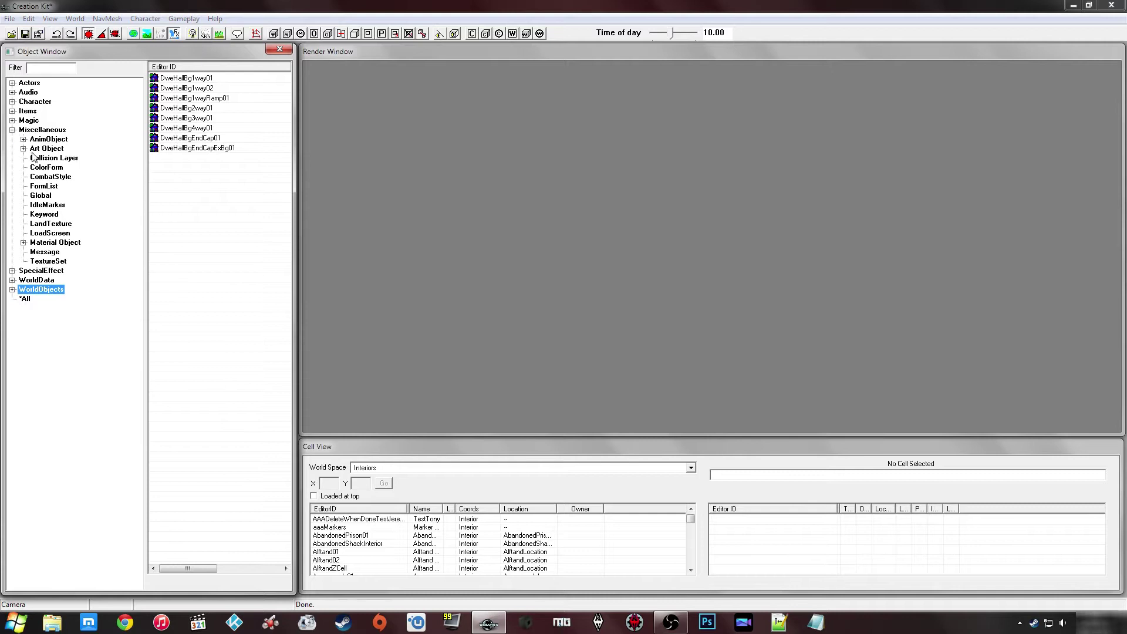
pyautogui.click(53, 262)
pyautogui.click(232, 187)
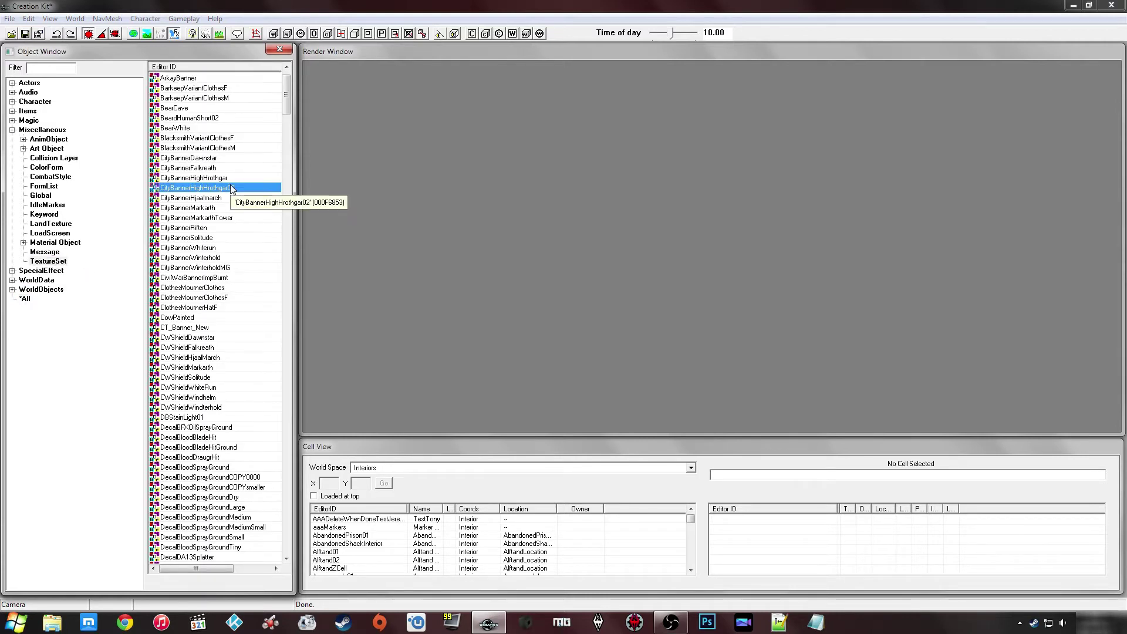
# Inspect the Normal/Gloss and Diffuse maps of the CityBannerFalkreath texture set and close it without changes
pyautogui.doubleClick(194, 168)
pyautogui.click(509, 164)
pyautogui.click(514, 155)
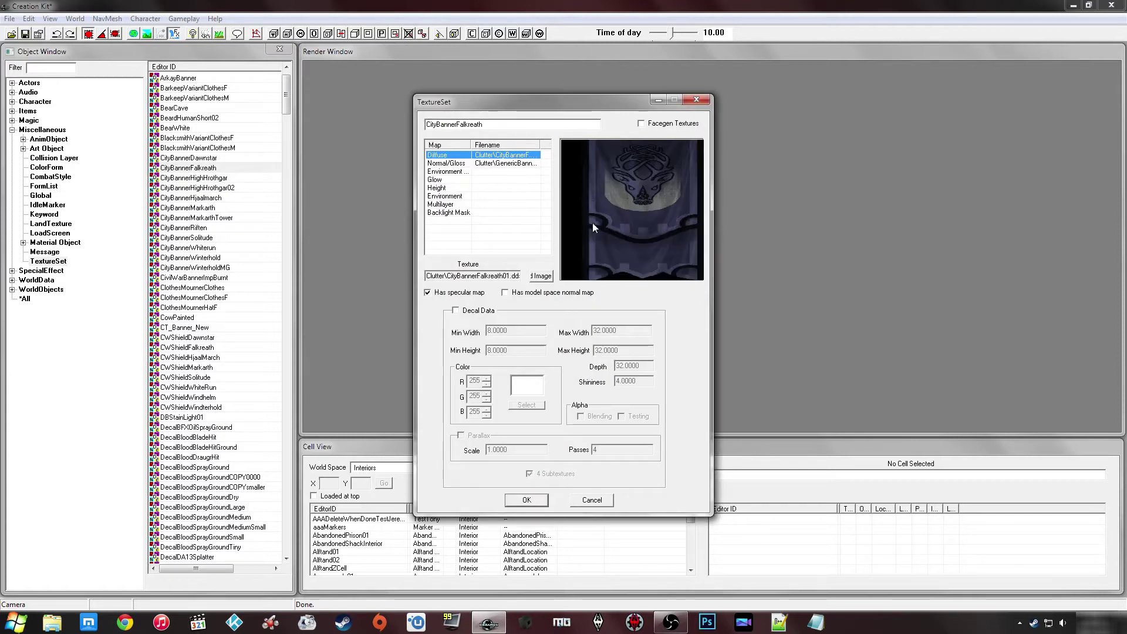
pyautogui.click(699, 98)
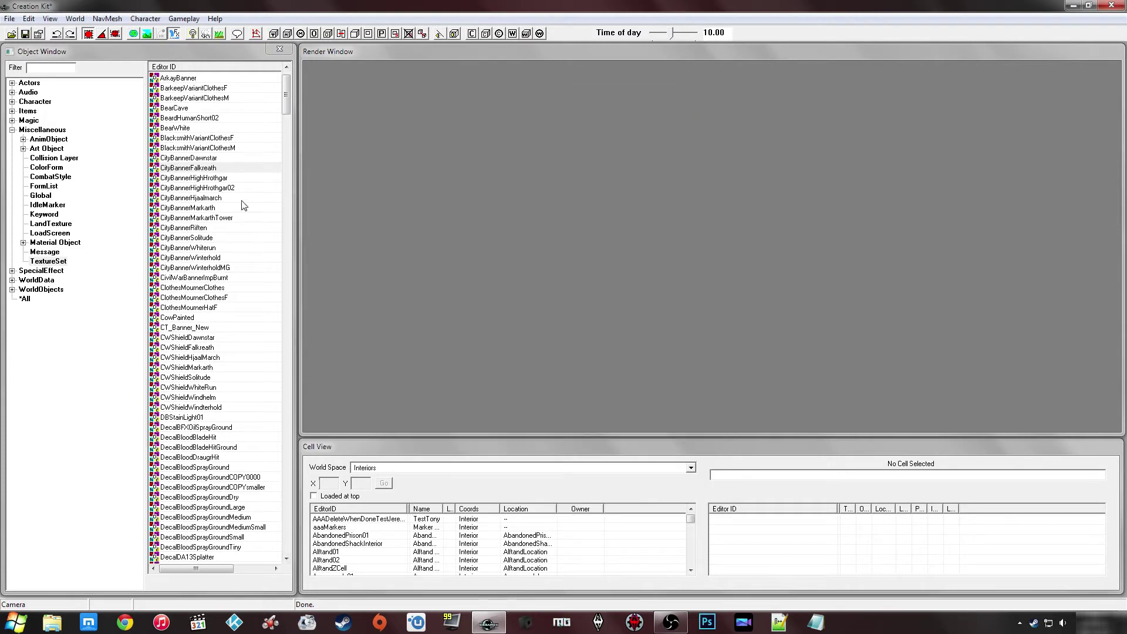
# Look over the city banner texture sets and inspect CityBannerDawnstar's Normal/Gloss and Diffuse maps
pyautogui.click(188, 179)
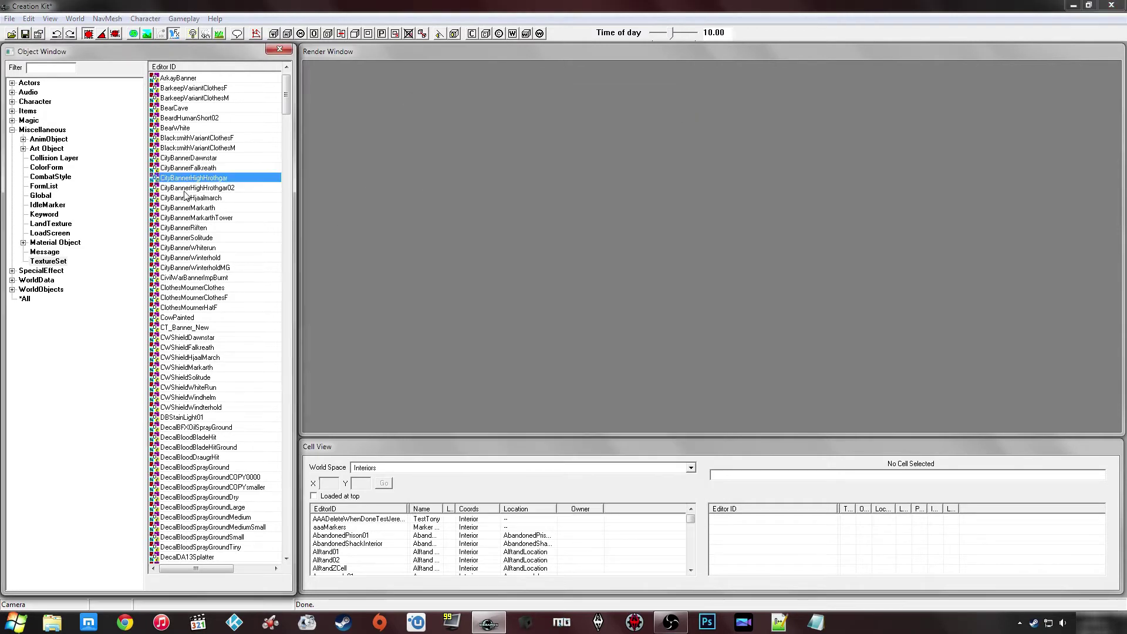
pyautogui.click(187, 188)
pyautogui.click(209, 239)
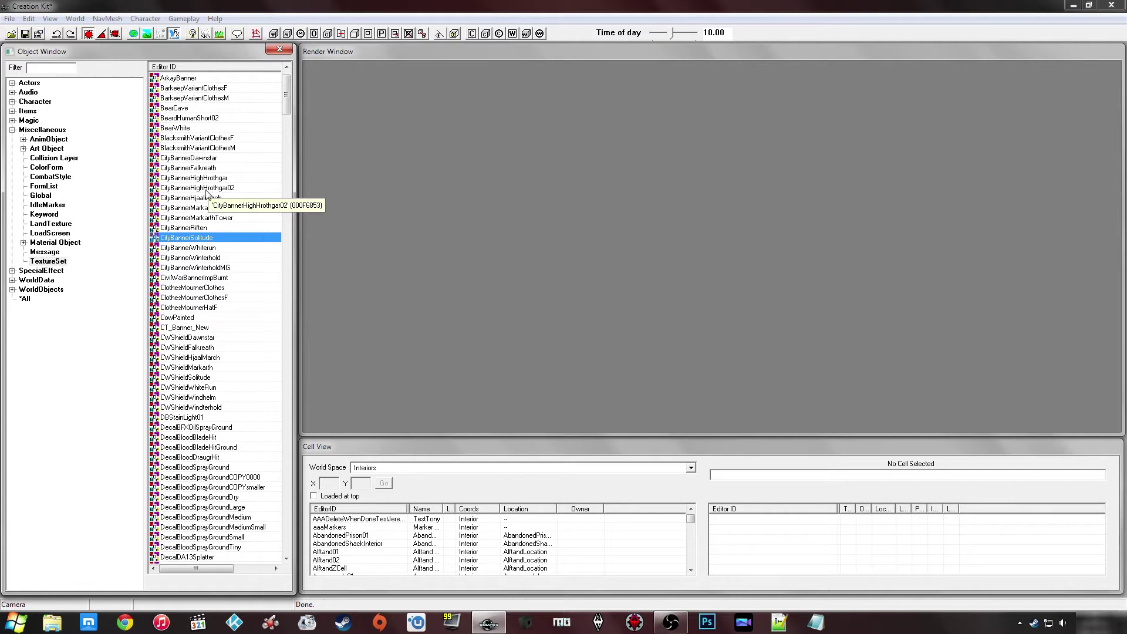
pyautogui.doubleClick(186, 158)
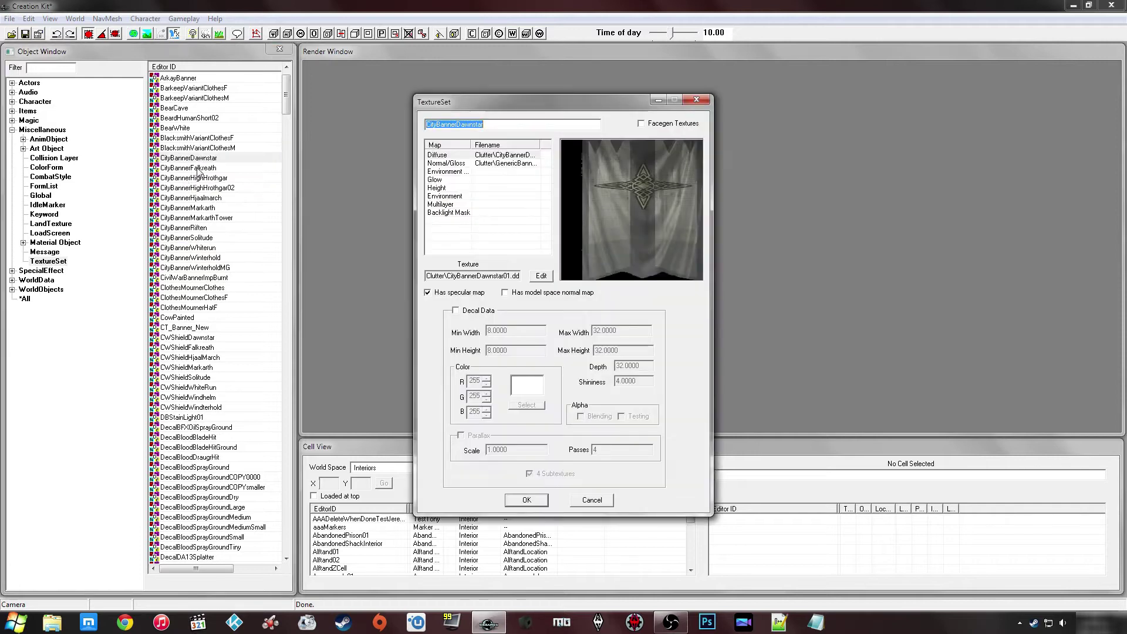
pyautogui.click(501, 164)
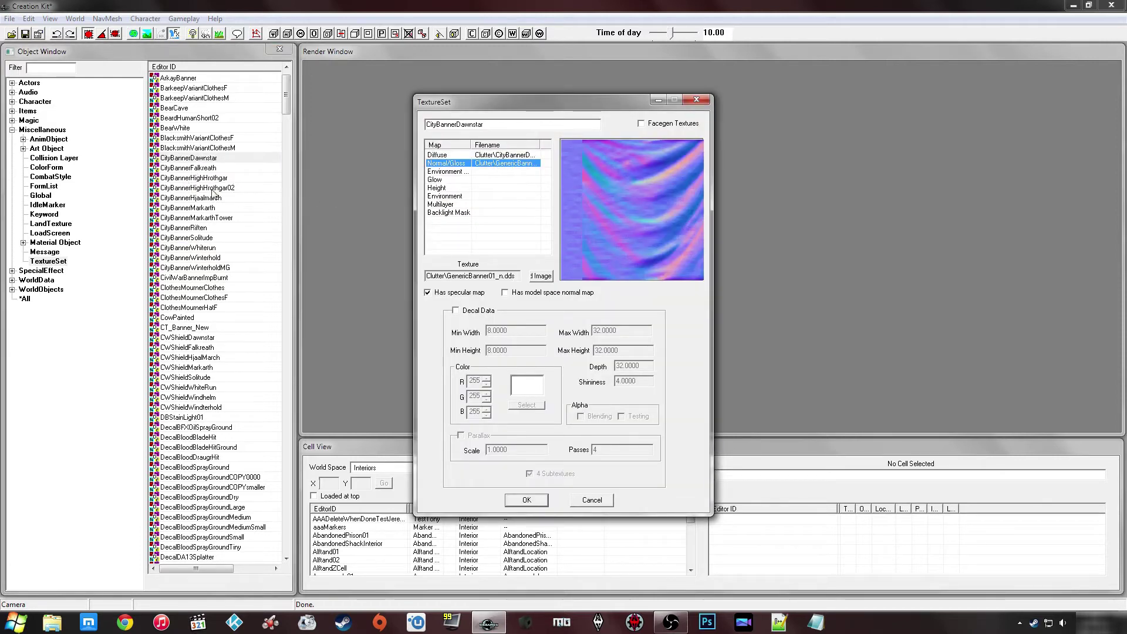
pyautogui.click(518, 156)
# Compare the CityBannerHighHrothgar02 and CityBannerHighHrothgar texture sets and close all open texture set windows
pyautogui.doubleClick(188, 188)
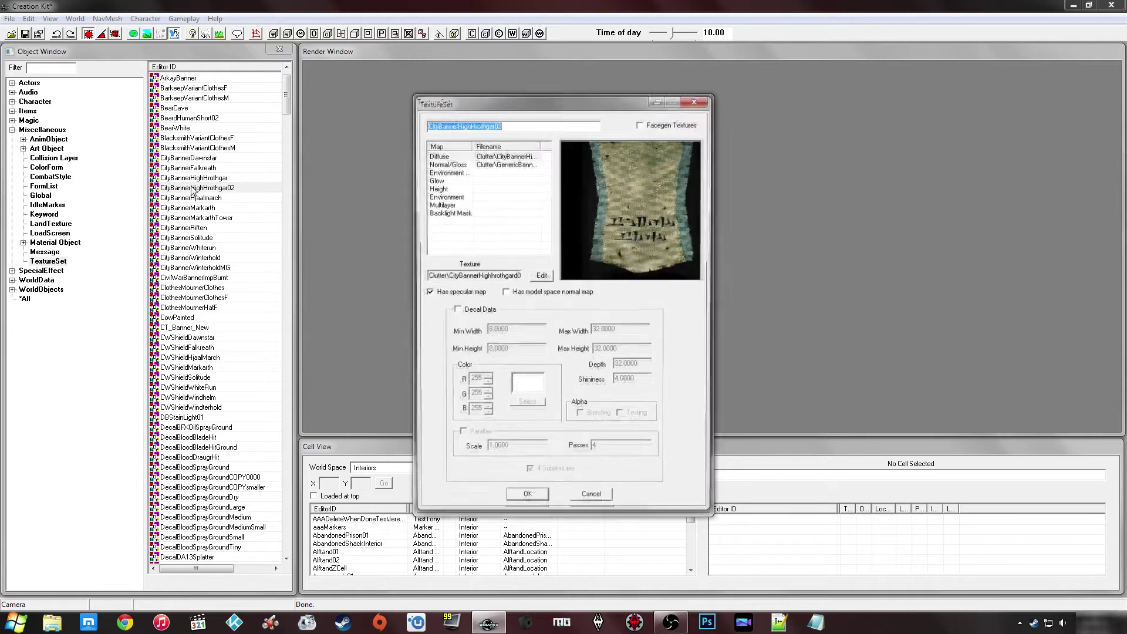
pyautogui.click(698, 100)
pyautogui.click(697, 103)
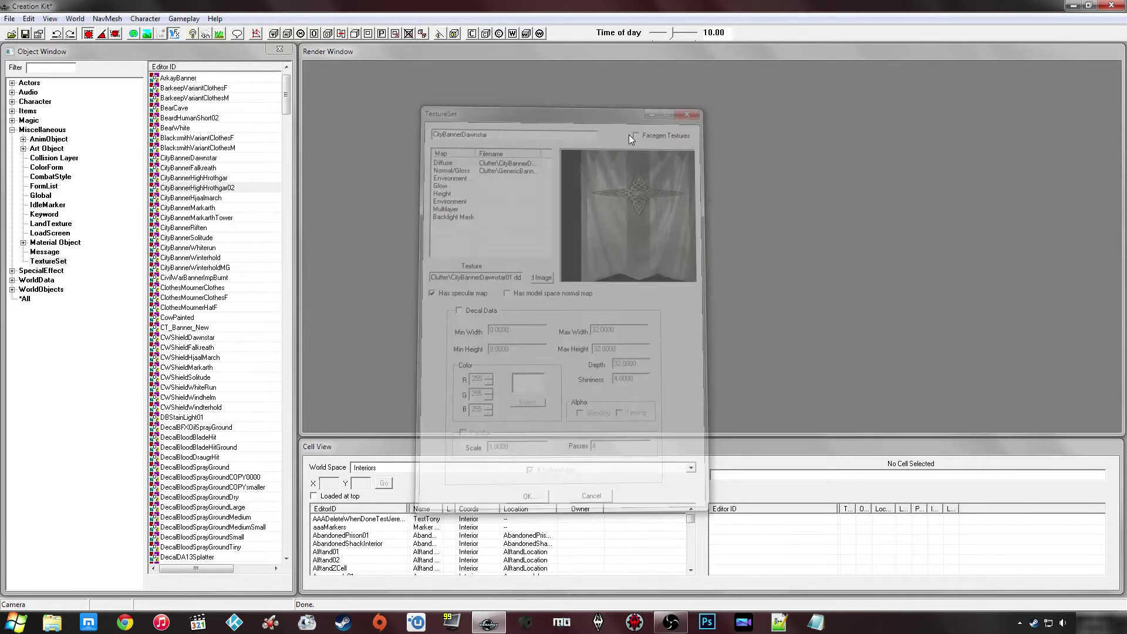
pyautogui.doubleClick(187, 178)
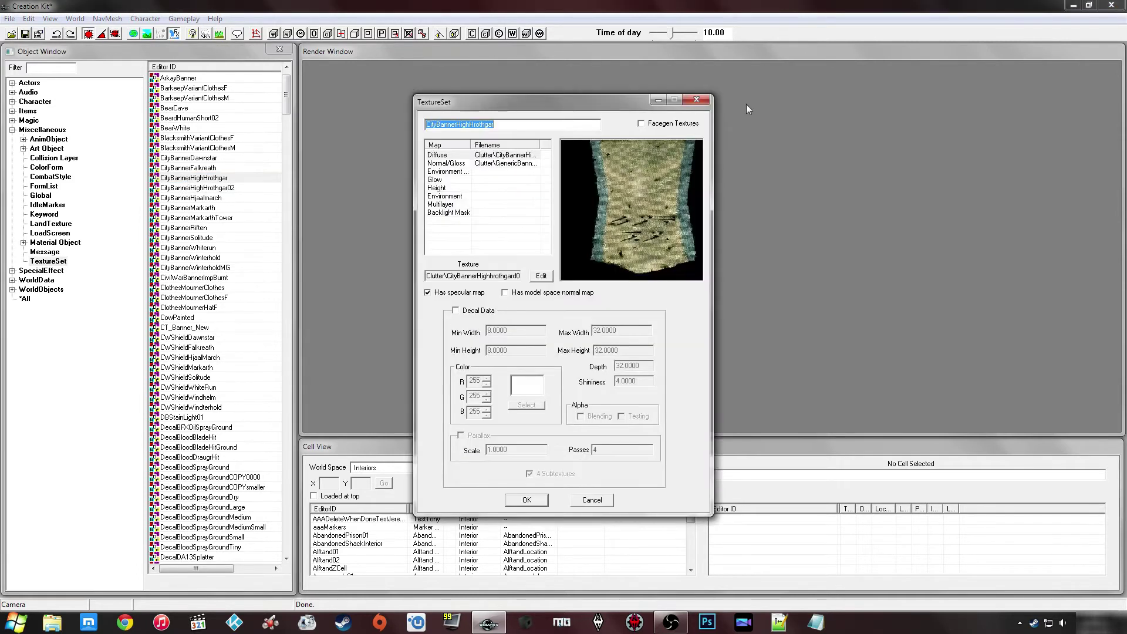
pyautogui.click(694, 104)
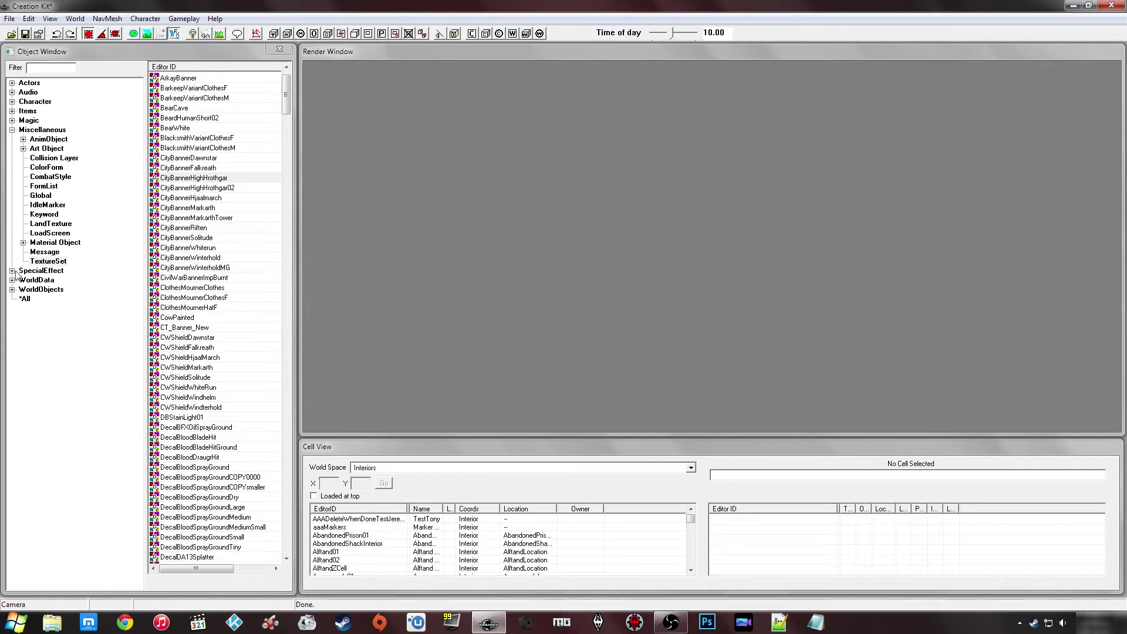
# List the MovableStatic objects under WorldObjects and filter them by "banner"
pyautogui.click(13, 290)
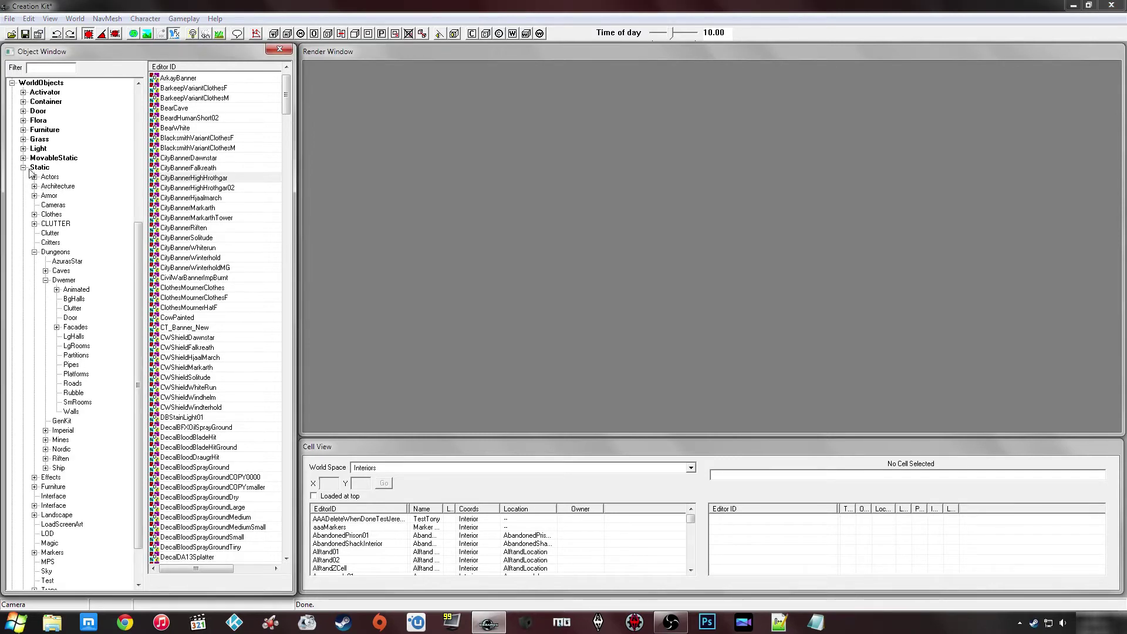
pyautogui.click(23, 167)
pyautogui.click(53, 365)
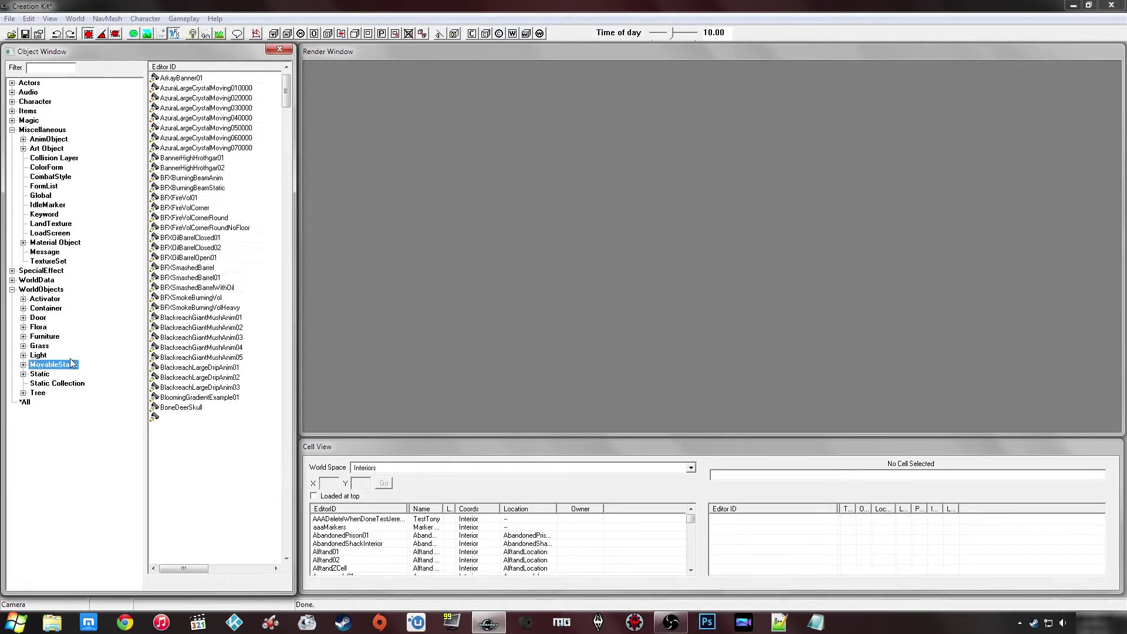
pyautogui.click(199, 158)
pyautogui.click(49, 68)
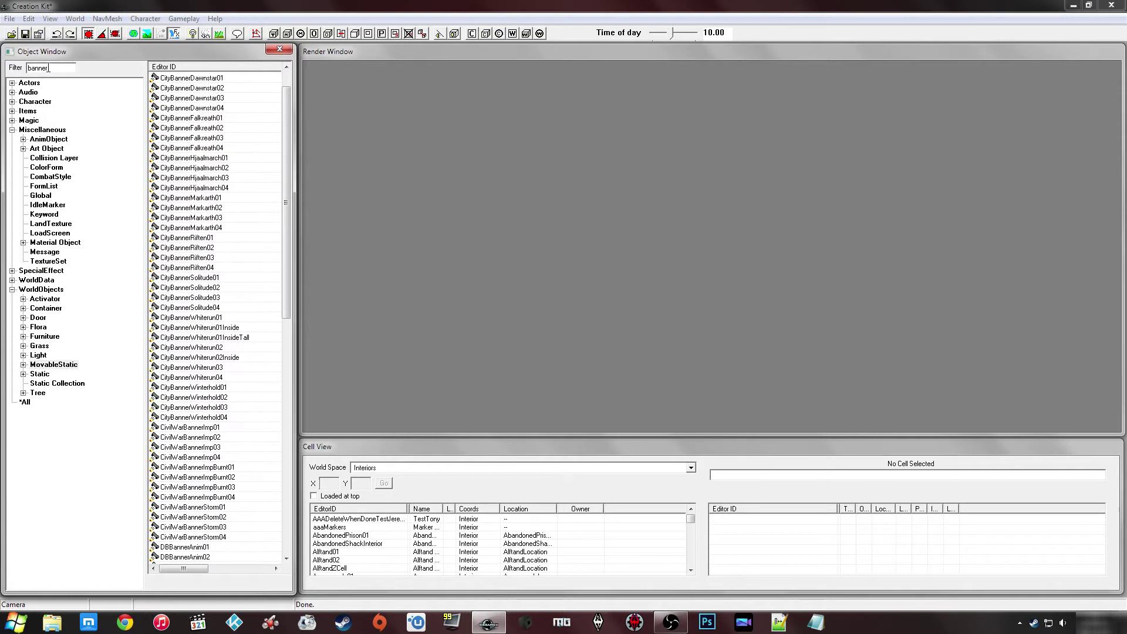
# Open the CityBannerFalkreath02 model data and examine the alternate texture assigned to Banner2_Banner in the rotated preview
pyautogui.doubleClick(205, 128)
pyautogui.moveTo(592, 248); pyautogui.dragTo(640, 251)
pyautogui.click(606, 249)
pyautogui.doubleClick(179, 88)
pyautogui.moveTo(588, 248); pyautogui.dragTo(622, 248)
pyautogui.click(592, 415)
pyautogui.click(634, 248)
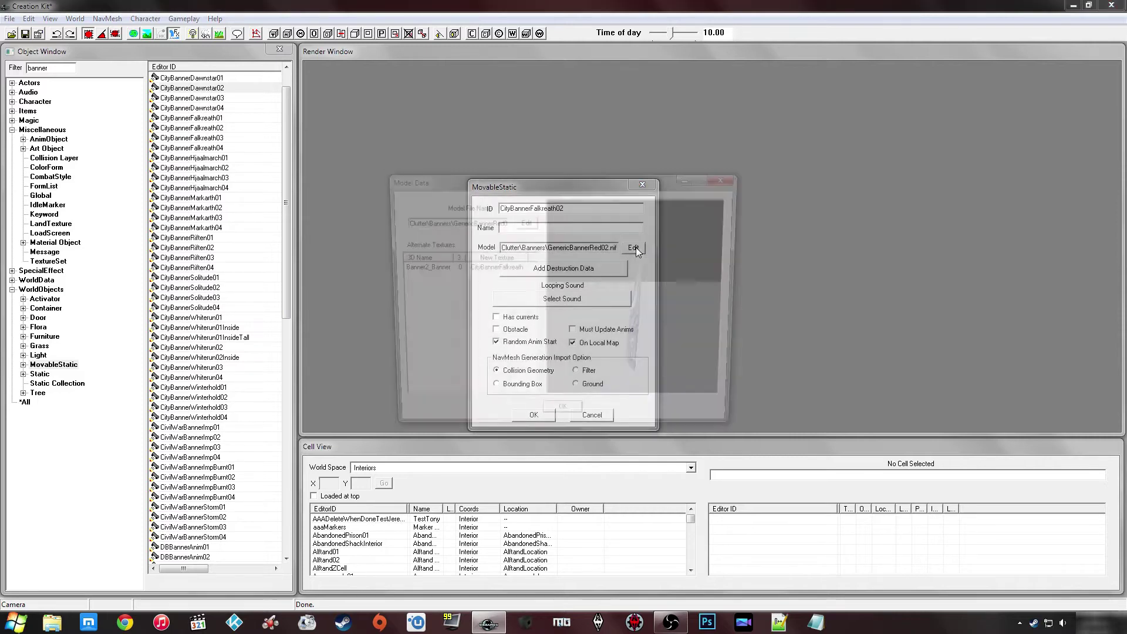
pyautogui.click(496, 268)
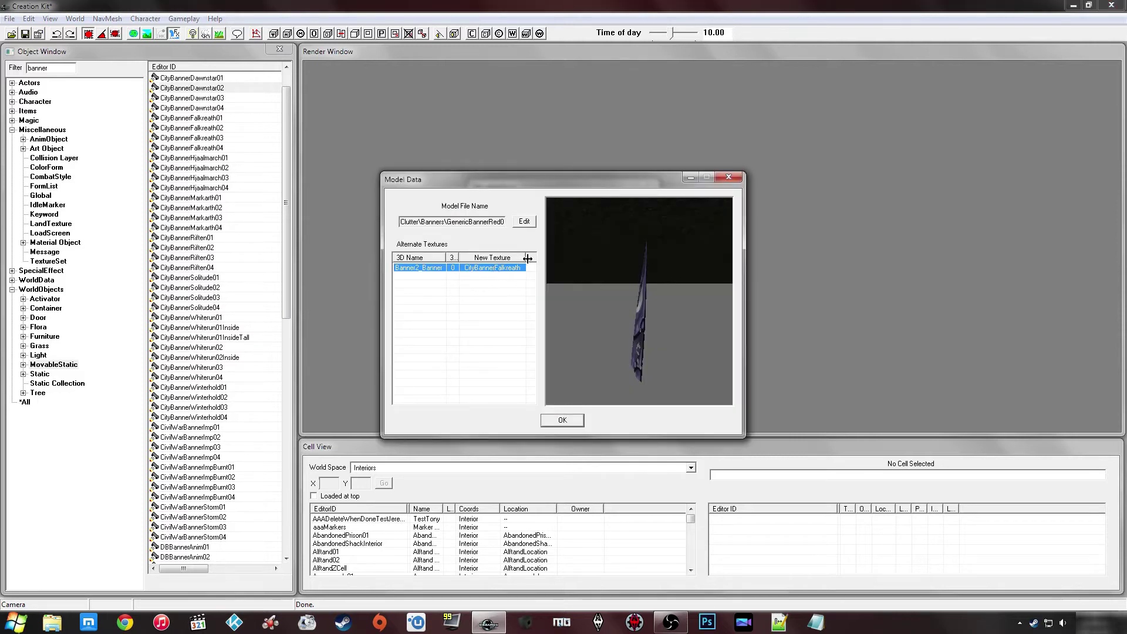
pyautogui.moveTo(590, 300); pyautogui.dragTo(670, 295)
# Remove the alternate texture from Banner2_Banner, inspect the plain banner model from several angles, and close without saving the edit
pyautogui.click(486, 270)
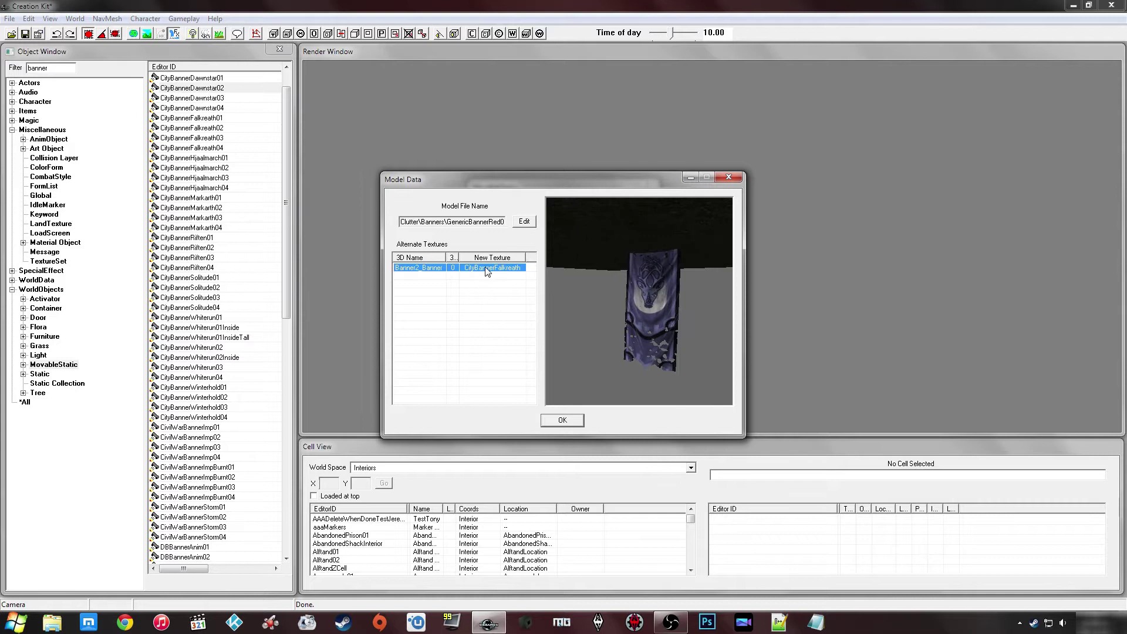
pyautogui.press('Delete')
pyautogui.moveTo(593, 265); pyautogui.dragTo(655, 296)
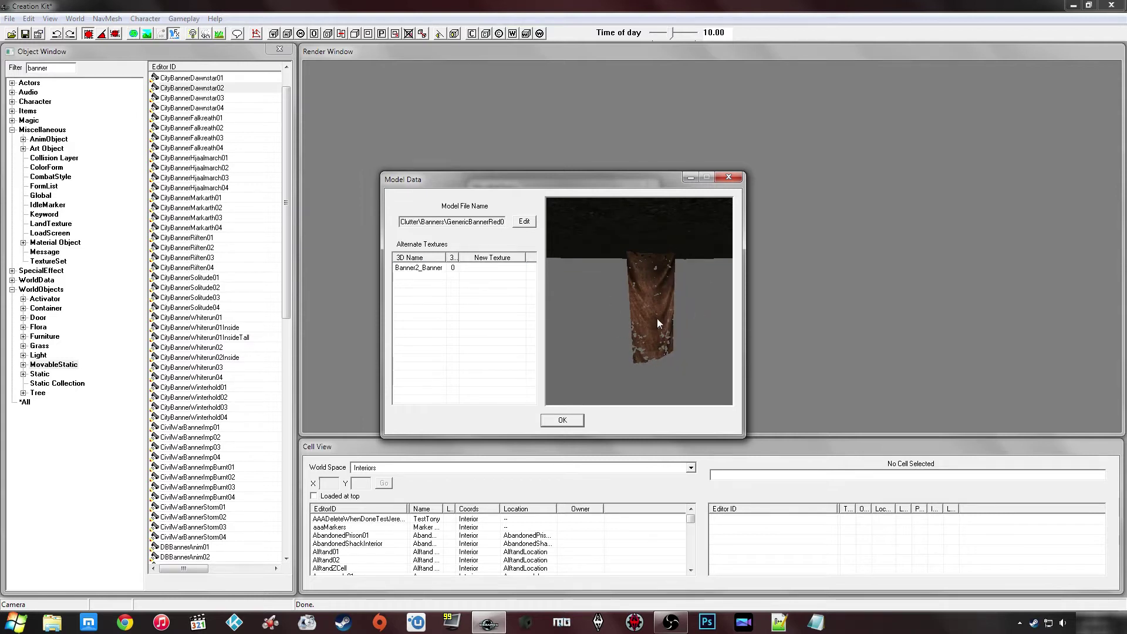
pyautogui.moveTo(654, 258); pyautogui.dragTo(633, 277)
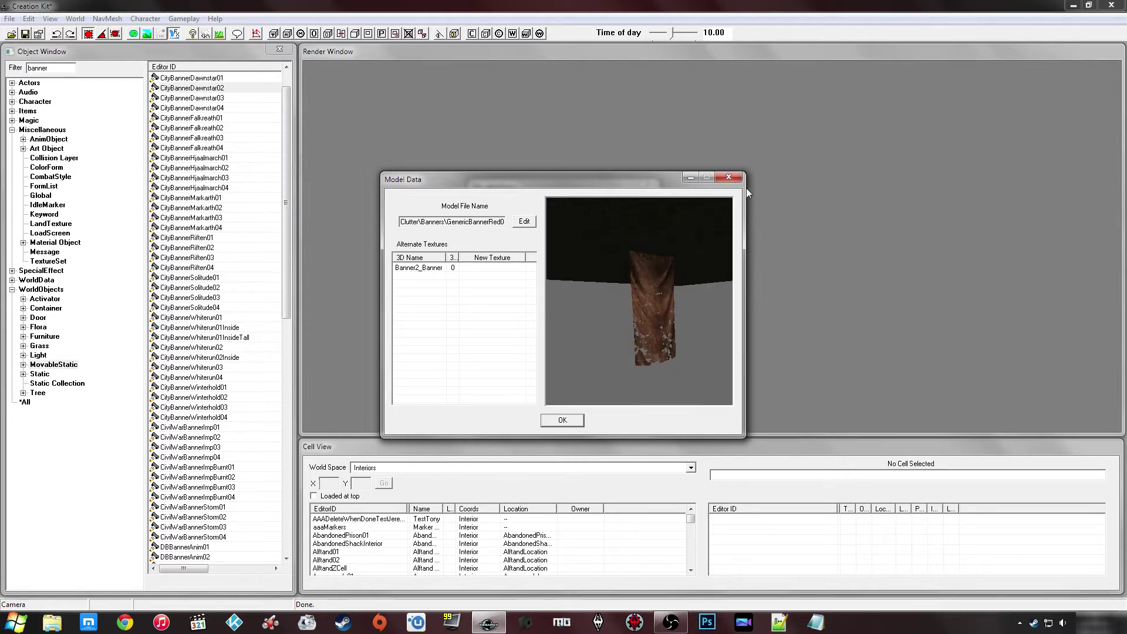
pyautogui.click(730, 177)
pyautogui.click(593, 486)
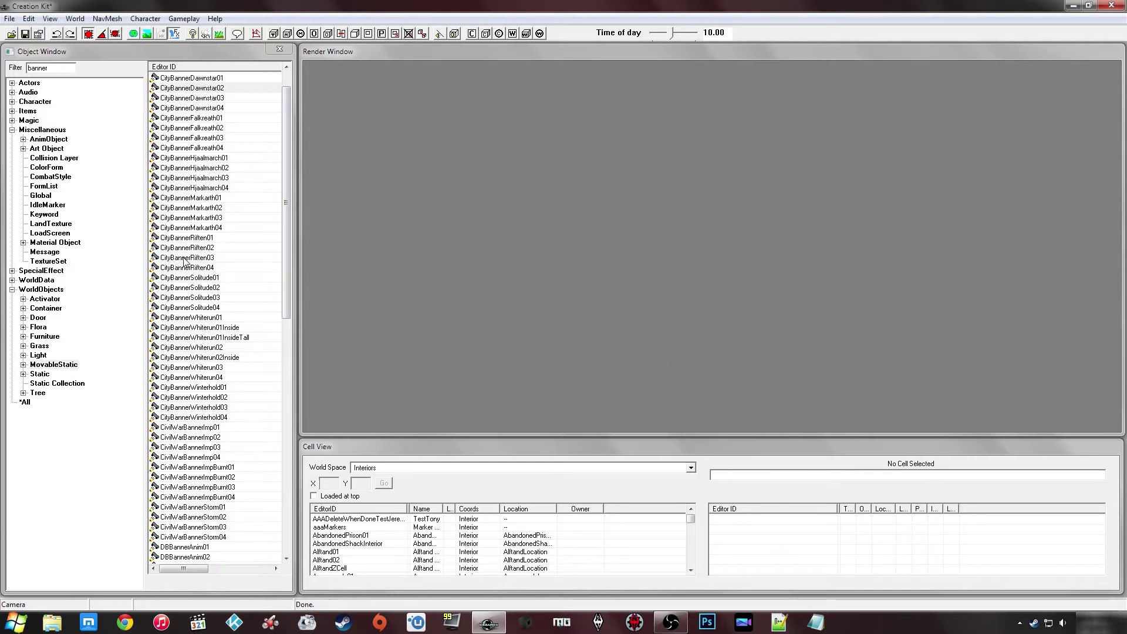
# Return to the TextureSet list and view the CityBannerMarkarthTower texture set, closing it without changes
pyautogui.click(53, 262)
pyautogui.doubleClick(212, 147)
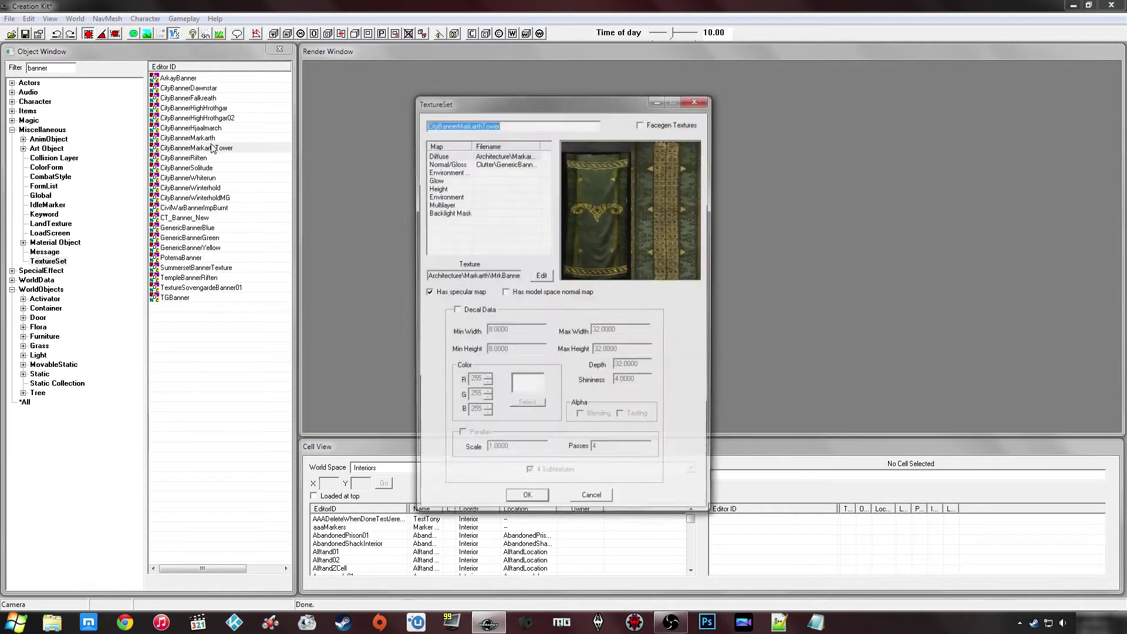
pyautogui.click(697, 99)
# Open the CityBannerHjaalmarch texture set, view its Normal/Gloss map and widen the Filename column to fit the paths
pyautogui.doubleClick(203, 128)
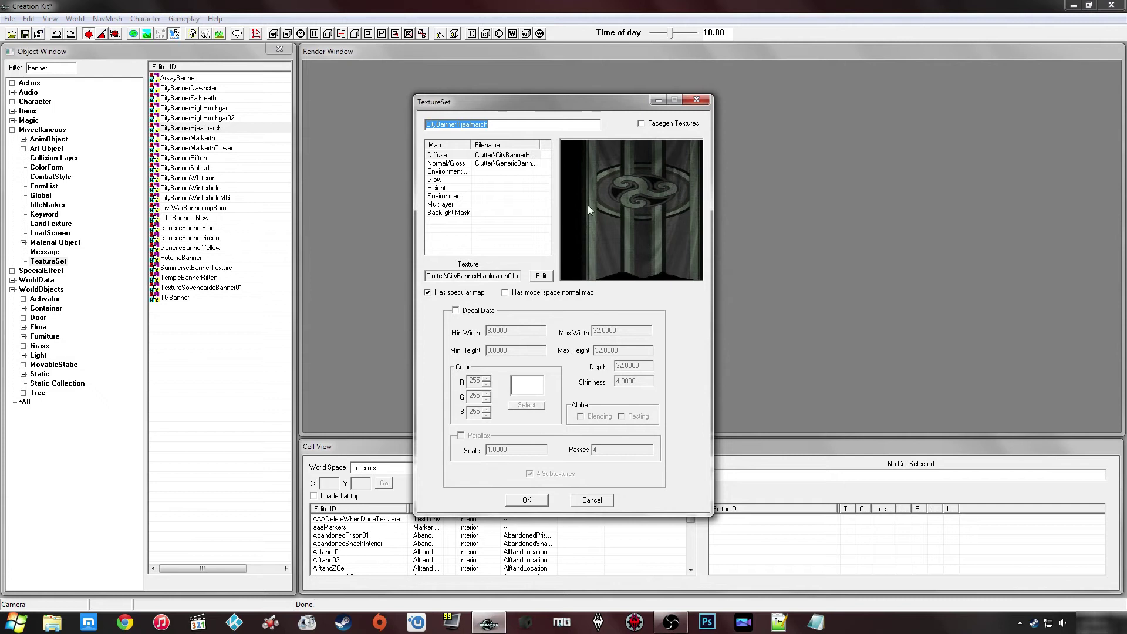
pyautogui.click(514, 165)
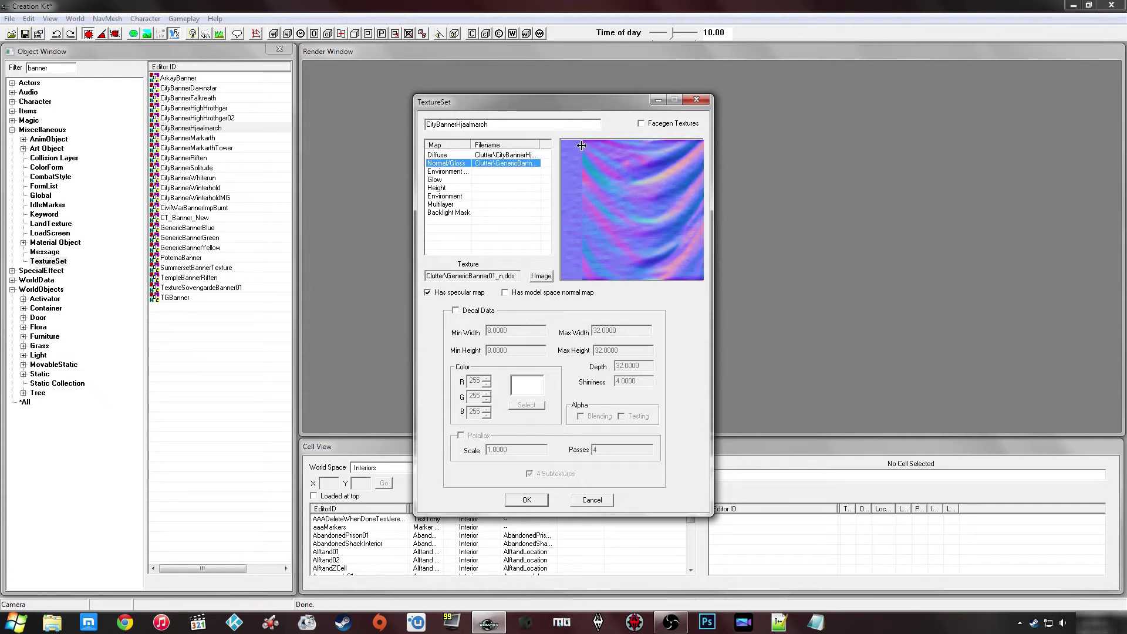
pyautogui.moveTo(582, 146); pyautogui.dragTo(582, 146)
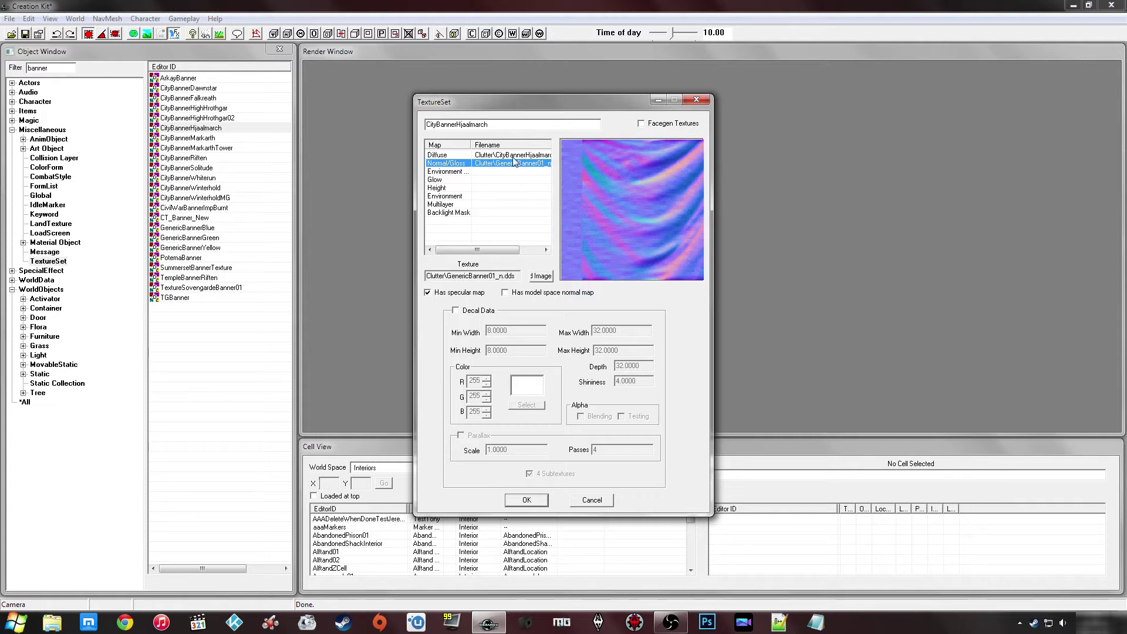
# Replace the texture set's ID with CT_Banner_New
pyautogui.click(506, 124)
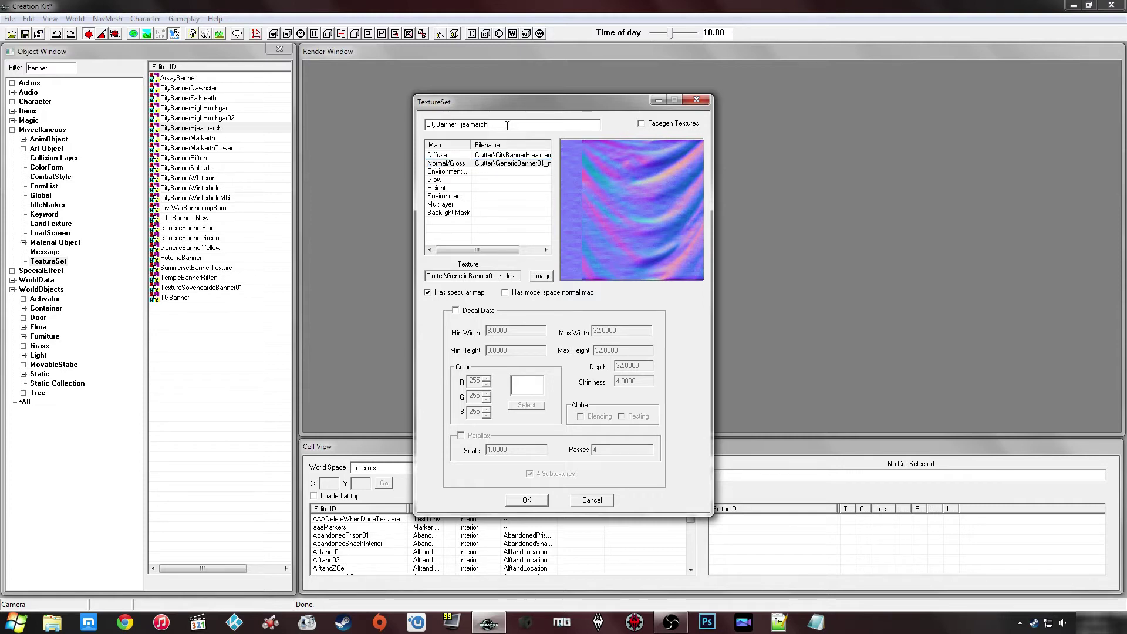
pyautogui.moveTo(508, 124); pyautogui.dragTo(414, 124)
pyautogui.write('CT_Banner_New')
# Set the Diffuse map to the MagnusBanner file from the Textures\CT\Banners\Standard folder
pyautogui.click(517, 158)
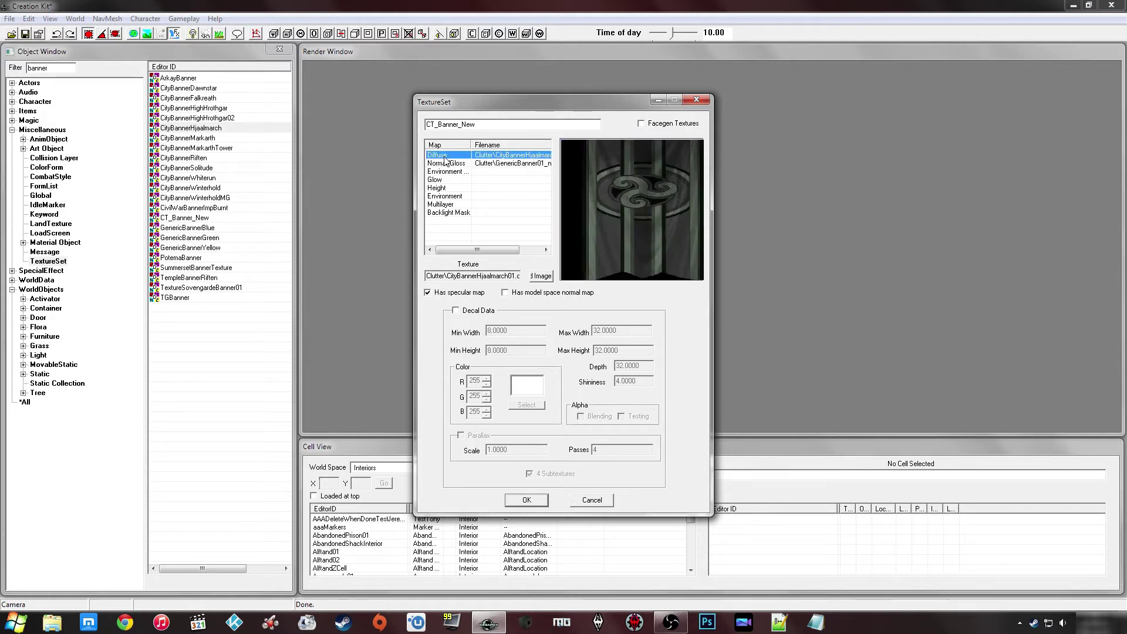
pyautogui.click(541, 276)
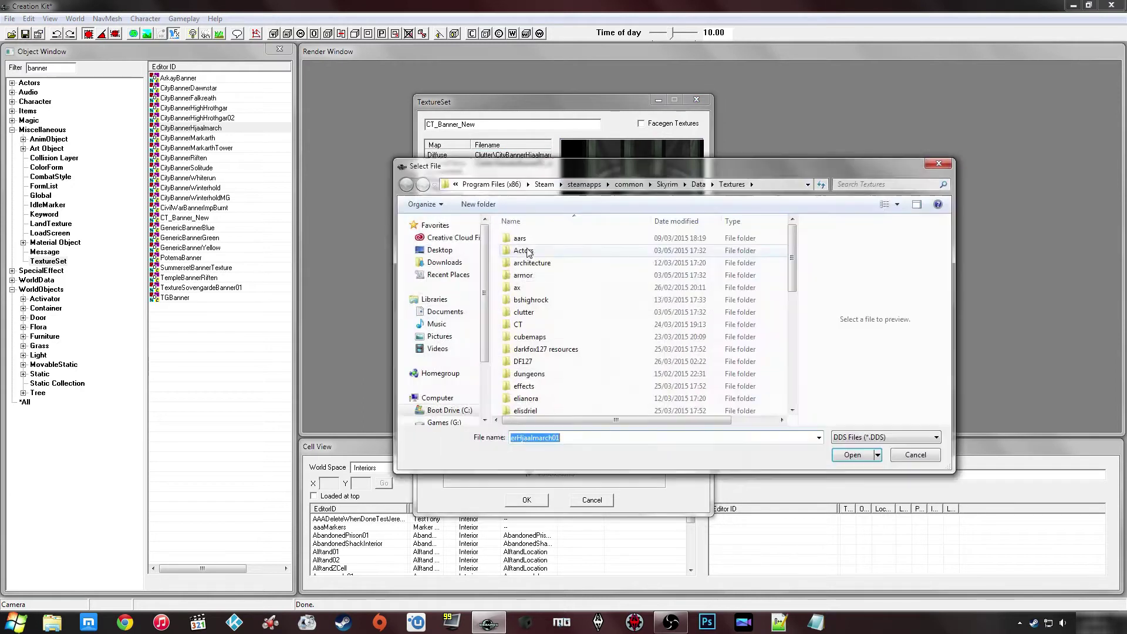
pyautogui.click(540, 311)
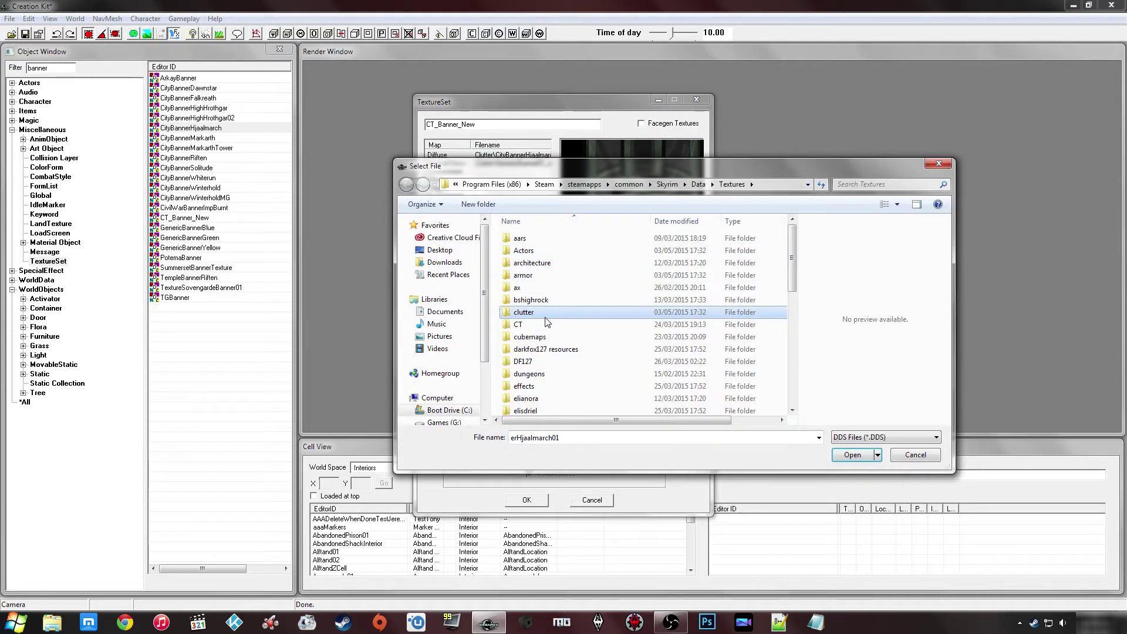
pyautogui.scroll(-1, 540, 308)
pyautogui.doubleClick(536, 298)
pyautogui.doubleClick(549, 237)
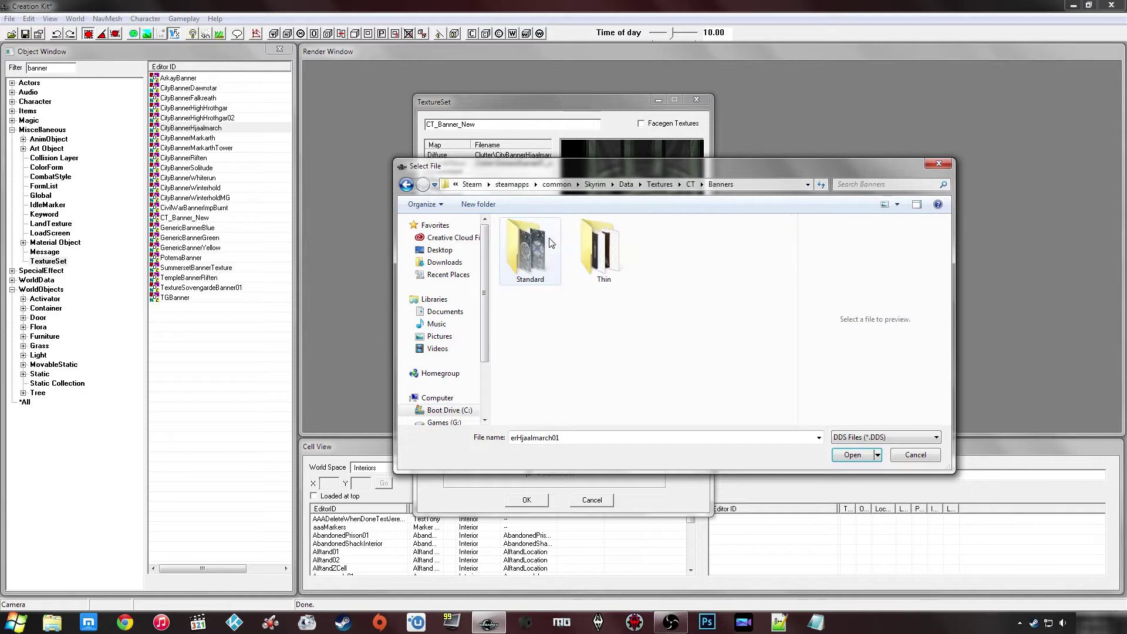
pyautogui.doubleClick(546, 250)
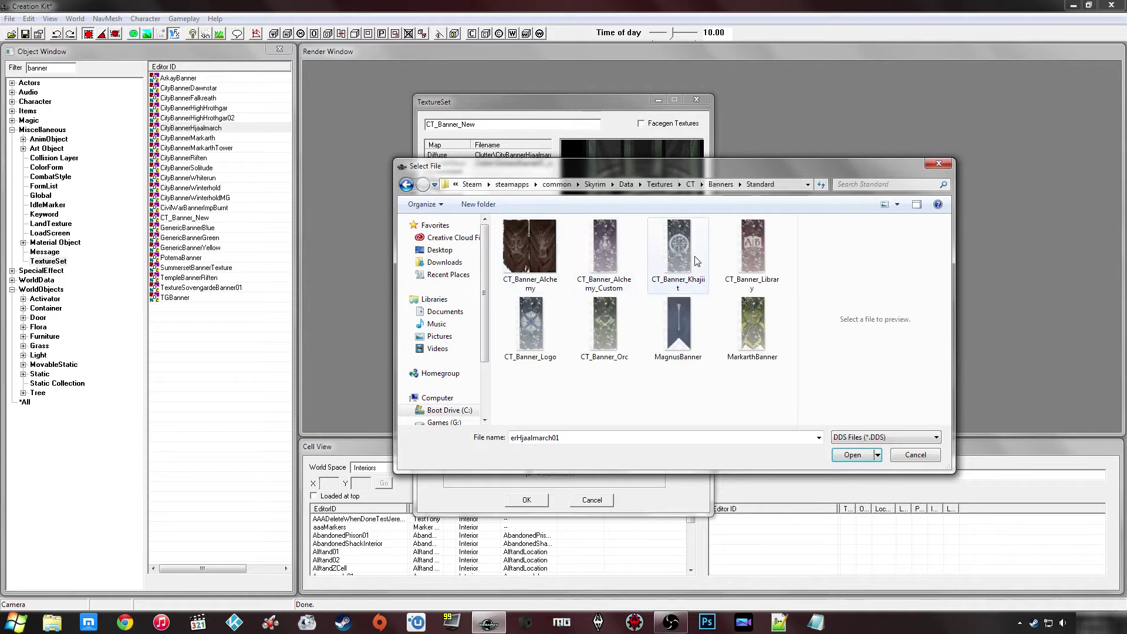
pyautogui.click(674, 316)
pyautogui.click(853, 452)
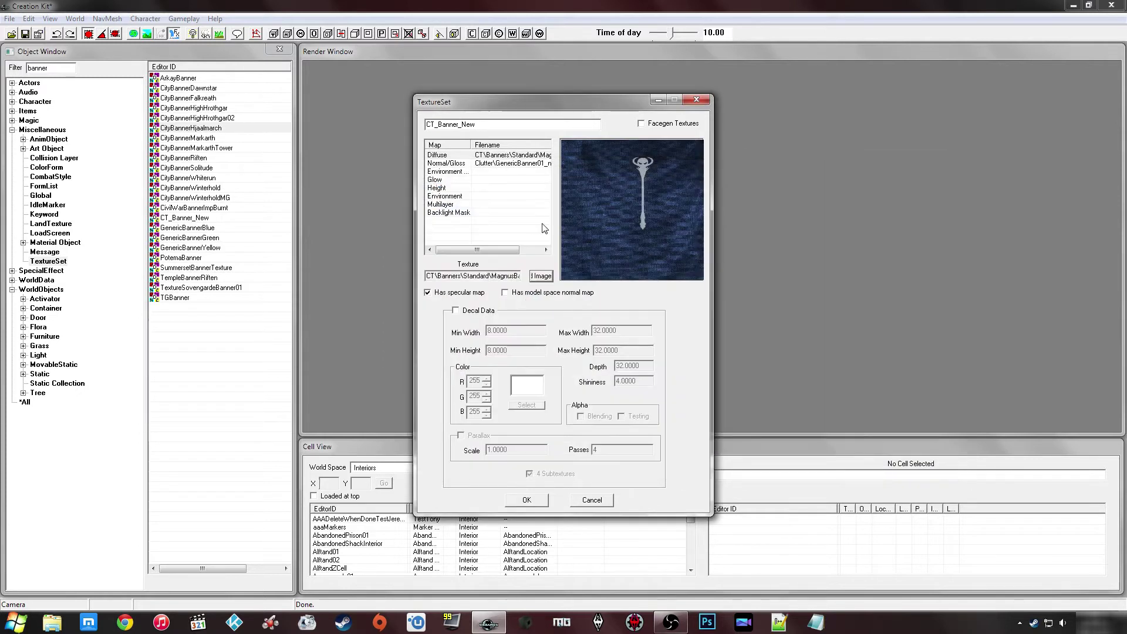
# Change the texture set's ID to CT_Banner_New2 and save it as a new form
pyautogui.click(517, 162)
pyautogui.click(526, 500)
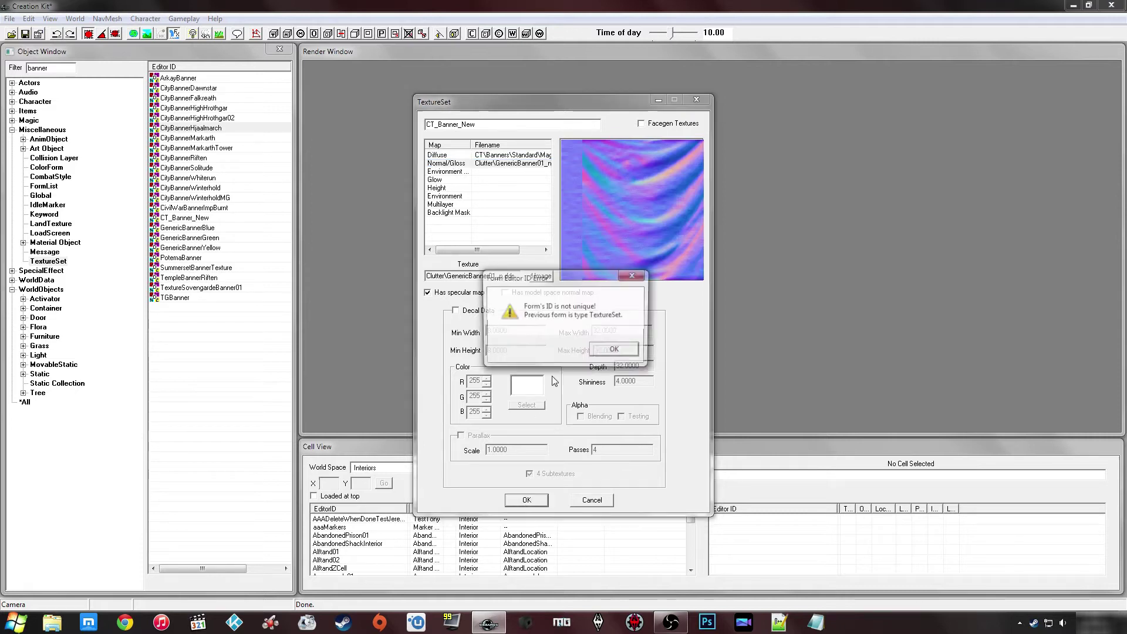
pyautogui.click(615, 350)
pyautogui.click(496, 127)
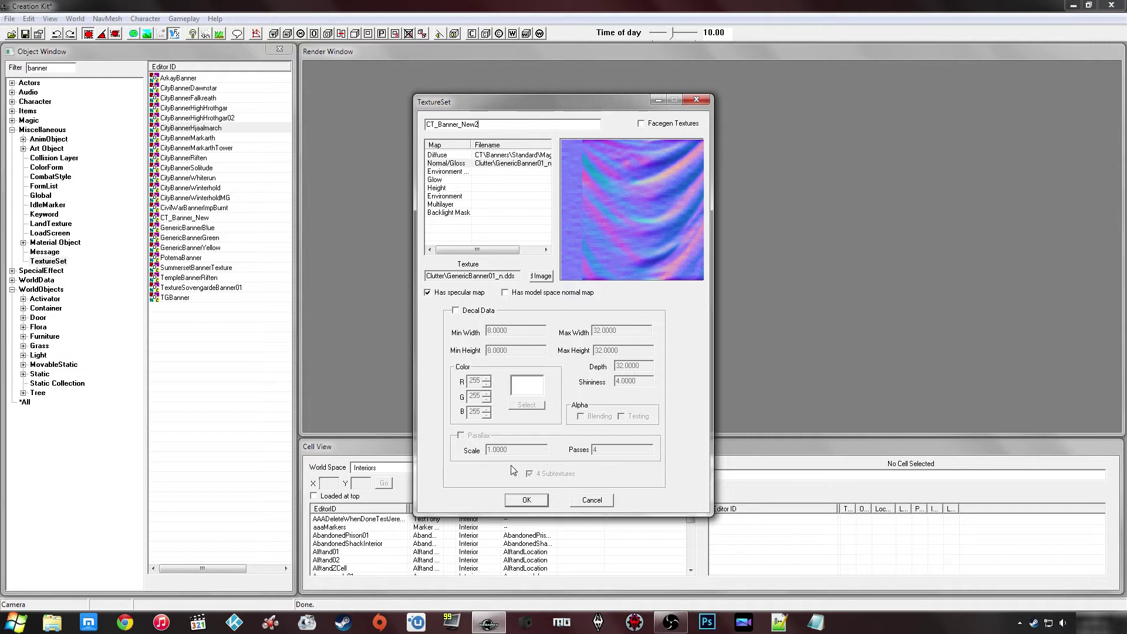
pyautogui.click(527, 499)
pyautogui.click(596, 360)
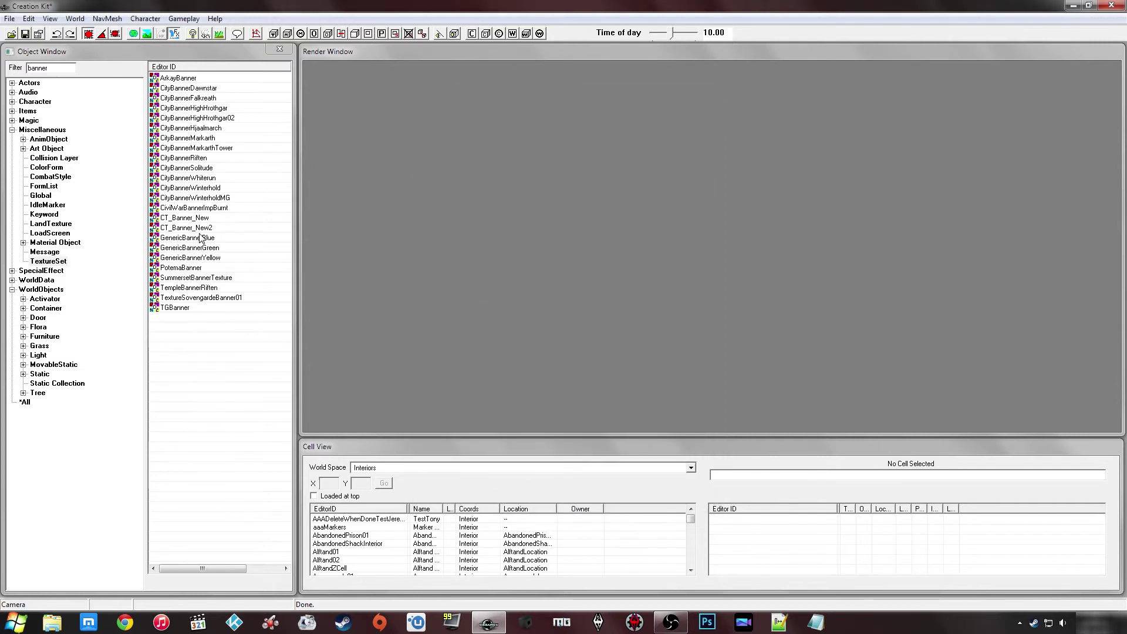
# Open the CT_Banner_New2 texture set, view its Normal/Gloss and Diffuse maps, and close it without changes
pyautogui.click(207, 279)
pyautogui.click(200, 229)
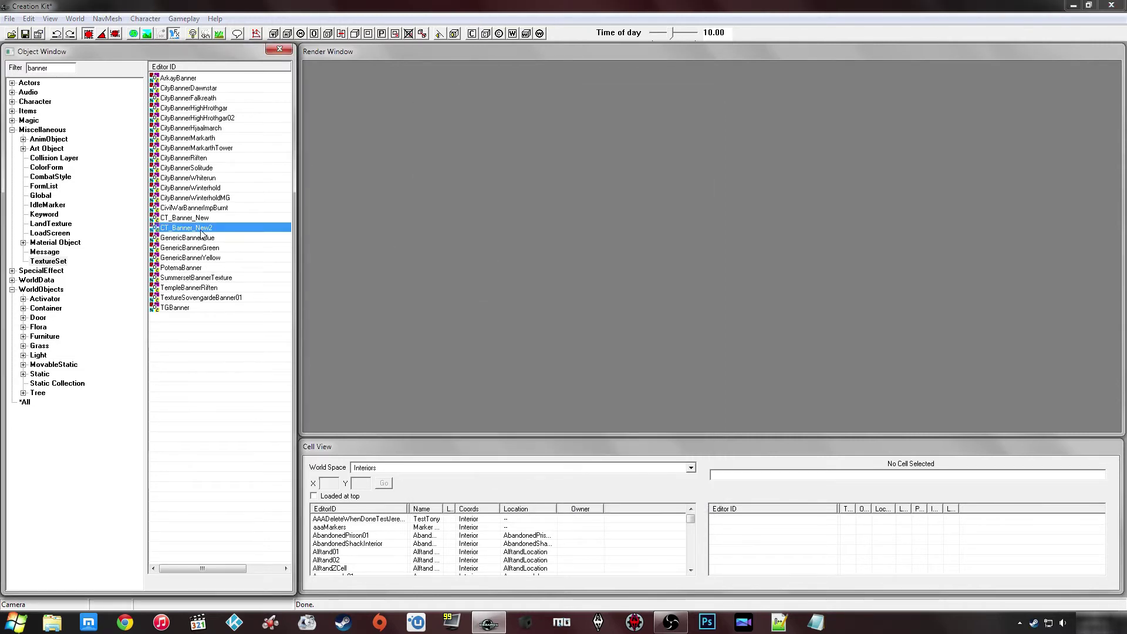
pyautogui.doubleClick(201, 229)
pyautogui.click(504, 163)
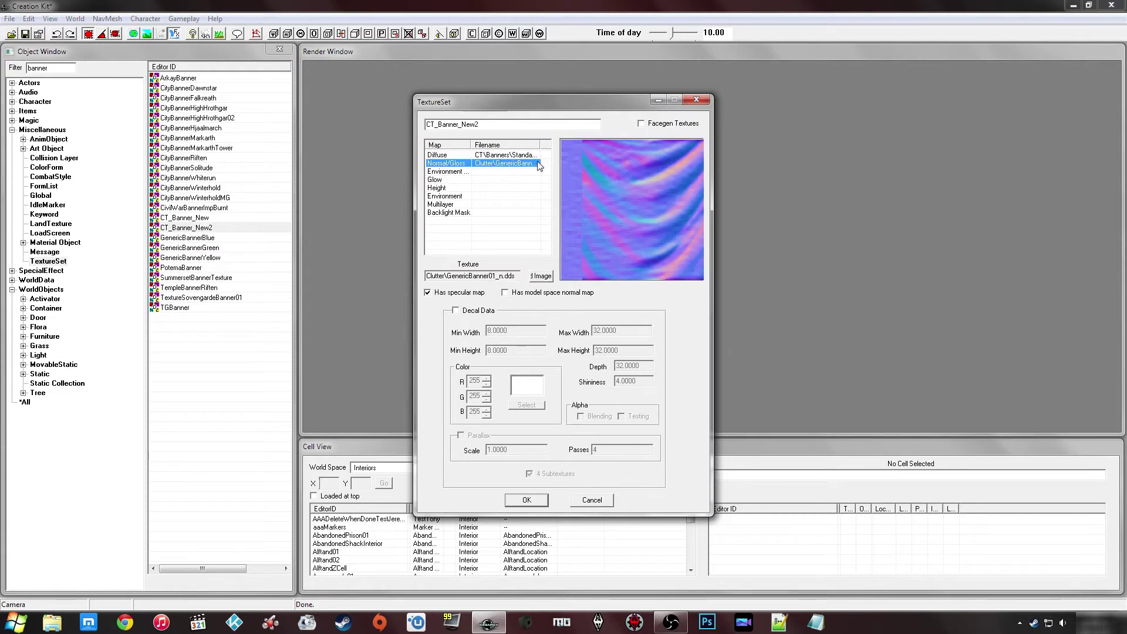
pyautogui.click(510, 155)
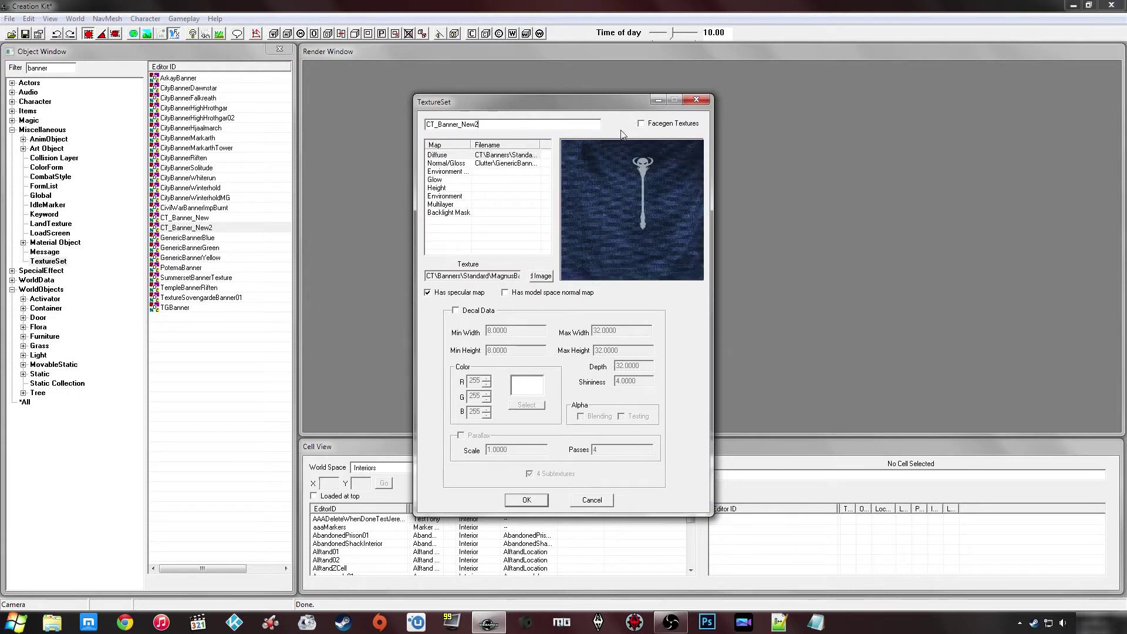
pyautogui.click(697, 100)
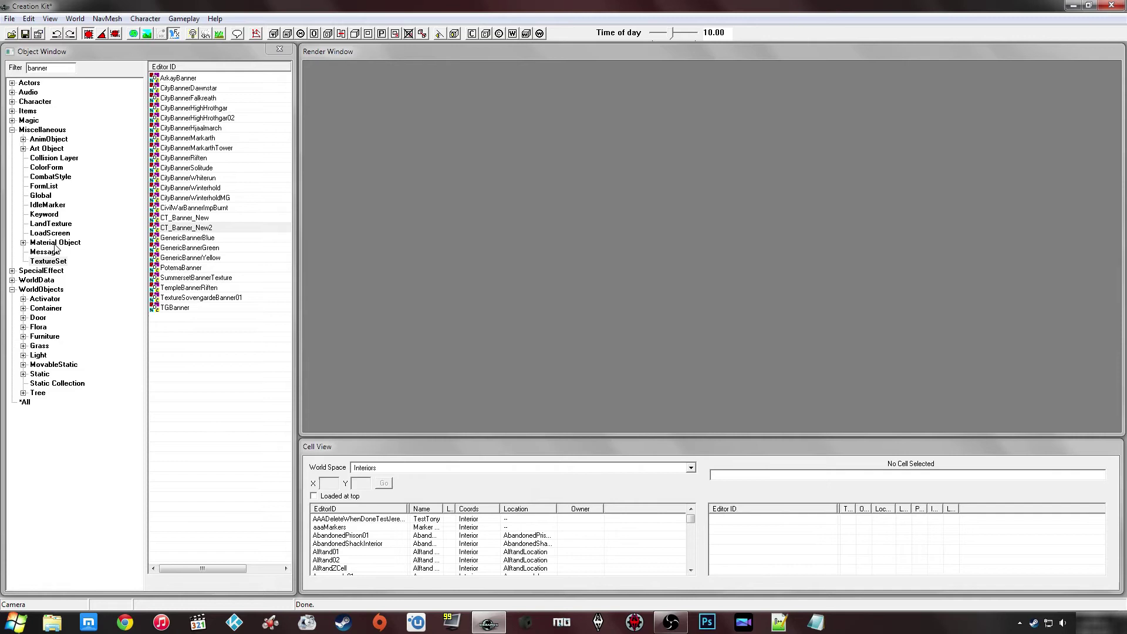
# In the CityBannerFalkreath02 movable static's model data, set the alternate texture of Banner2_Banner to CT_Banner_New2
pyautogui.click(42, 366)
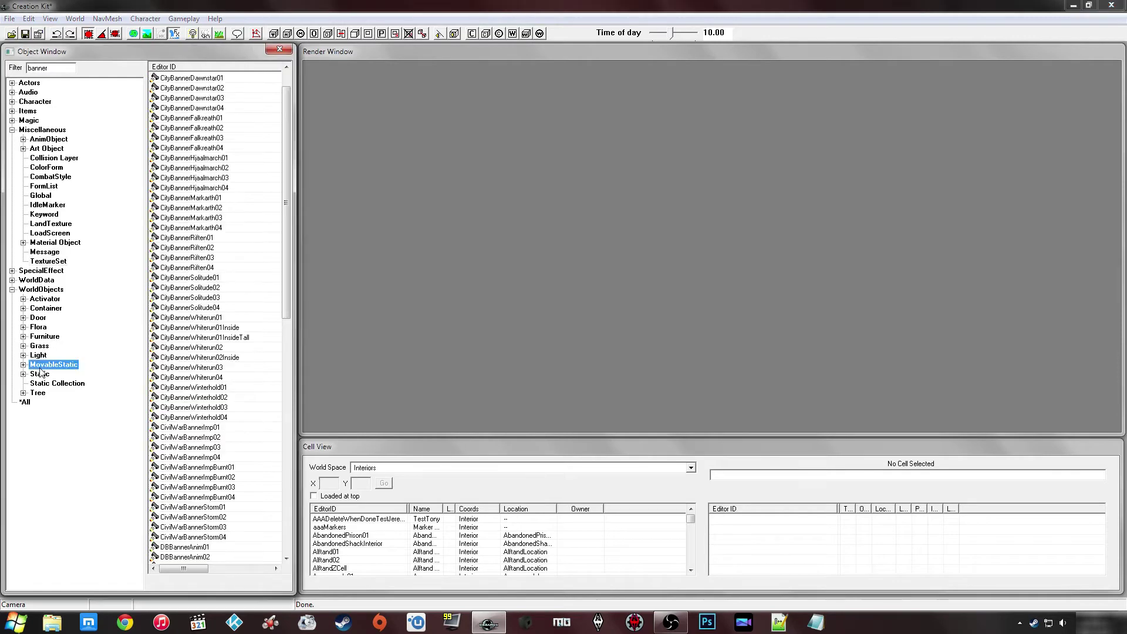
pyautogui.doubleClick(212, 129)
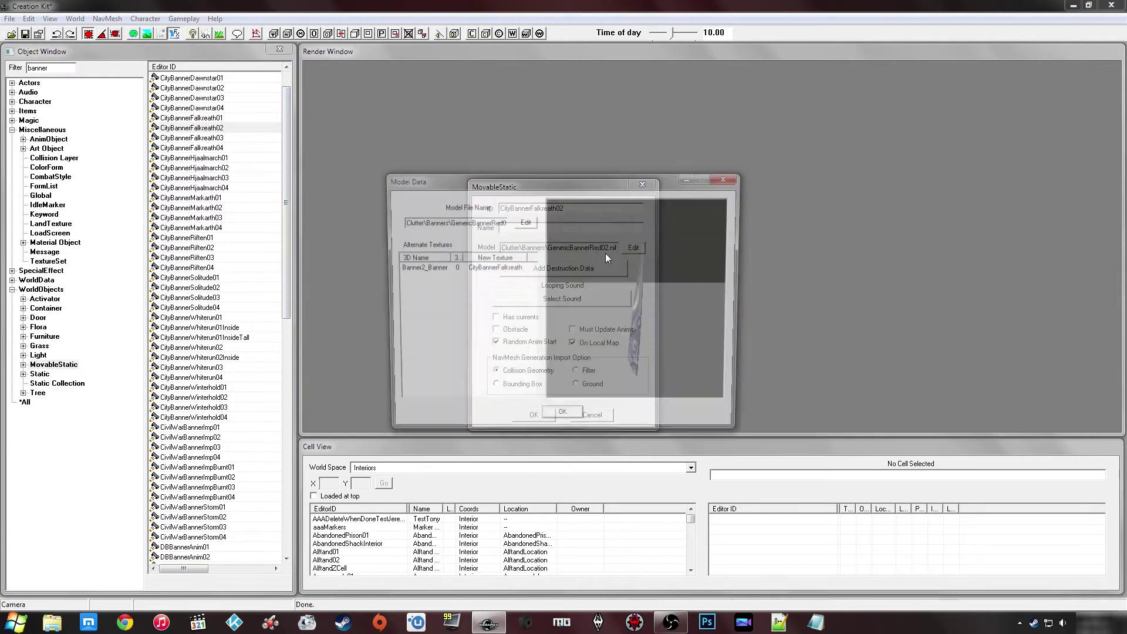
pyautogui.click(503, 268)
pyautogui.rightClick(500, 269)
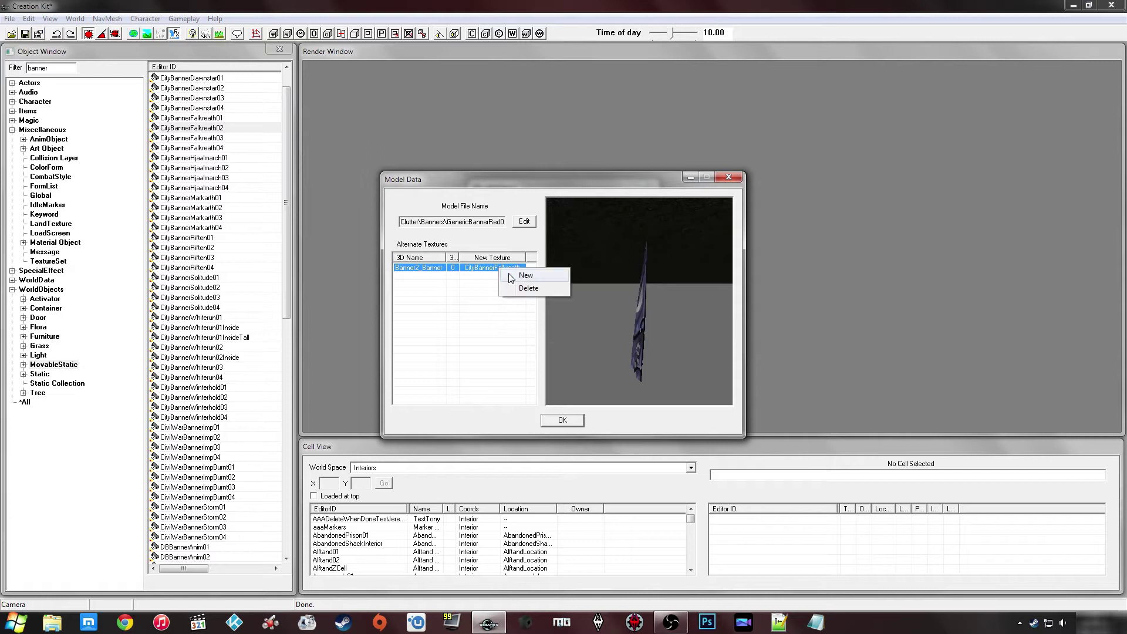
pyautogui.click(510, 277)
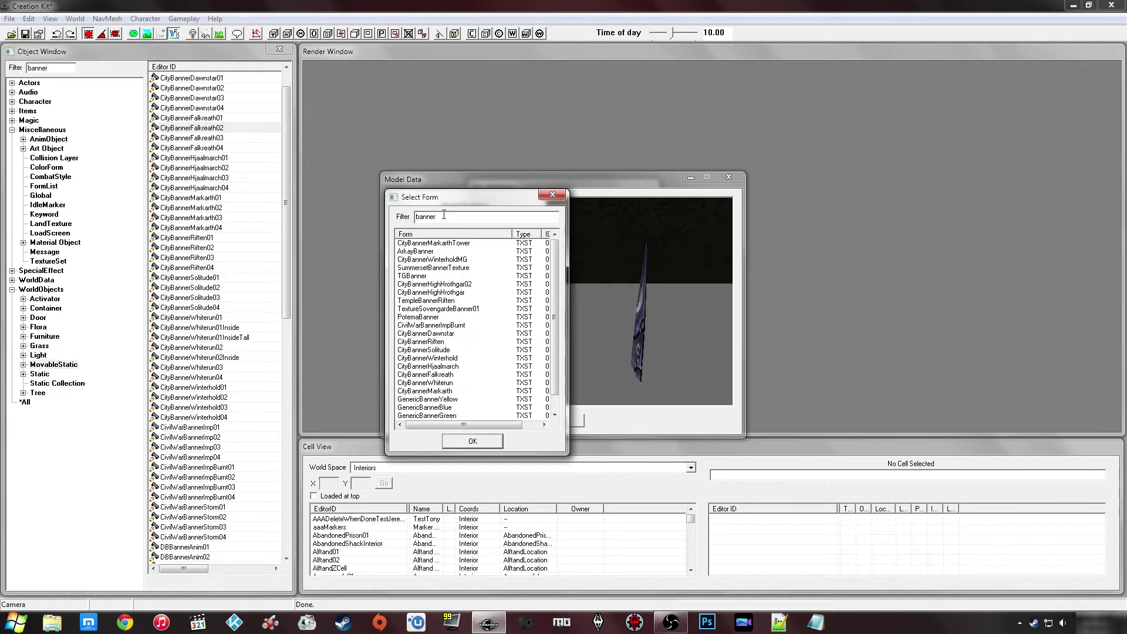
pyautogui.click(436, 300)
pyautogui.scroll(-1, 436, 301)
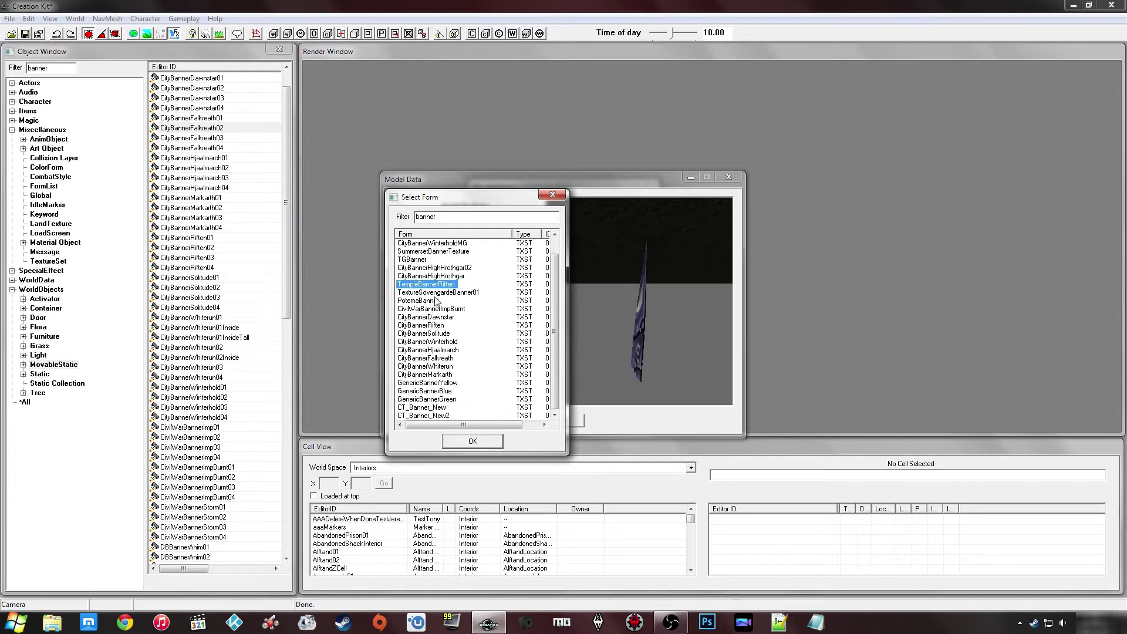
pyautogui.click(437, 416)
pyautogui.click(464, 441)
pyautogui.moveTo(603, 322); pyautogui.dragTo(693, 332)
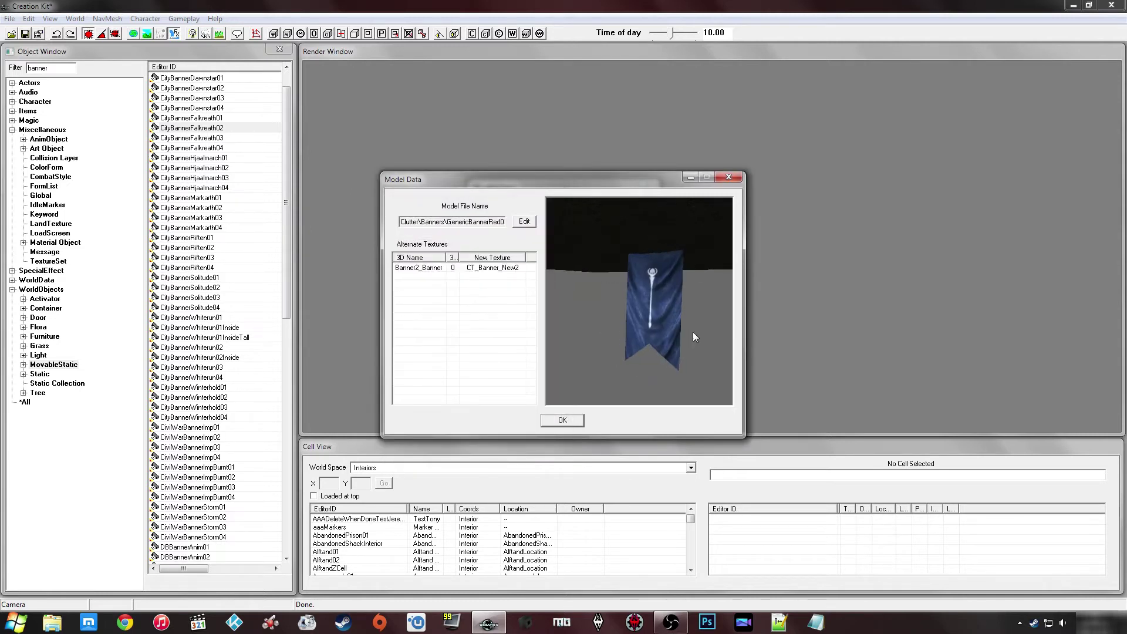
pyautogui.moveTo(629, 284); pyautogui.dragTo(556, 394)
pyautogui.click(553, 421)
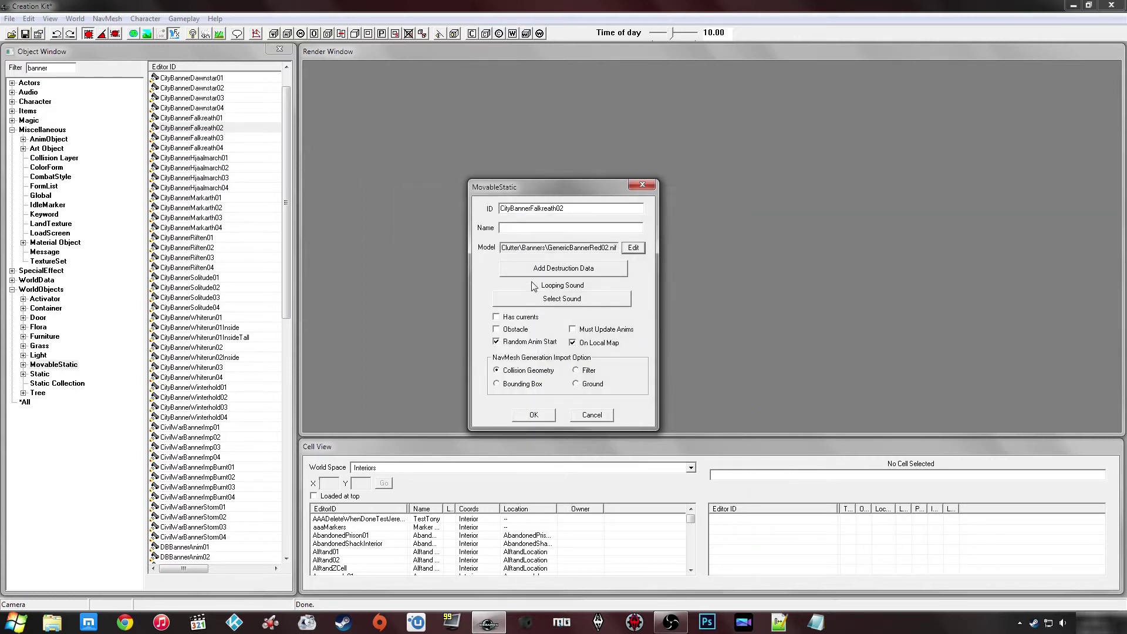
# Set the movable static's ID to CT_Banner_New21 and save it as a new form
pyautogui.doubleClick(589, 212)
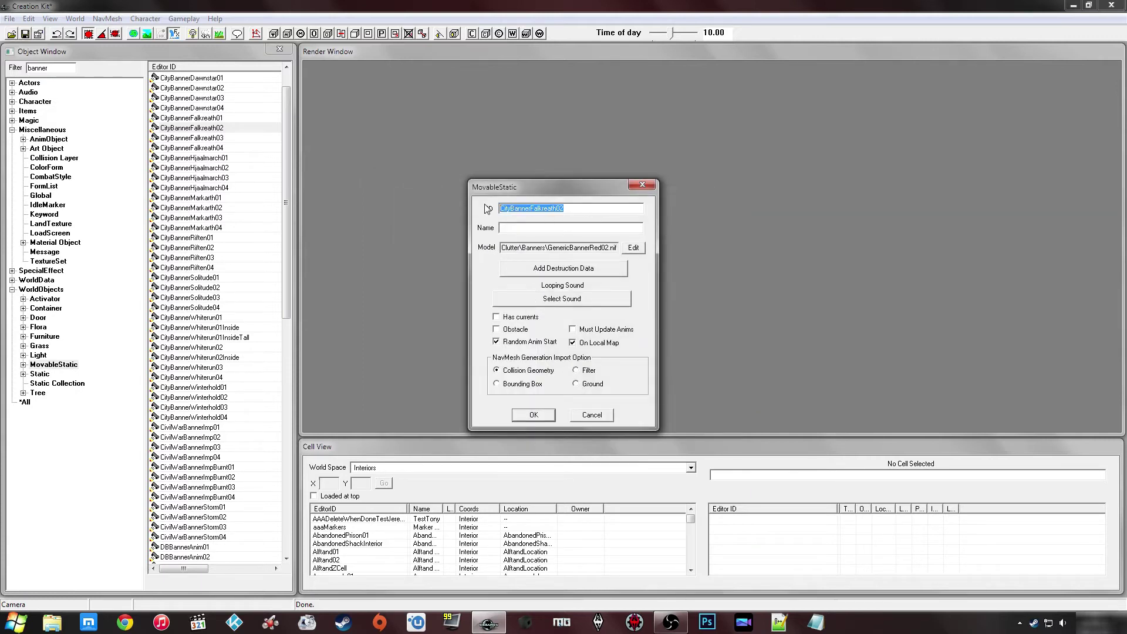
pyautogui.write('CT_Banner_New2')
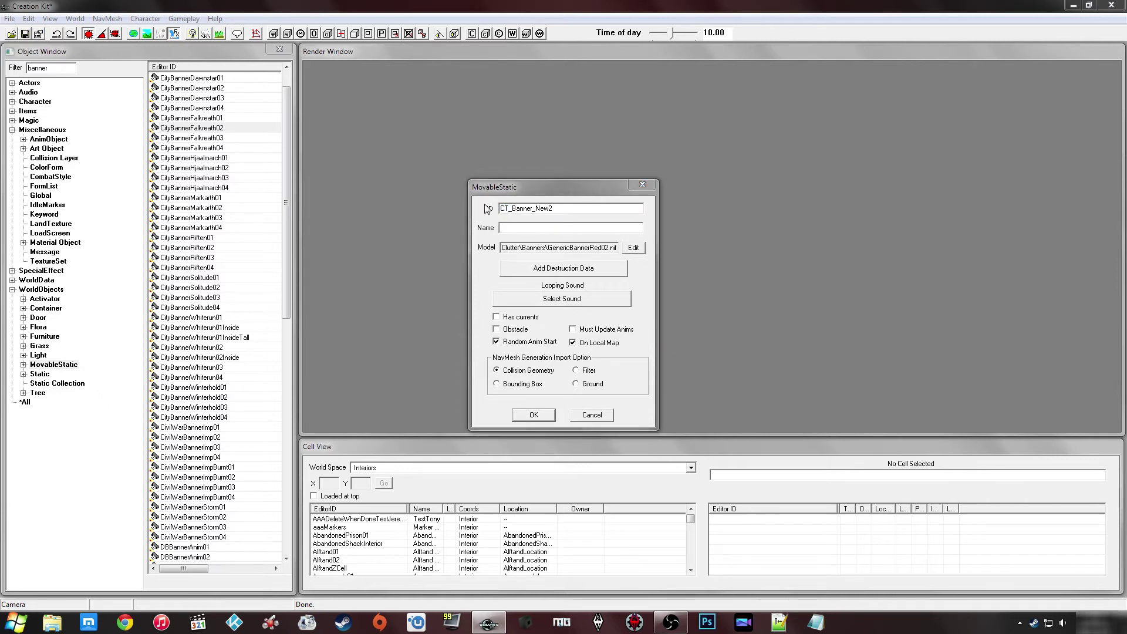
pyautogui.press('Return')
pyautogui.press('Return')
pyautogui.click(580, 211)
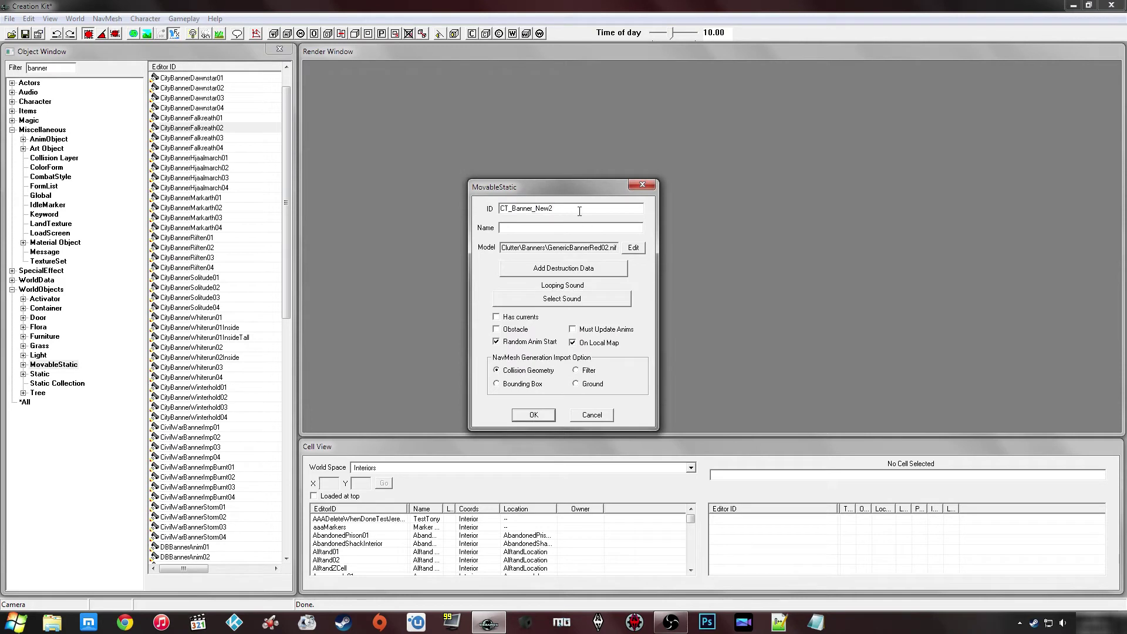
pyautogui.click(534, 414)
pyautogui.click(598, 357)
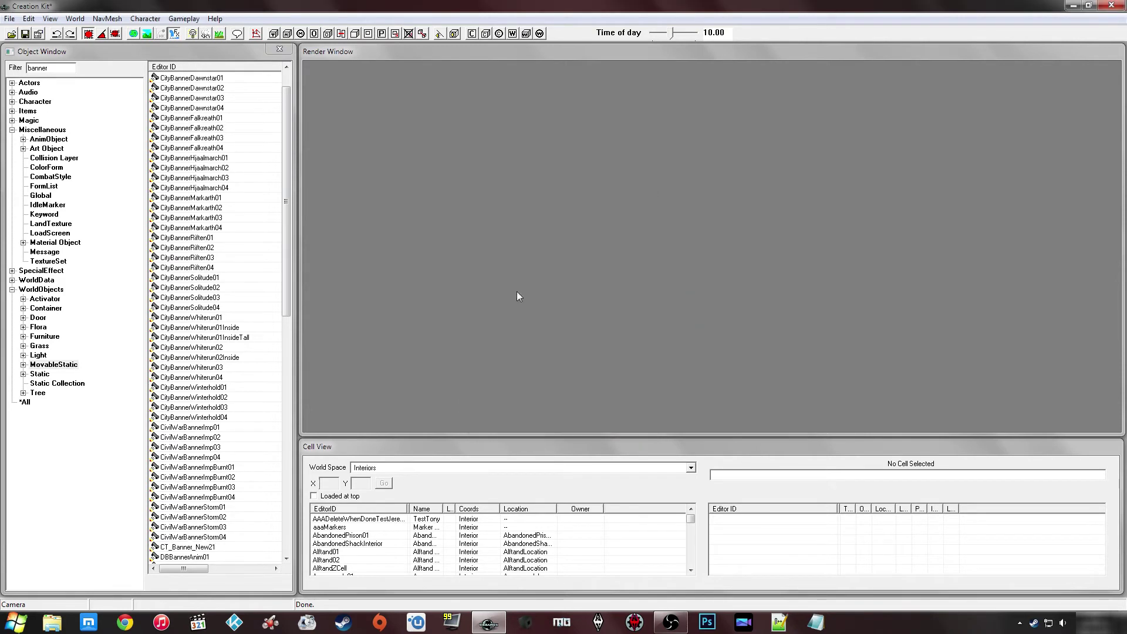
# Find CT_Banner_New21 among the movable statics and open its preview
pyautogui.click(200, 269)
pyautogui.scroll(-8, 217, 212)
pyautogui.scroll(-4, 218, 218)
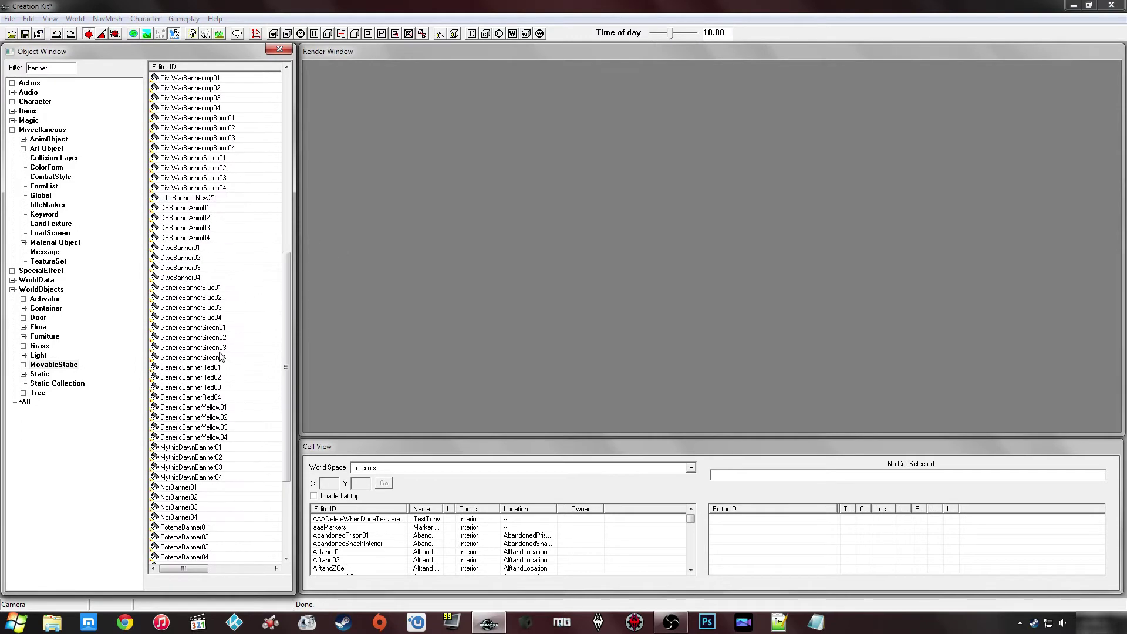
pyautogui.scroll(3, 240, 214)
pyautogui.click(213, 287)
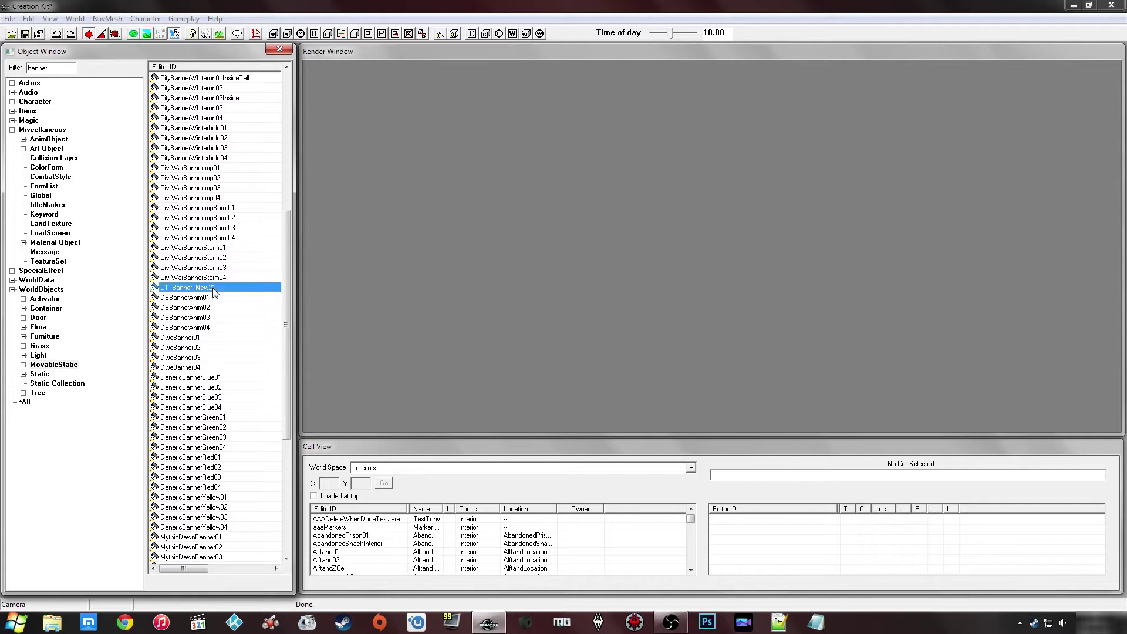
pyautogui.rightClick(214, 292)
pyautogui.click(247, 347)
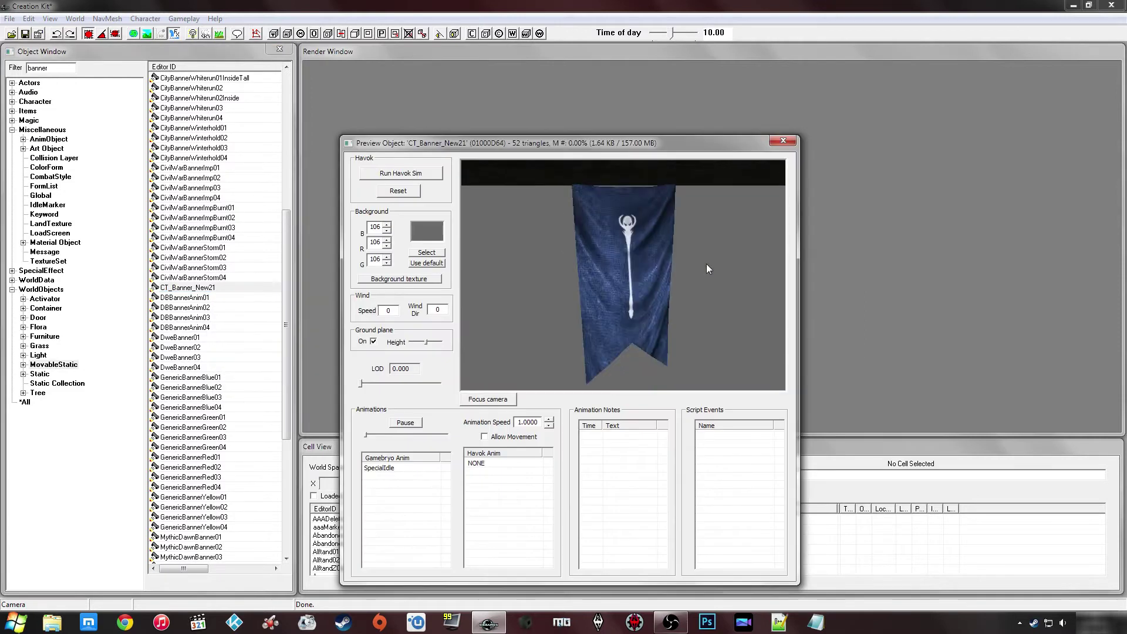
# Examine the previewed banner's texture and shape from several angles and close the preview
pyautogui.moveTo(751, 259); pyautogui.dragTo(713, 248)
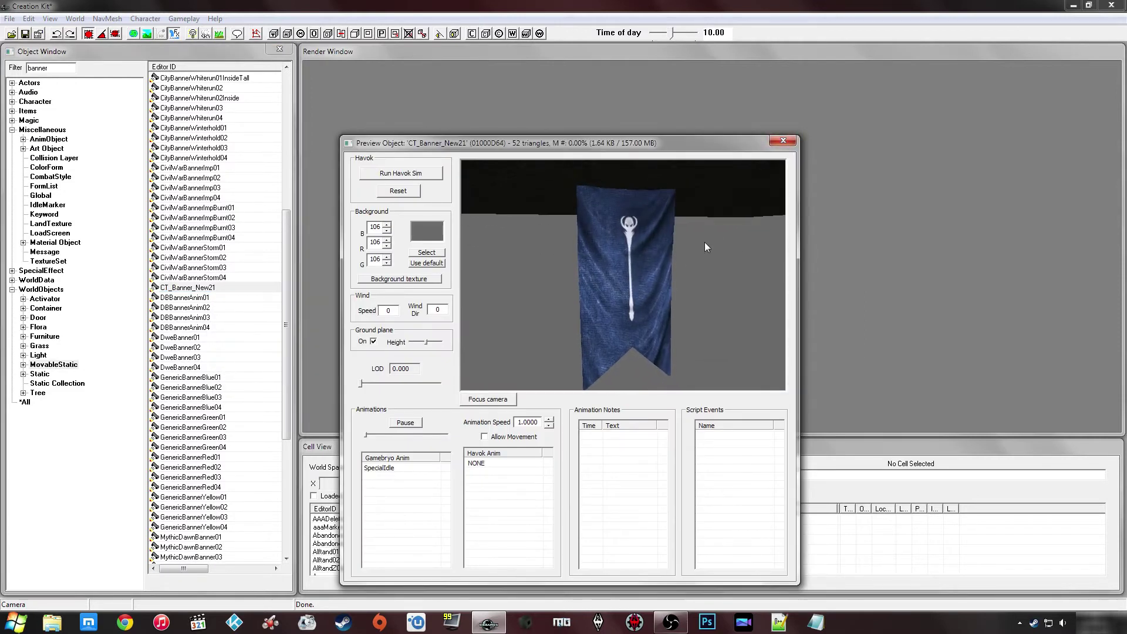
pyautogui.moveTo(616, 231); pyautogui.dragTo(637, 230)
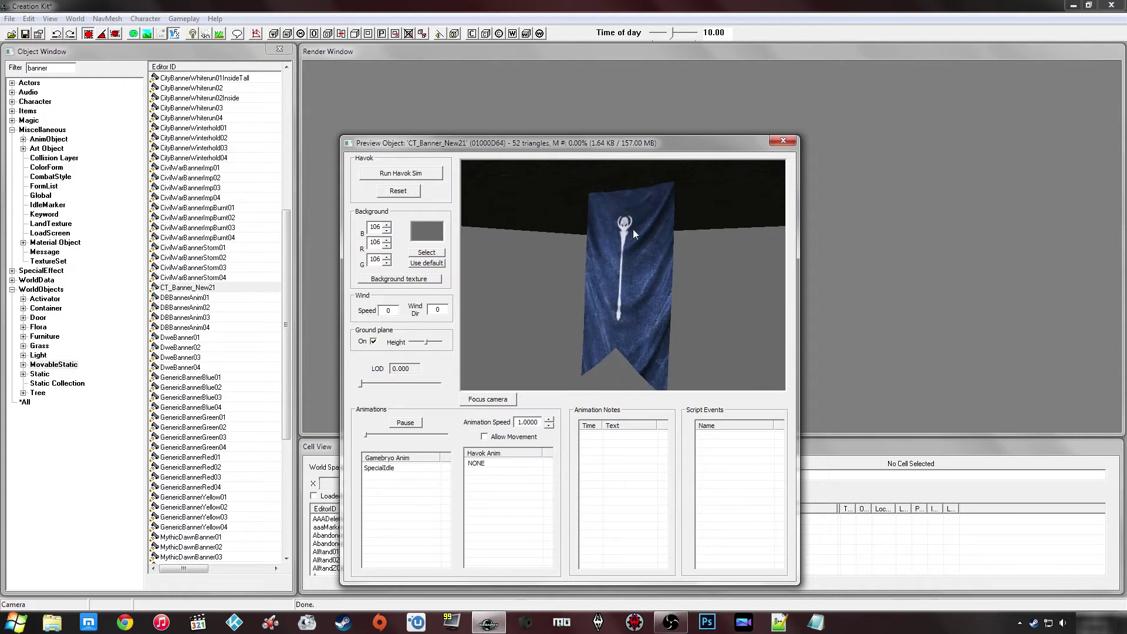
pyautogui.moveTo(605, 245); pyautogui.dragTo(708, 220)
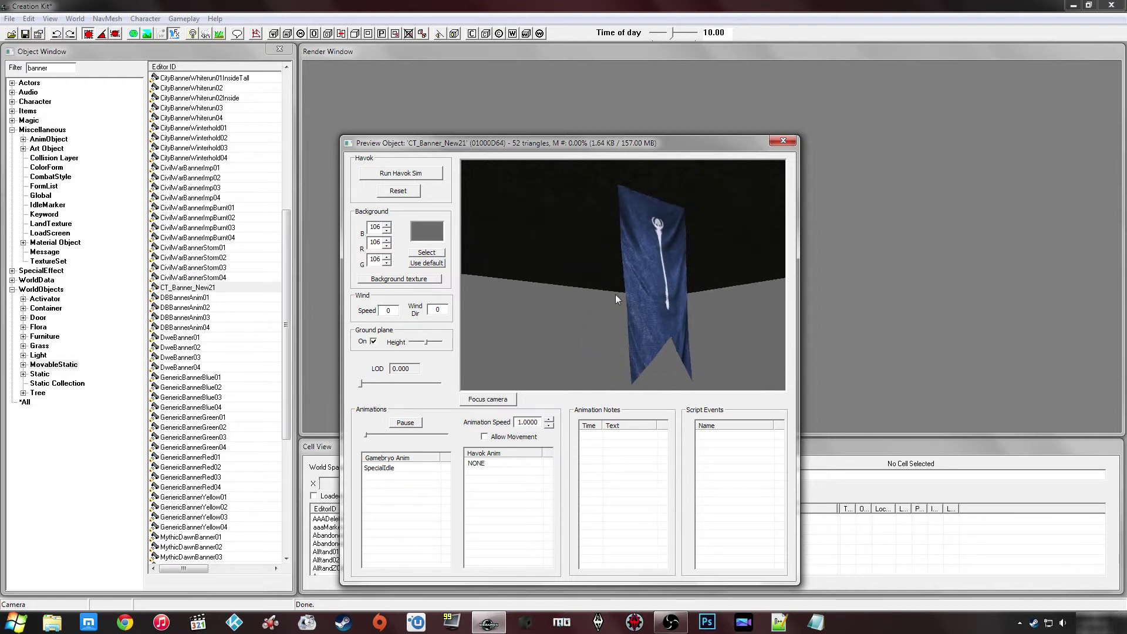
pyautogui.moveTo(674, 307); pyautogui.dragTo(638, 290)
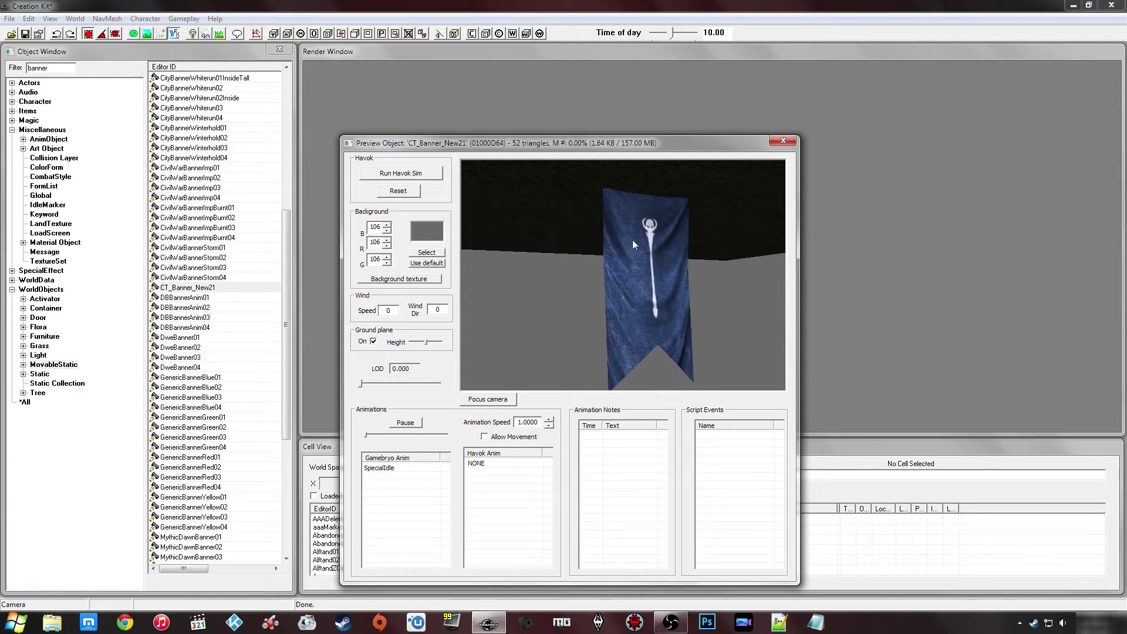
pyautogui.moveTo(628, 234); pyautogui.dragTo(624, 258)
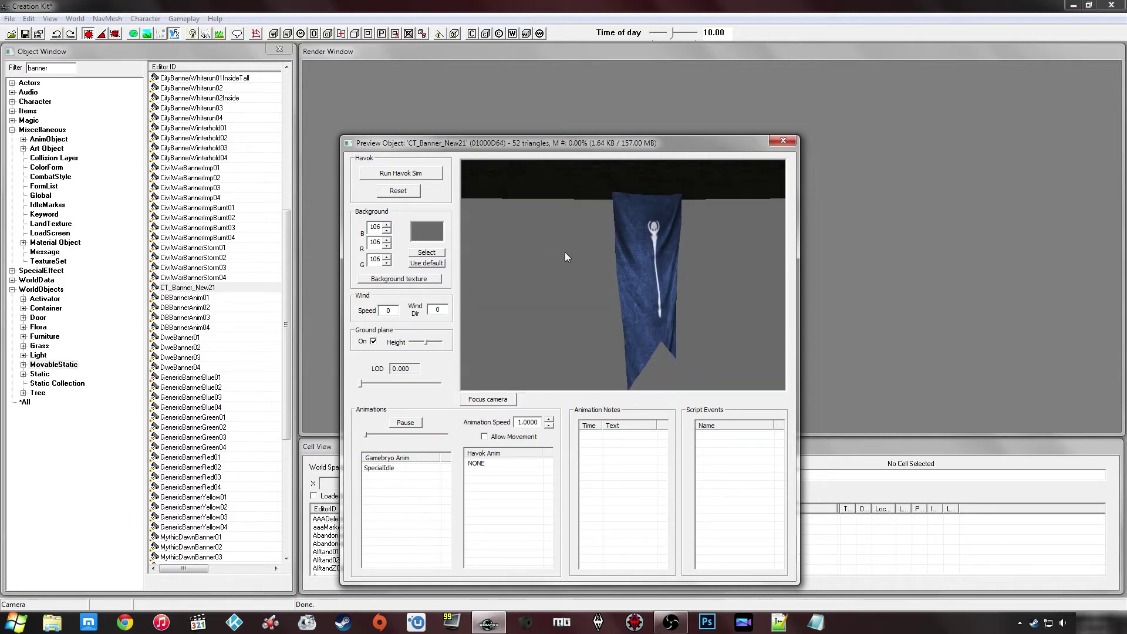
pyautogui.click(783, 140)
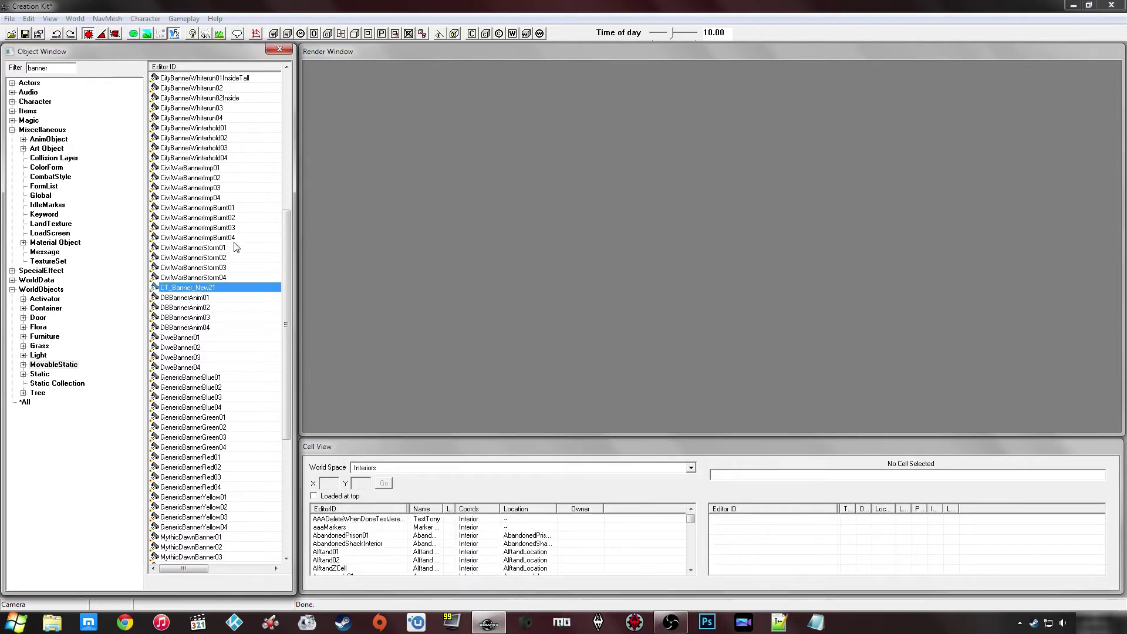
# Return to the TextureSet list, filter it by dwe, and clear the filter to list all texture sets
pyautogui.click(219, 210)
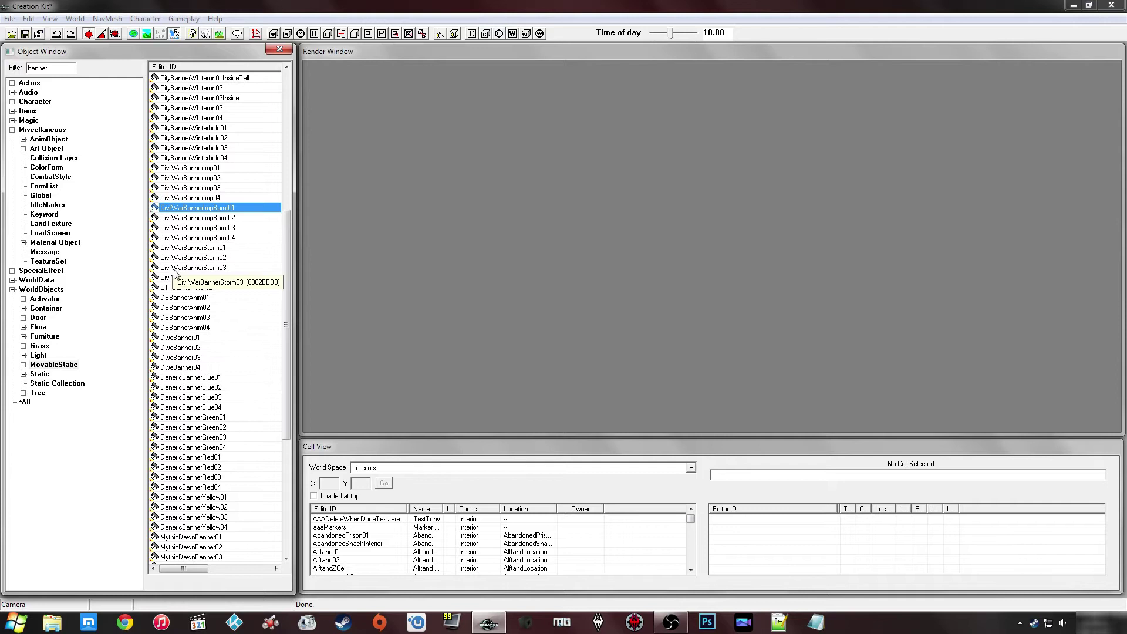
pyautogui.click(51, 263)
pyautogui.click(221, 217)
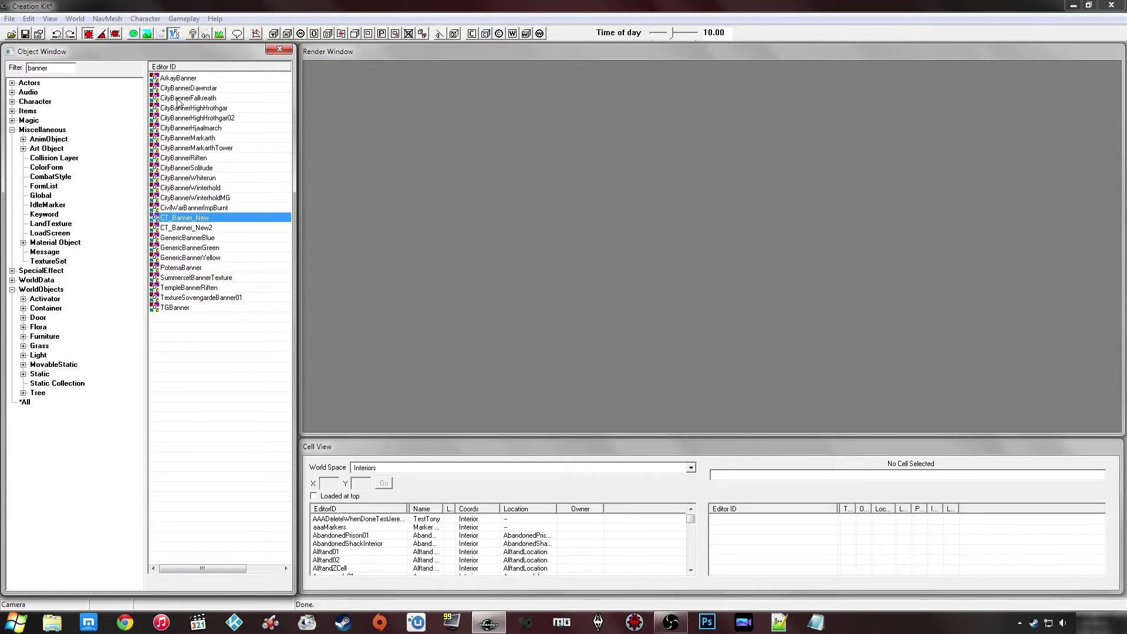
pyautogui.doubleClick(64, 67)
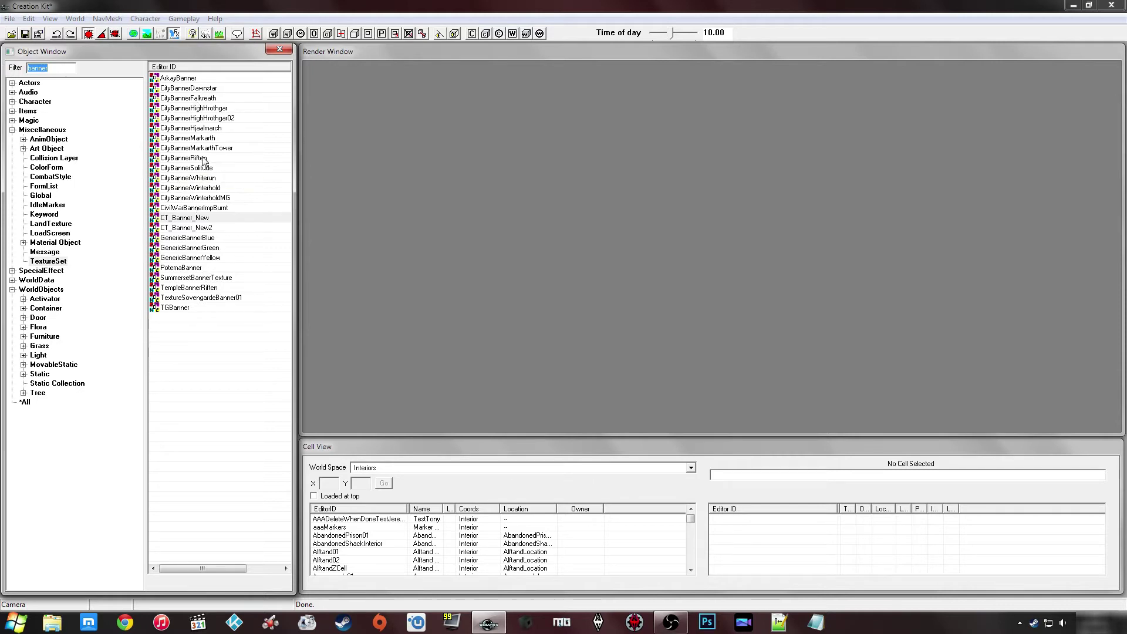
pyautogui.write('dwe')
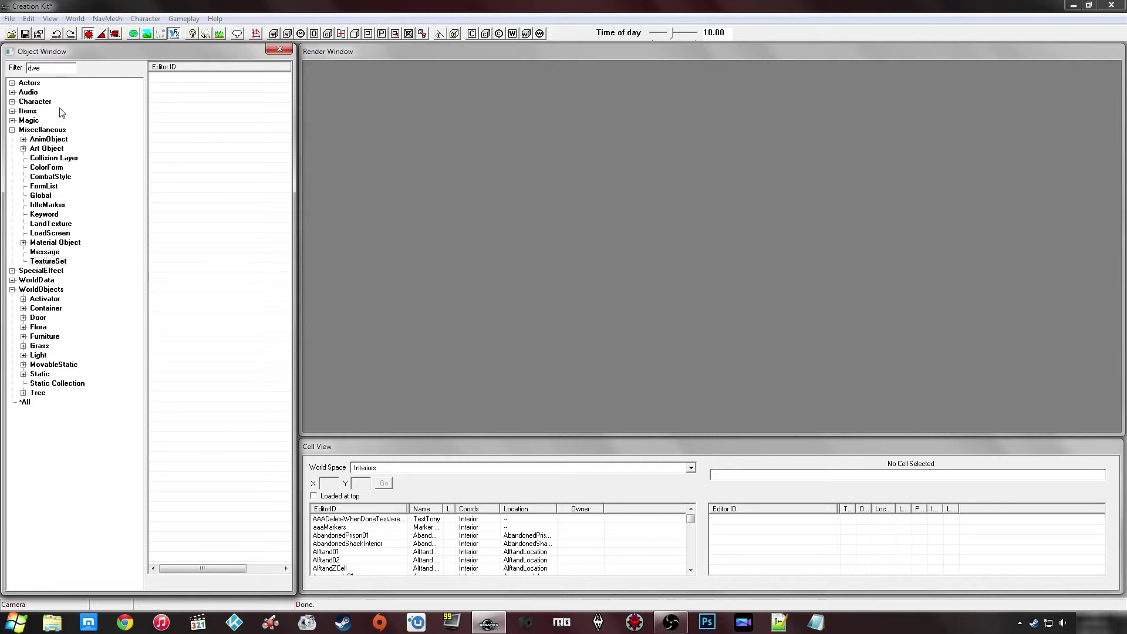
pyautogui.moveTo(45, 73); pyautogui.dragTo(7, 77)
pyautogui.moveTo(43, 71); pyautogui.dragTo(13, 74)
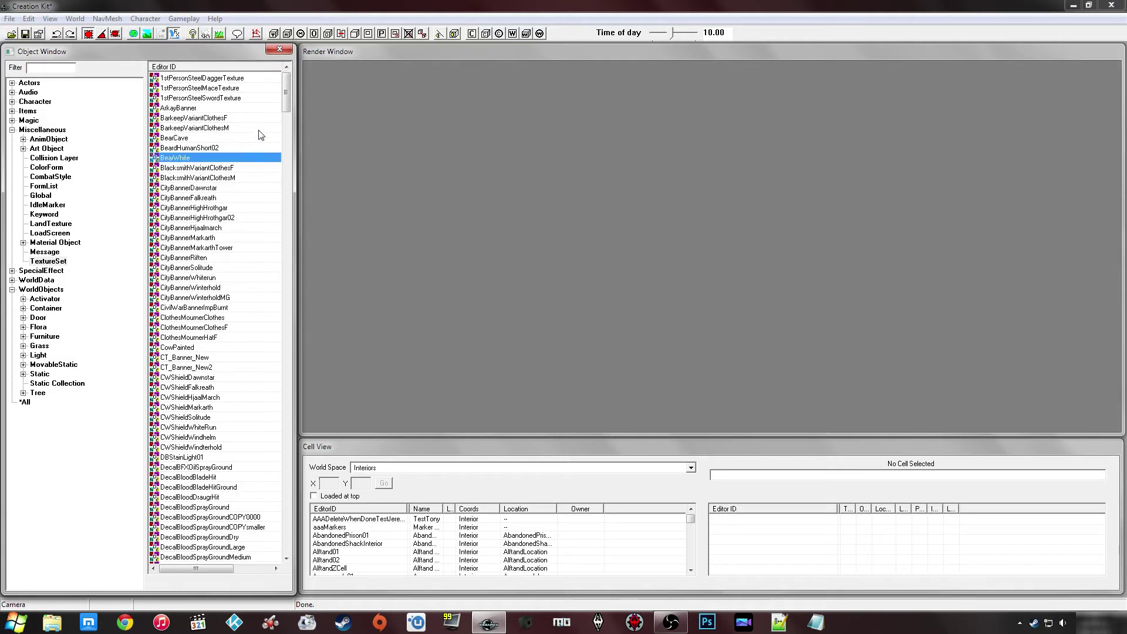
# Start a new blank texture set and select its Diffuse map slot
pyautogui.rightClick(214, 140)
pyautogui.click(239, 146)
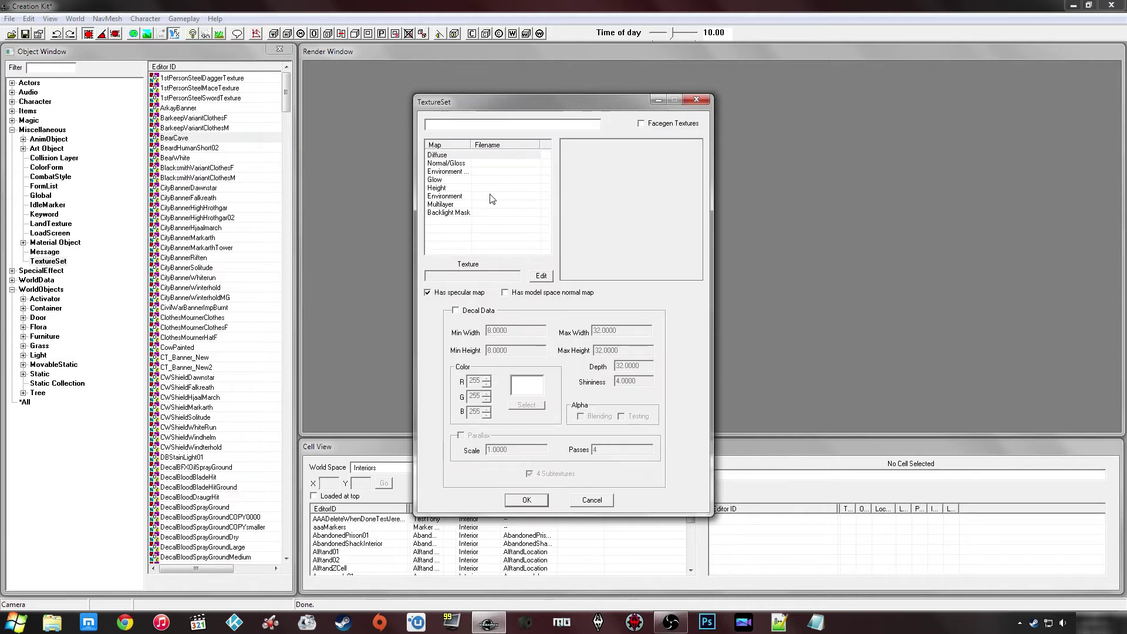
pyautogui.click(488, 164)
pyautogui.click(496, 154)
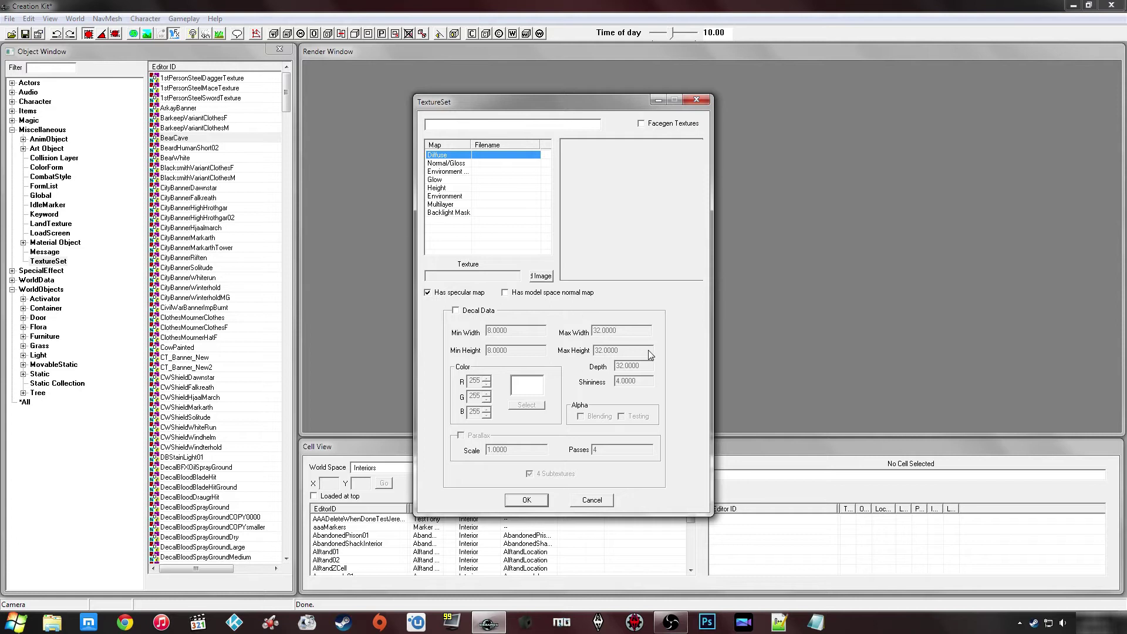
# Turn the texture set's Decal Data on and off again, and look over the Normal/Gloss and Diffuse map slots
pyautogui.click(478, 313)
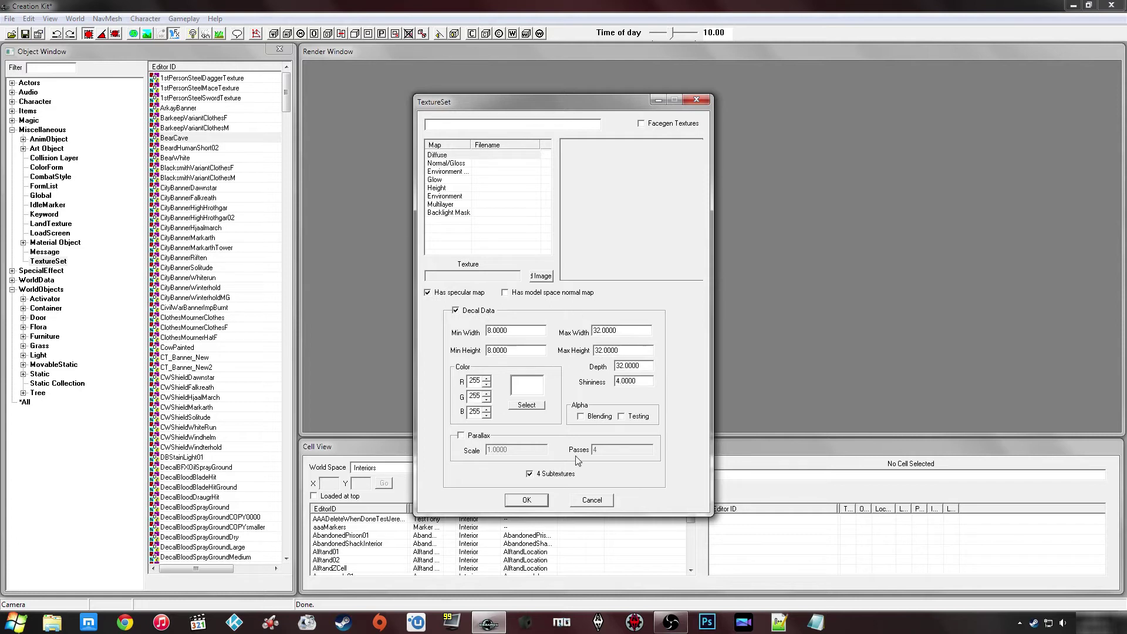
pyautogui.click(476, 315)
pyautogui.click(491, 163)
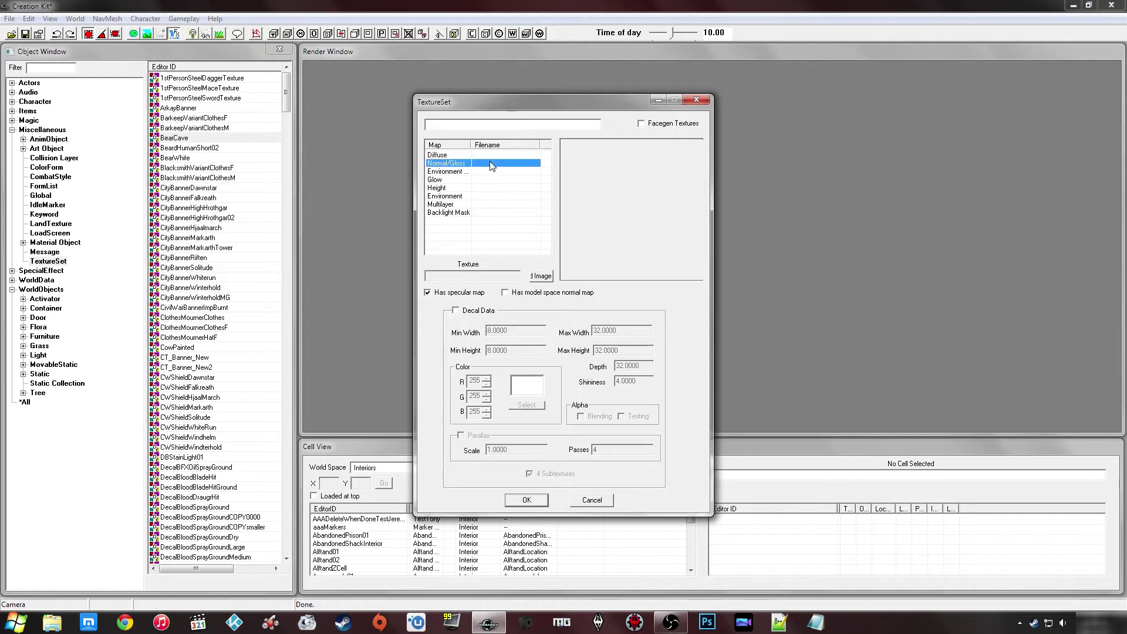
pyautogui.click(485, 154)
# Enter DC as the ID of the new texture set and select the Normal/Gloss map slot
pyautogui.click(483, 128)
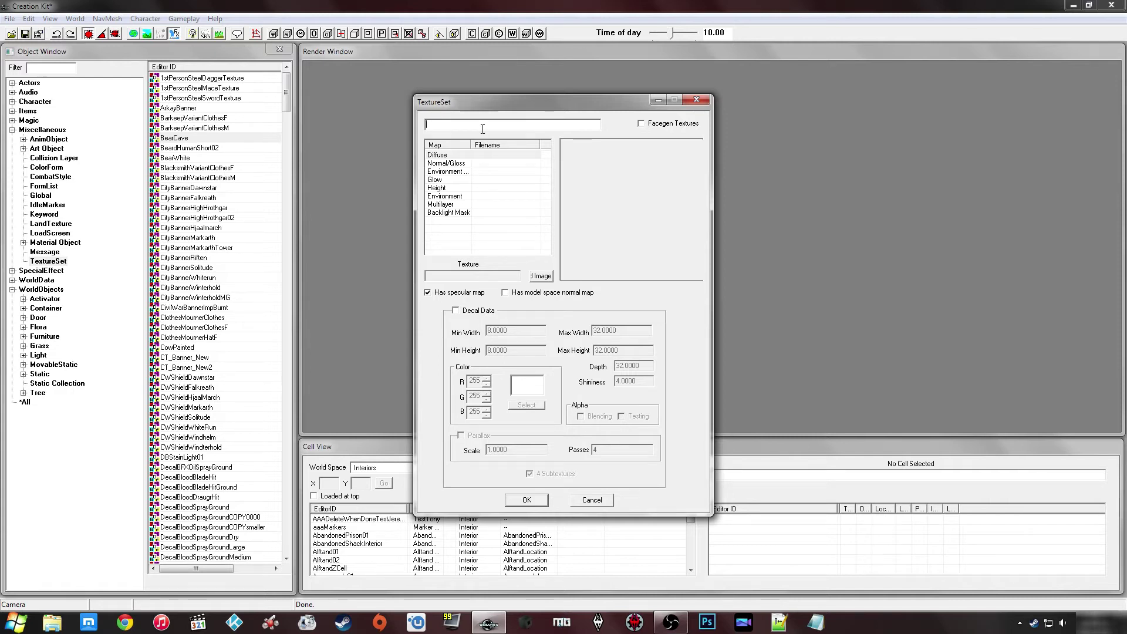
pyautogui.write('DC')
pyautogui.click(487, 165)
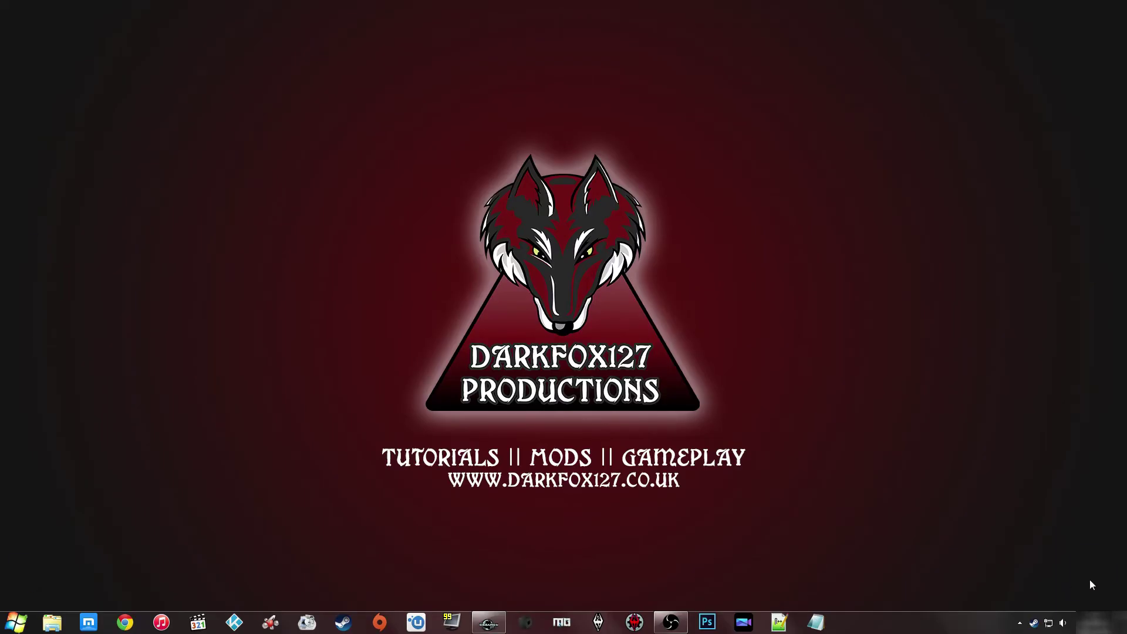
# Open the Skyrim Data folder from the desktop and locate the Skyrim - Textures.bsa archive
pyautogui.doubleClick(1091, 585)
pyautogui.doubleClick(1089, 576)
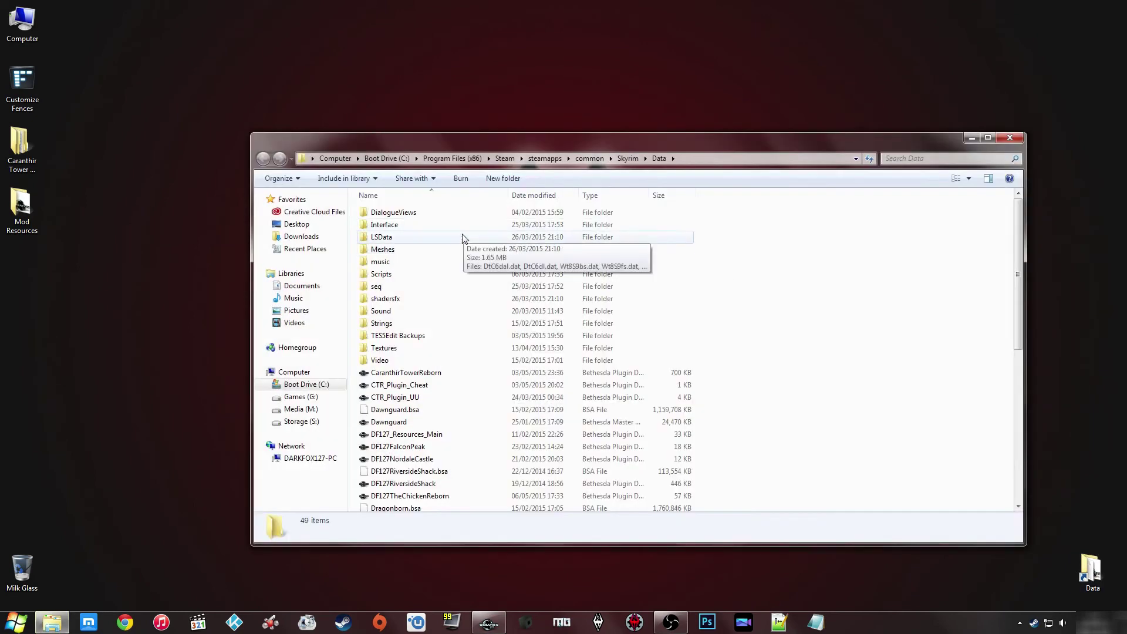
pyautogui.click(438, 391)
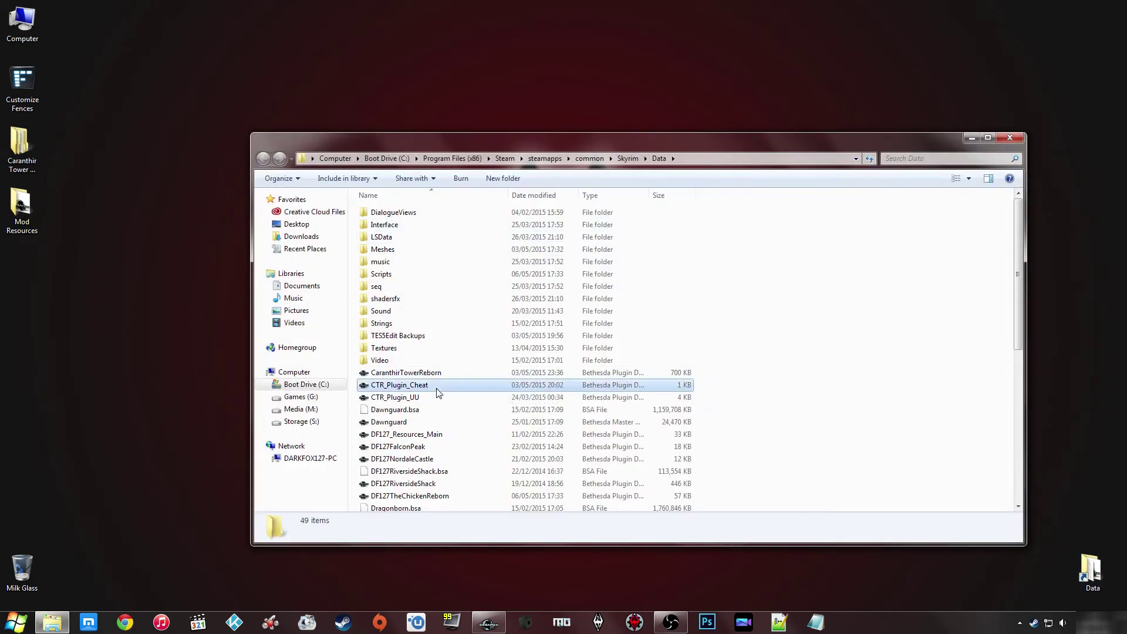
pyautogui.scroll(-8, 439, 387)
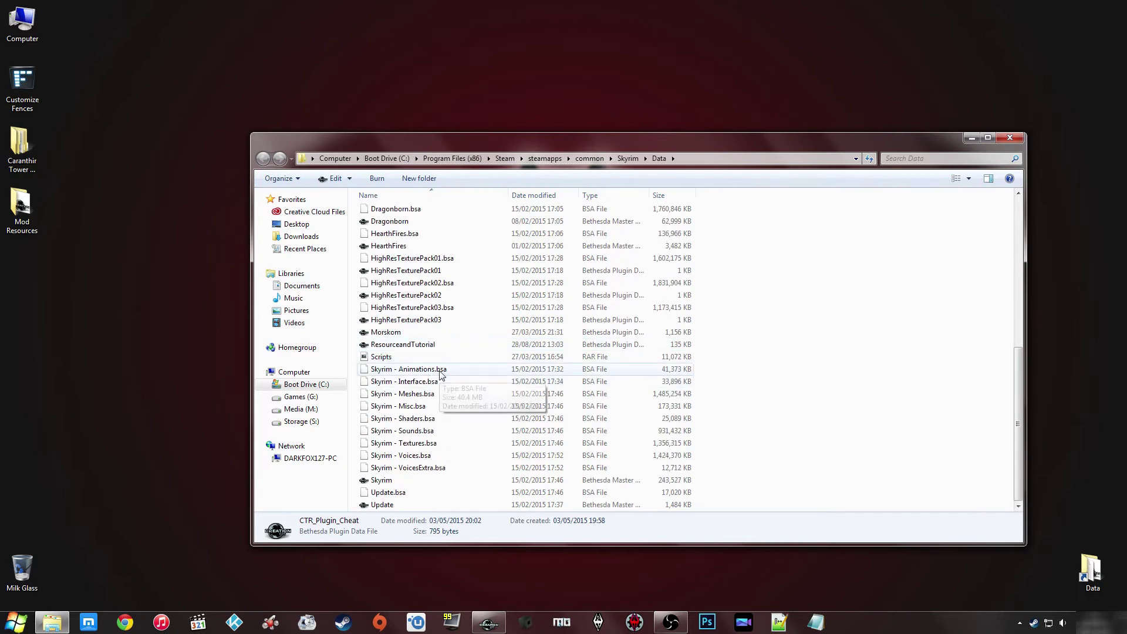
pyautogui.click(419, 444)
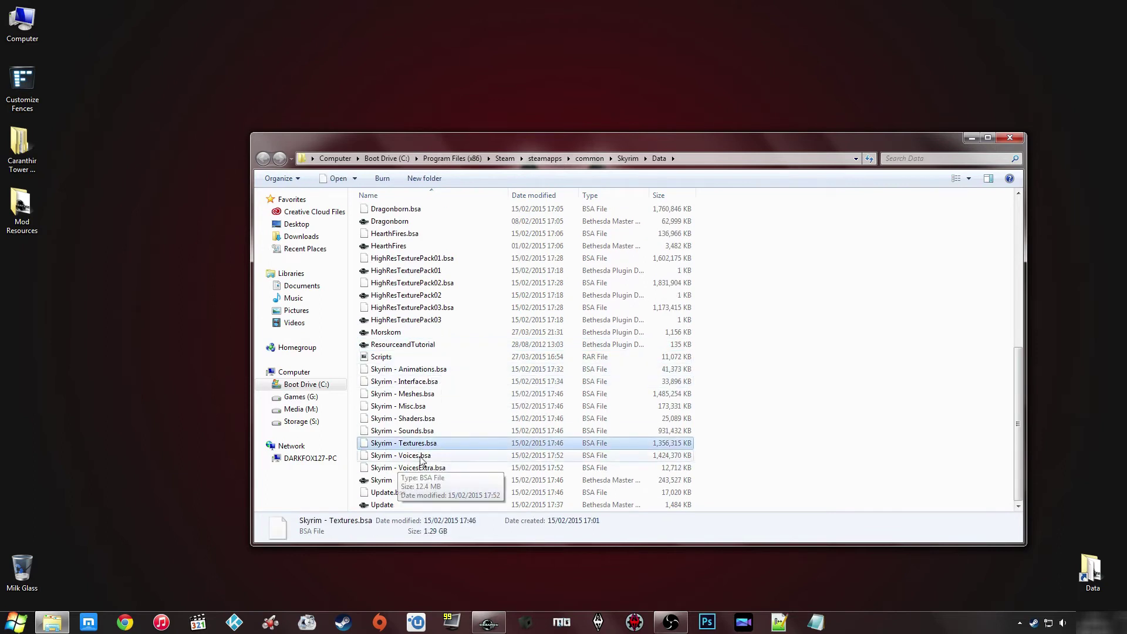
# Examine the archives that hold textures: HighResTexturePack01.bsa, HighResTexturePack02.bsa, HighResTexturePack03.bsa and Skyrim - Textures.bsa
pyautogui.scroll(1, 401, 395)
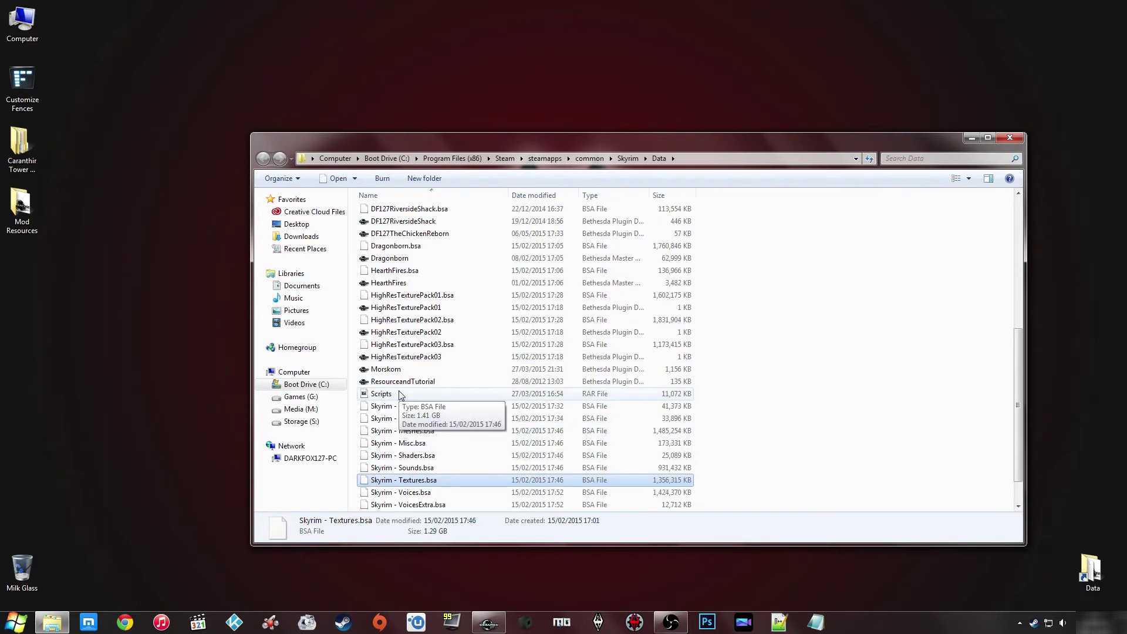
pyautogui.click(409, 333)
pyautogui.click(419, 320)
pyautogui.click(430, 296)
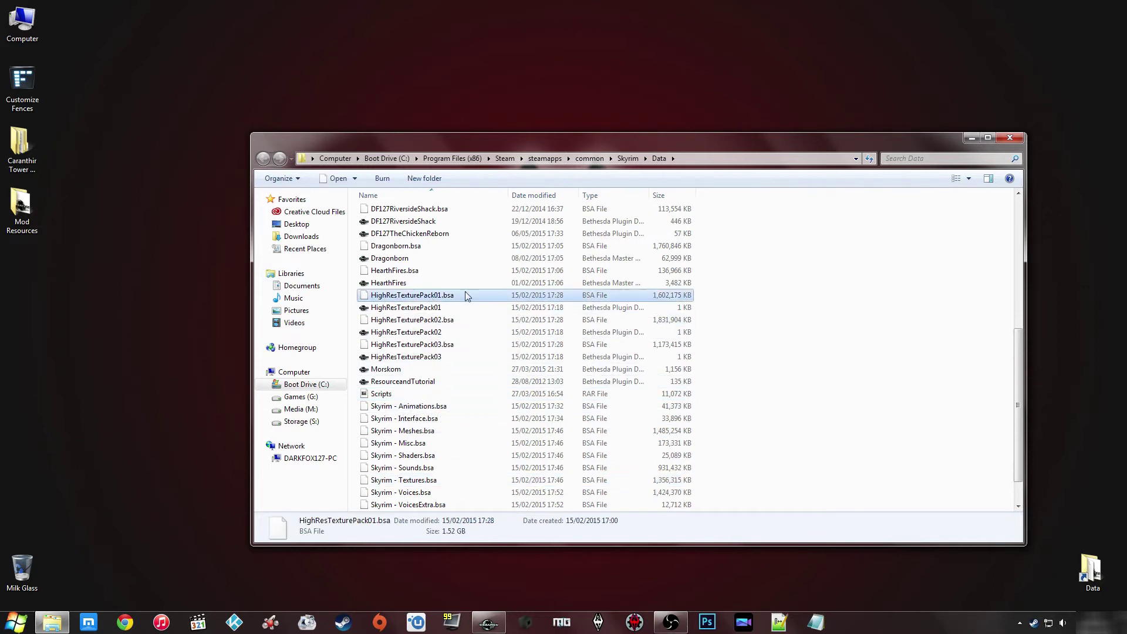
pyautogui.click(414, 320)
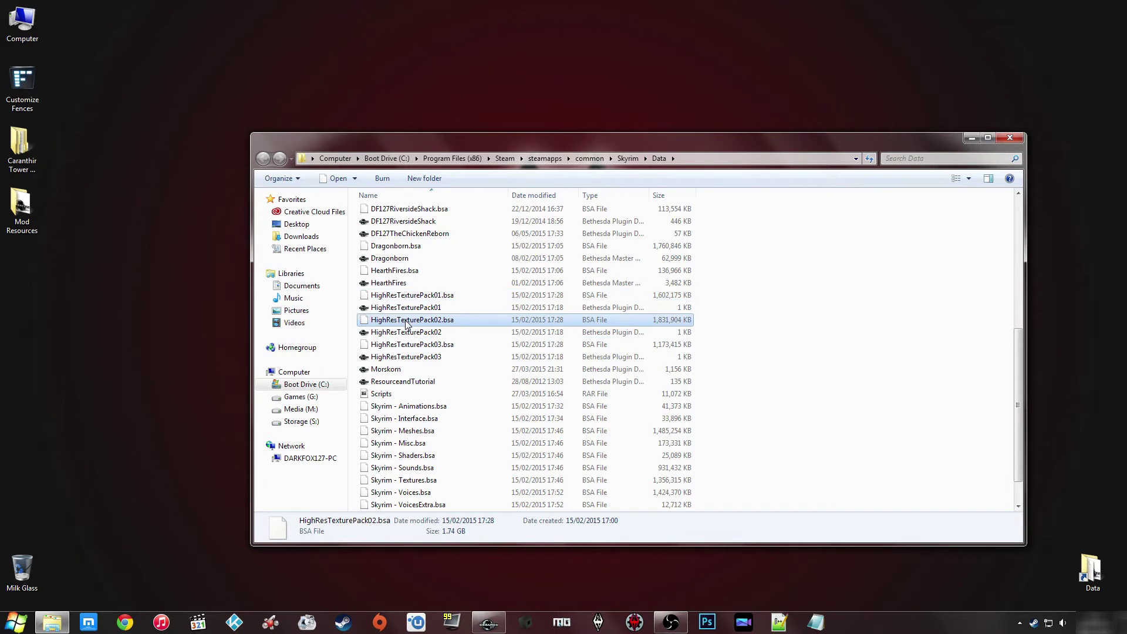
pyautogui.click(425, 345)
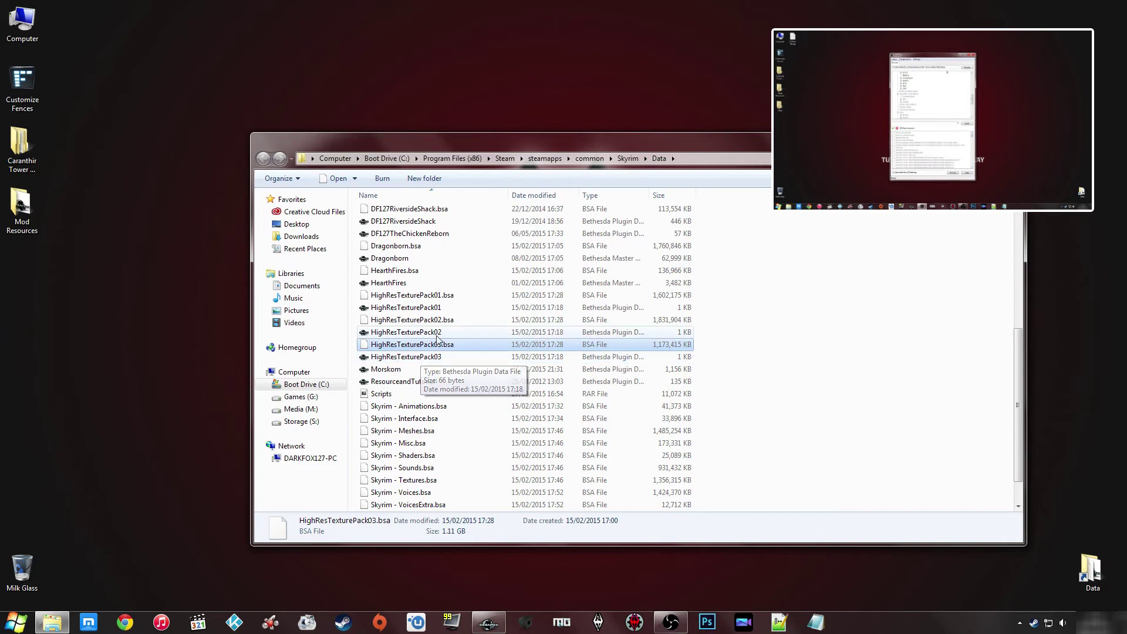
pyautogui.click(463, 320)
pyautogui.click(453, 297)
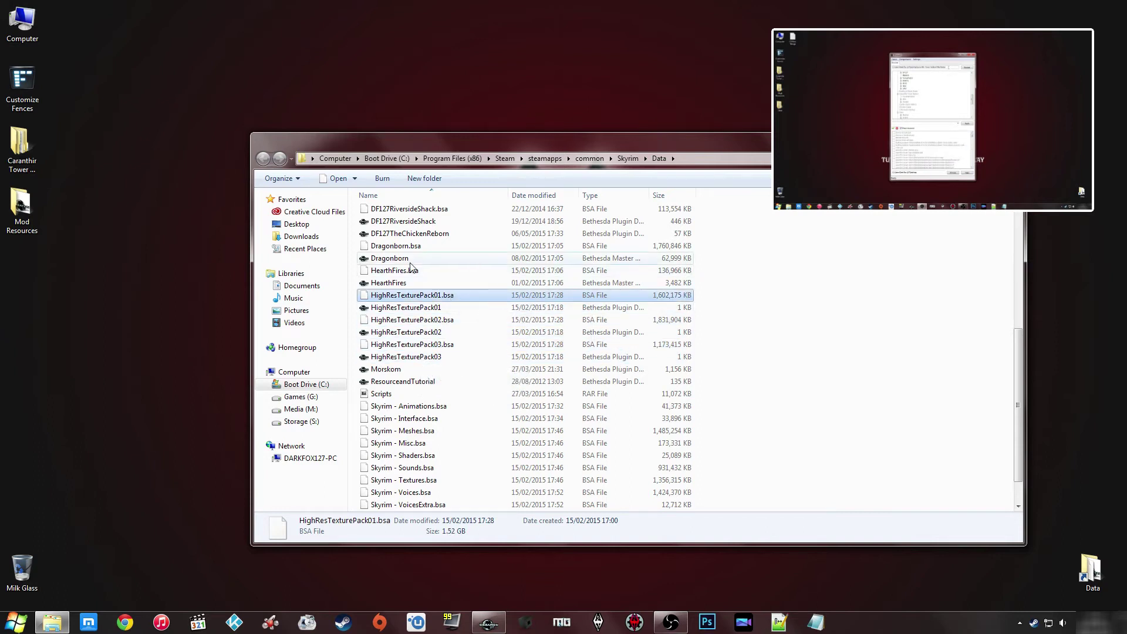
pyautogui.click(417, 322)
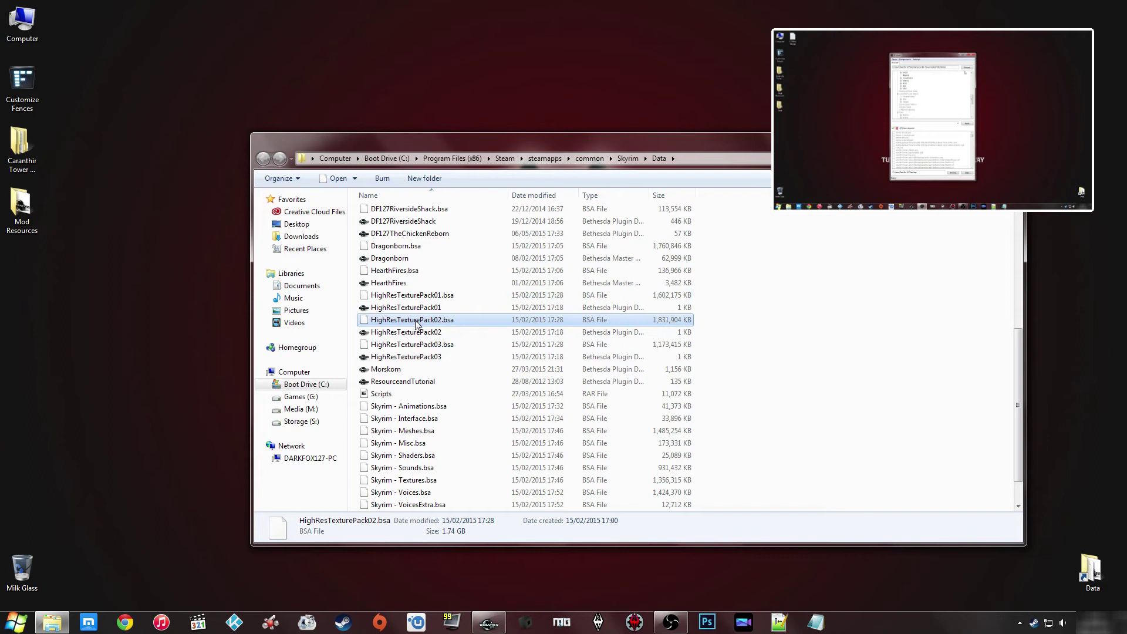
pyautogui.click(417, 345)
pyautogui.scroll(-1, 418, 346)
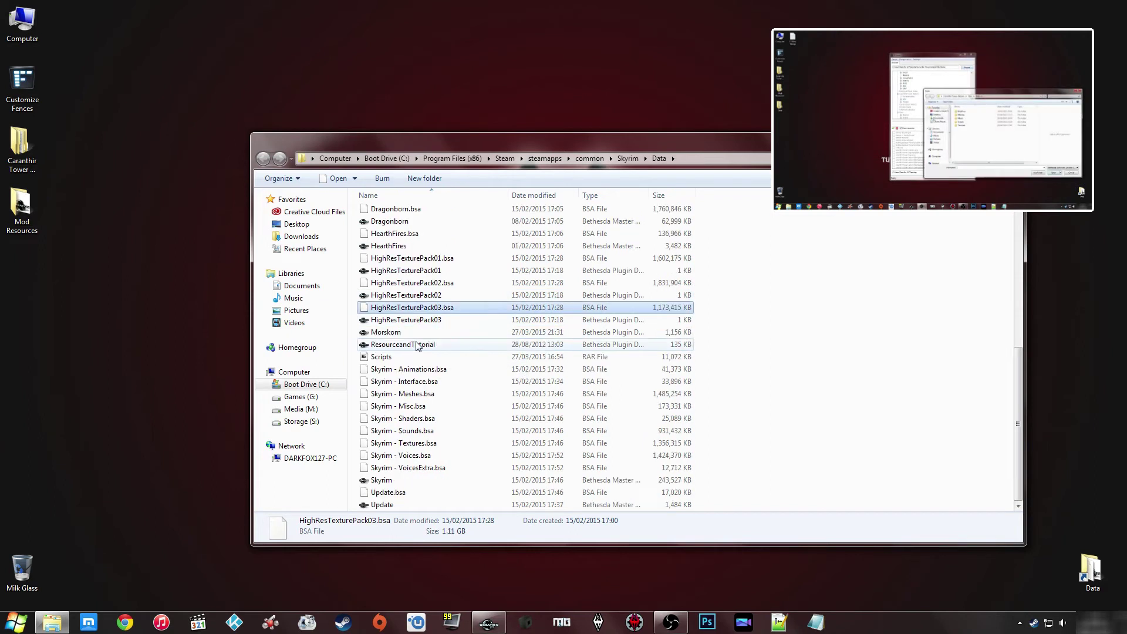
pyautogui.click(414, 444)
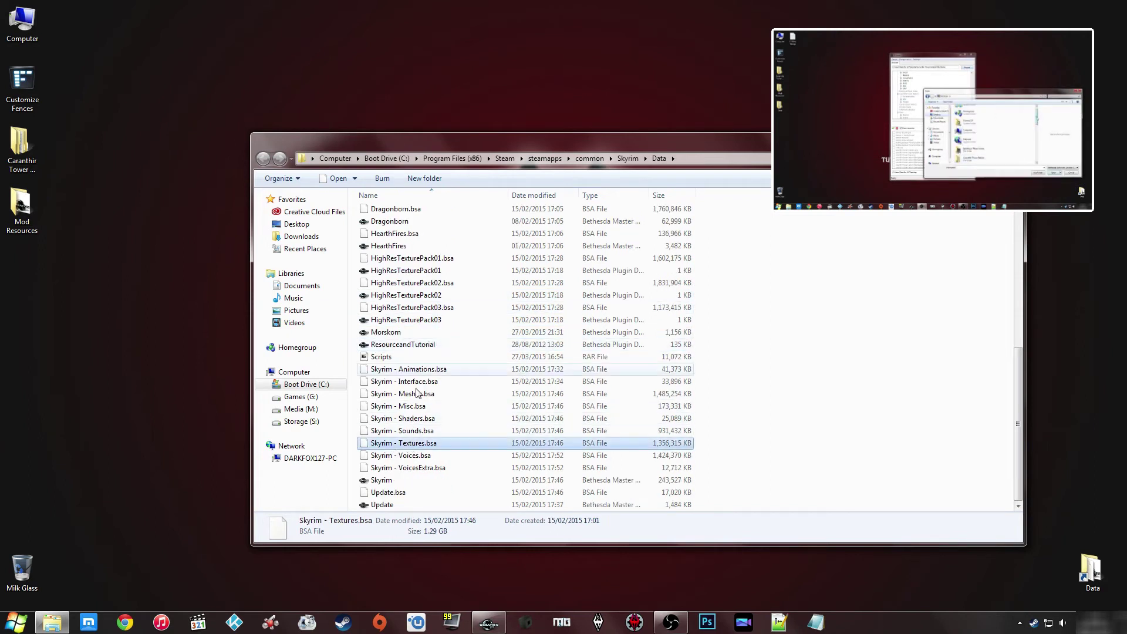
pyautogui.click(414, 320)
pyautogui.click(409, 309)
# Look through the Skyrim master file and the BSA archives from Skyrim - Animations.bsa to Skyrim - VoicesExtra.bsa, and close the Data folder
pyautogui.scroll(8, 410, 315)
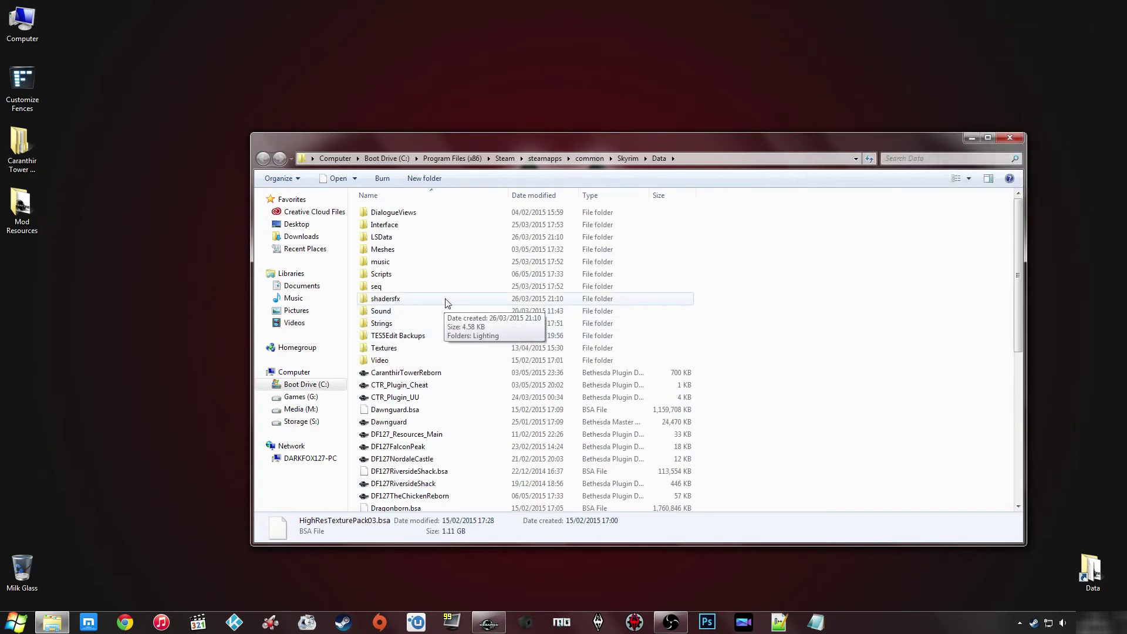
pyautogui.scroll(-8, 446, 302)
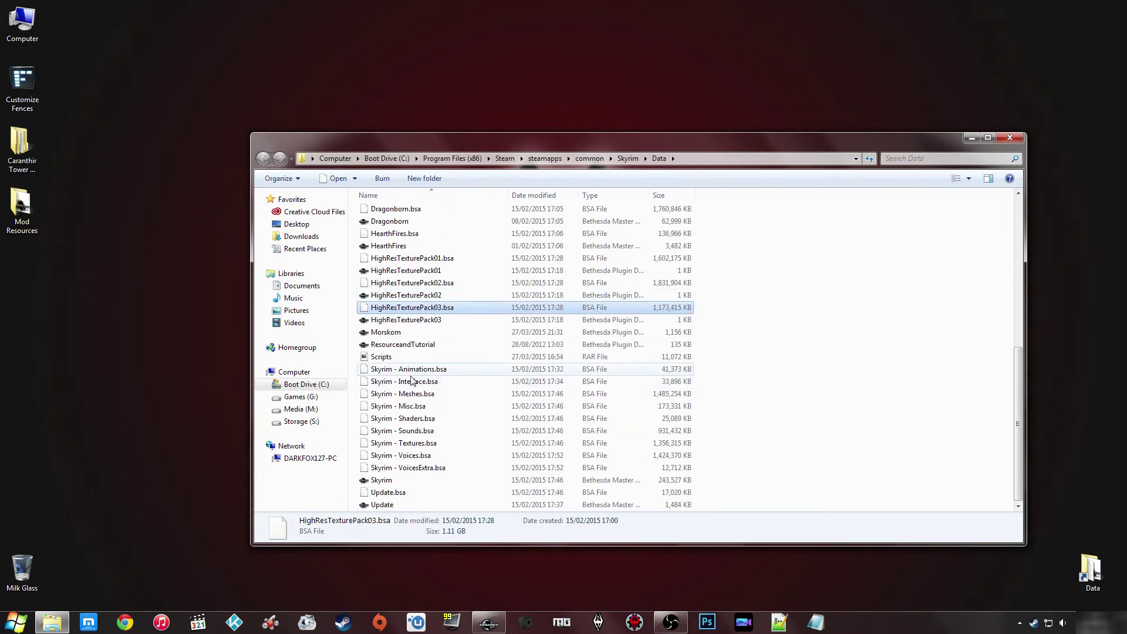
pyautogui.click(407, 481)
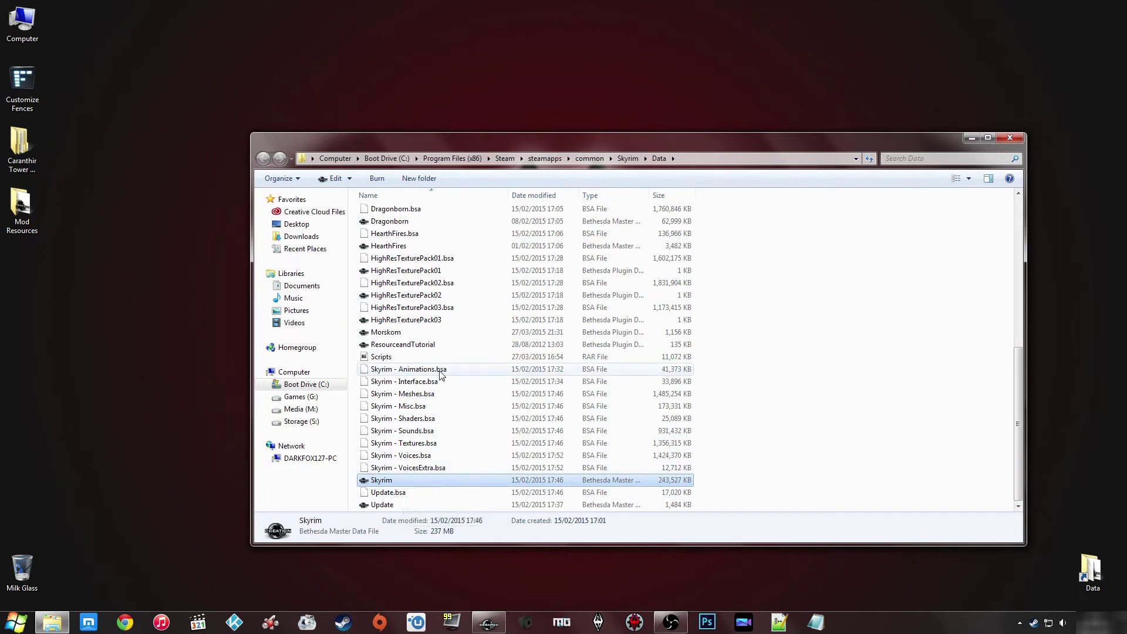
pyautogui.click(411, 369)
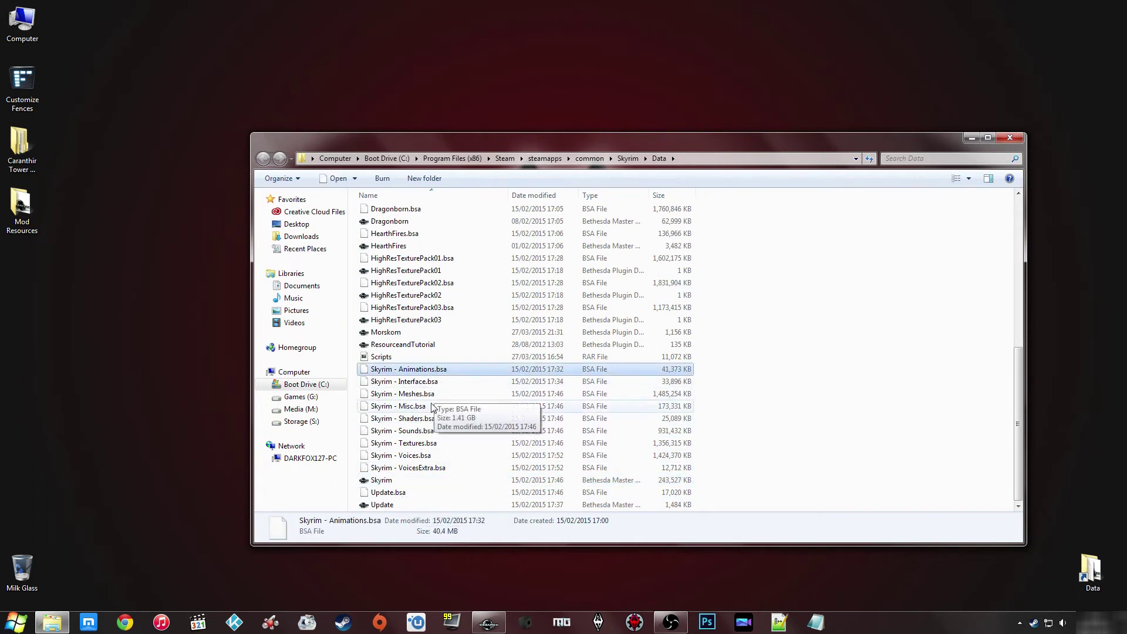
pyautogui.click(426, 394)
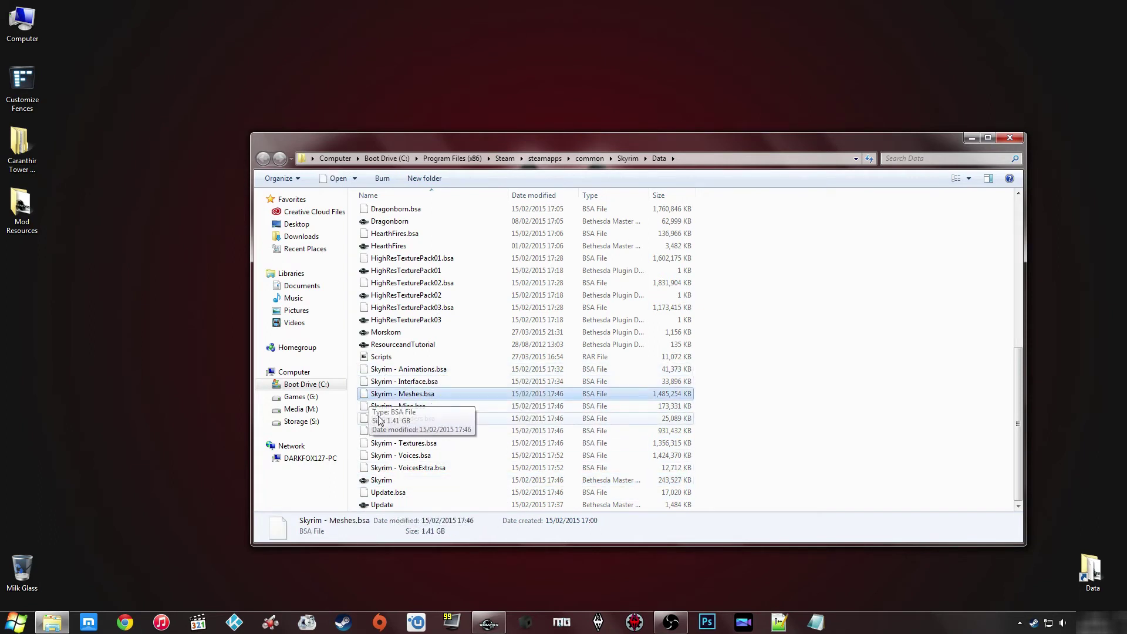
pyautogui.click(424, 369)
pyautogui.click(425, 381)
pyautogui.click(423, 406)
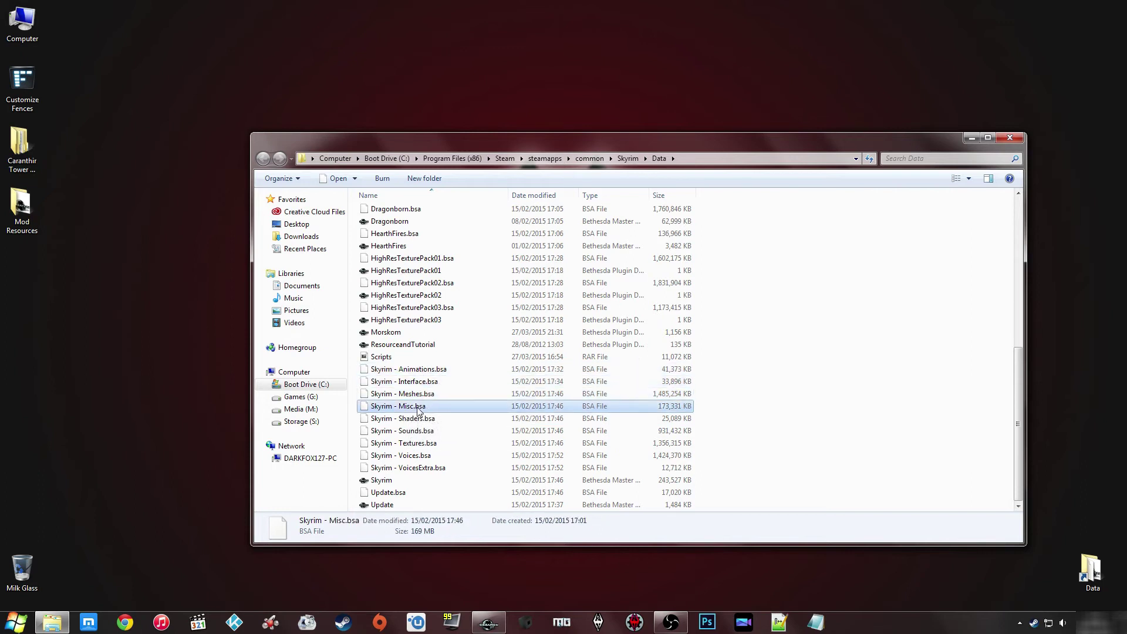
pyautogui.click(417, 418)
pyautogui.click(415, 430)
pyautogui.click(414, 443)
pyautogui.click(413, 455)
pyautogui.click(412, 468)
pyautogui.click(413, 456)
pyautogui.click(413, 443)
pyautogui.click(414, 431)
pyautogui.scroll(4, 411, 370)
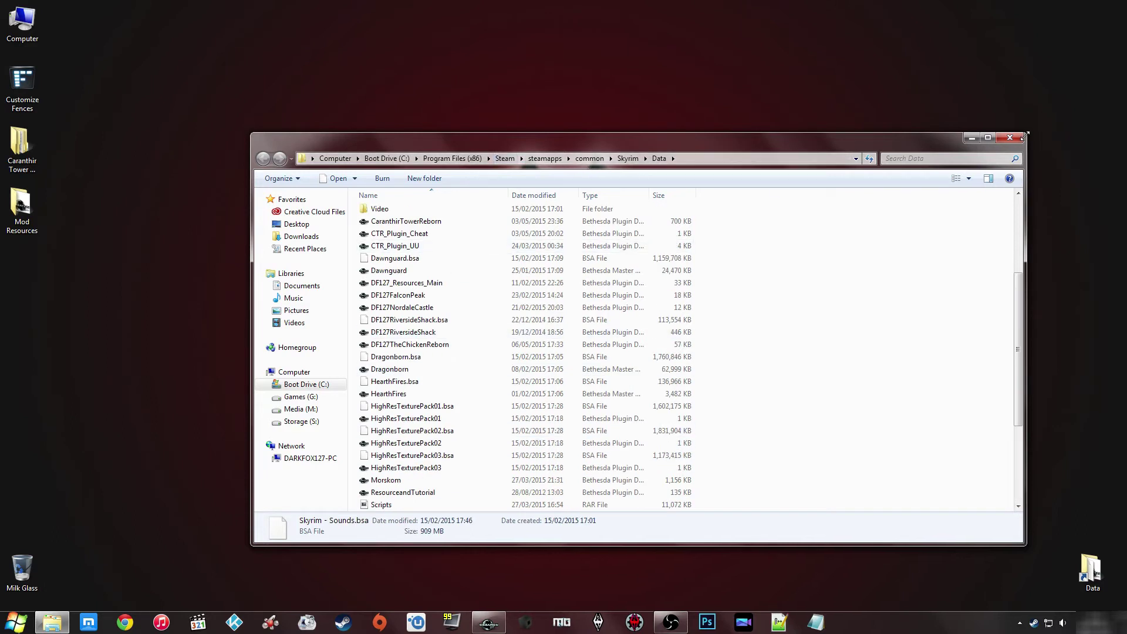
pyautogui.click(1010, 138)
# Browse to the extracted archive files in the out folder of BSAopt, under Program Files (x86) on the boot drive
pyautogui.doubleClick(20, 18)
pyautogui.doubleClick(455, 228)
pyautogui.doubleClick(436, 274)
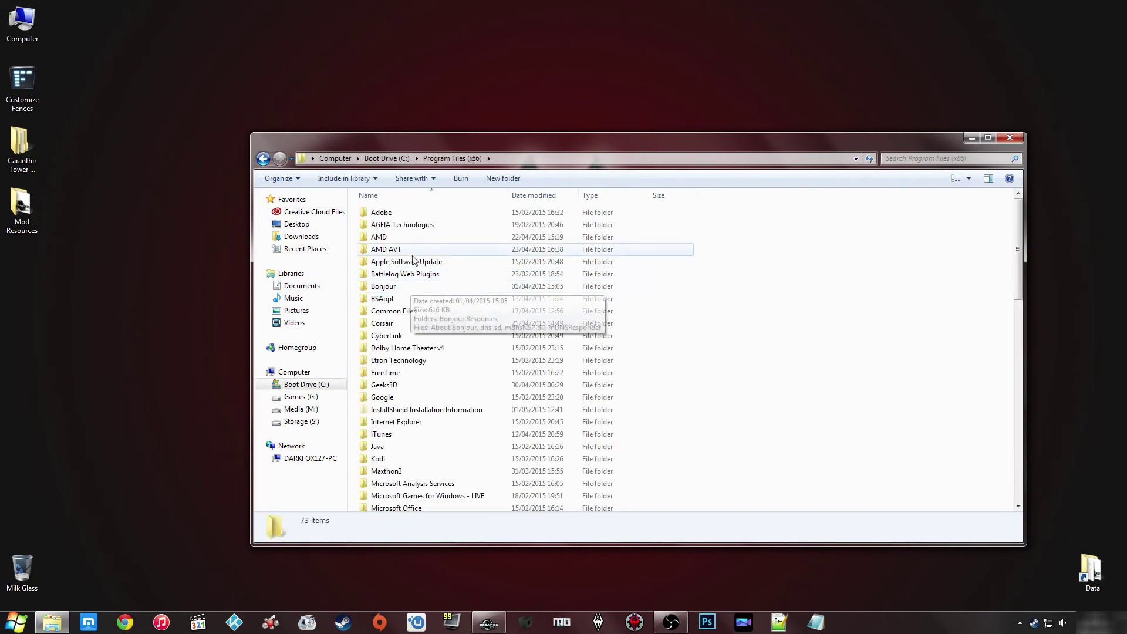
pyautogui.doubleClick(404, 301)
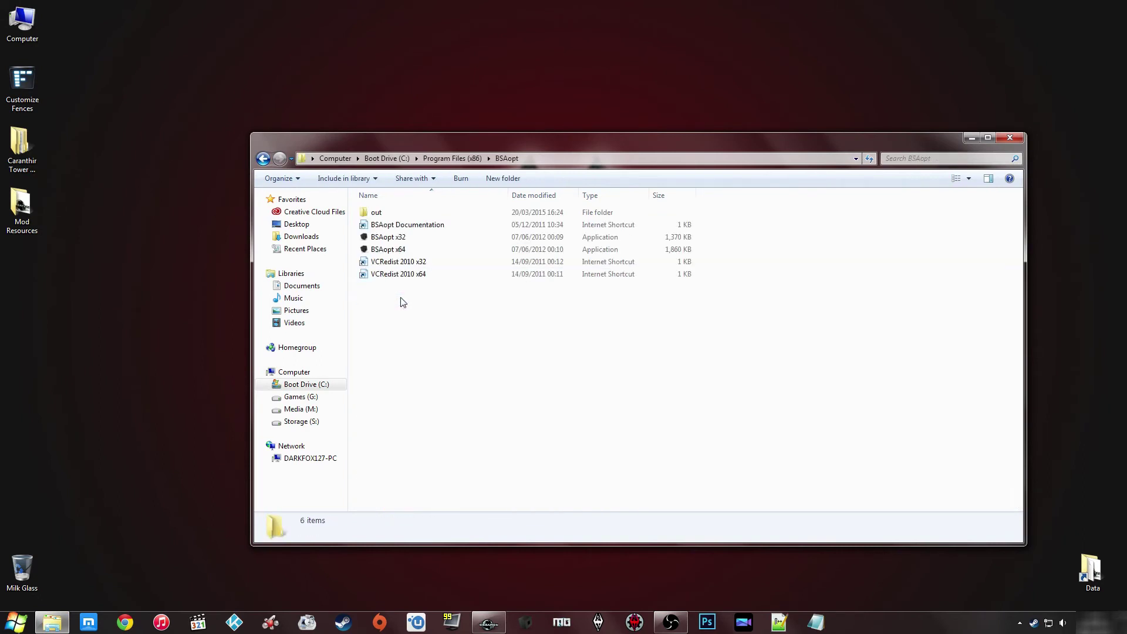
pyautogui.doubleClick(403, 215)
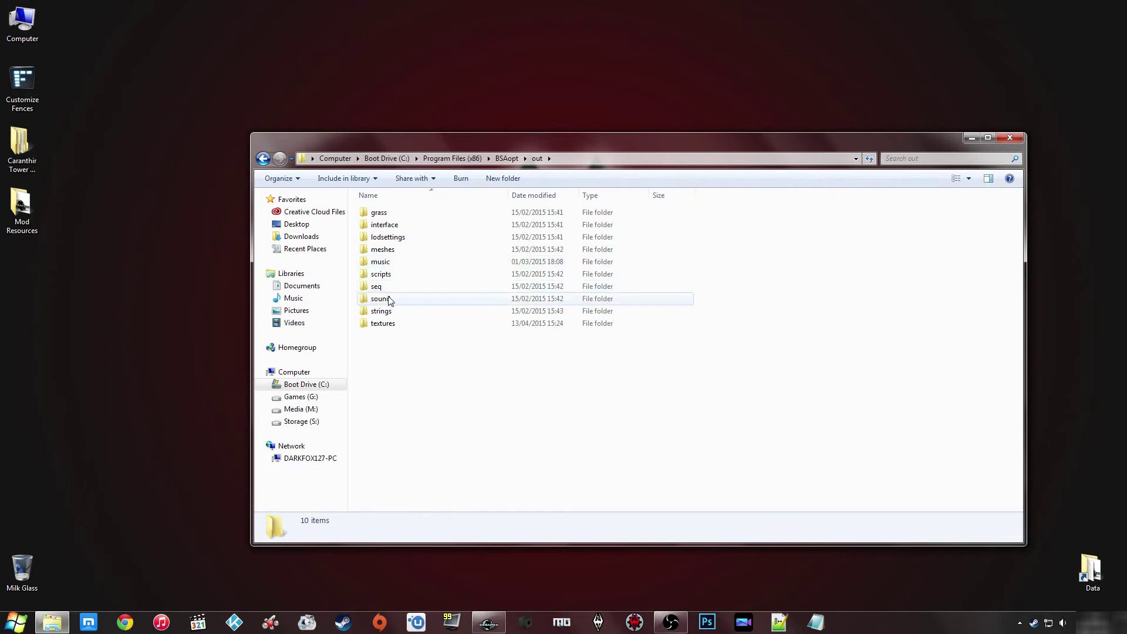
pyautogui.moveTo(399, 365)
pyautogui.mouseDown()
pyautogui.moveTo(403, 195)
pyautogui.moveTo(401, 364)
pyautogui.mouseUp()
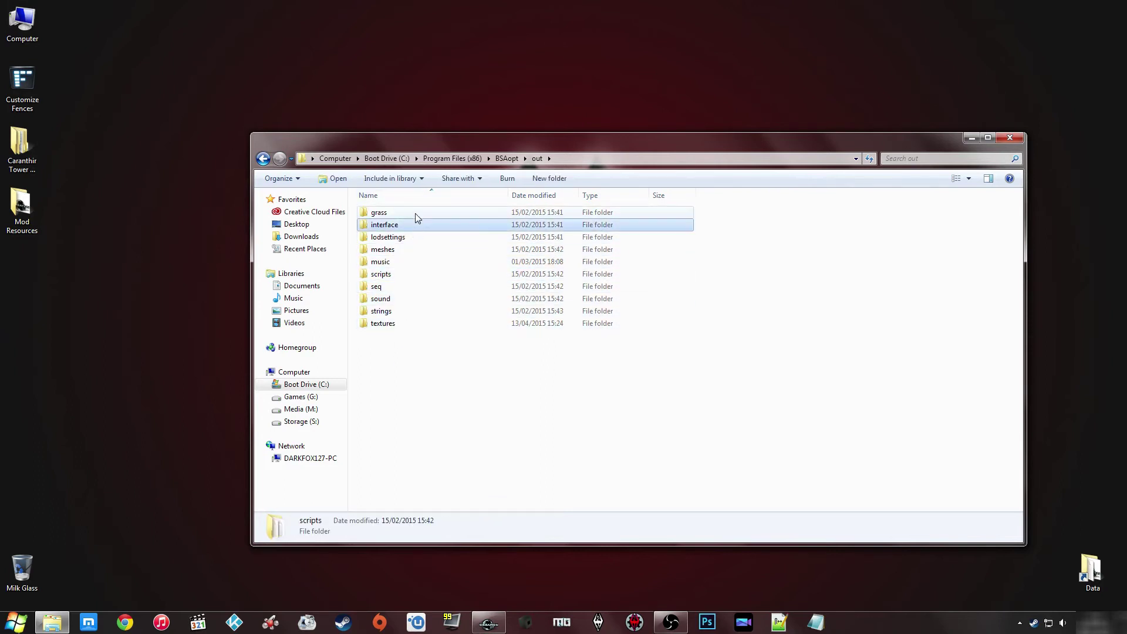
# Open the facades folder under meshes, dungeons and dwemer in the extracted files
pyautogui.doubleClick(403, 251)
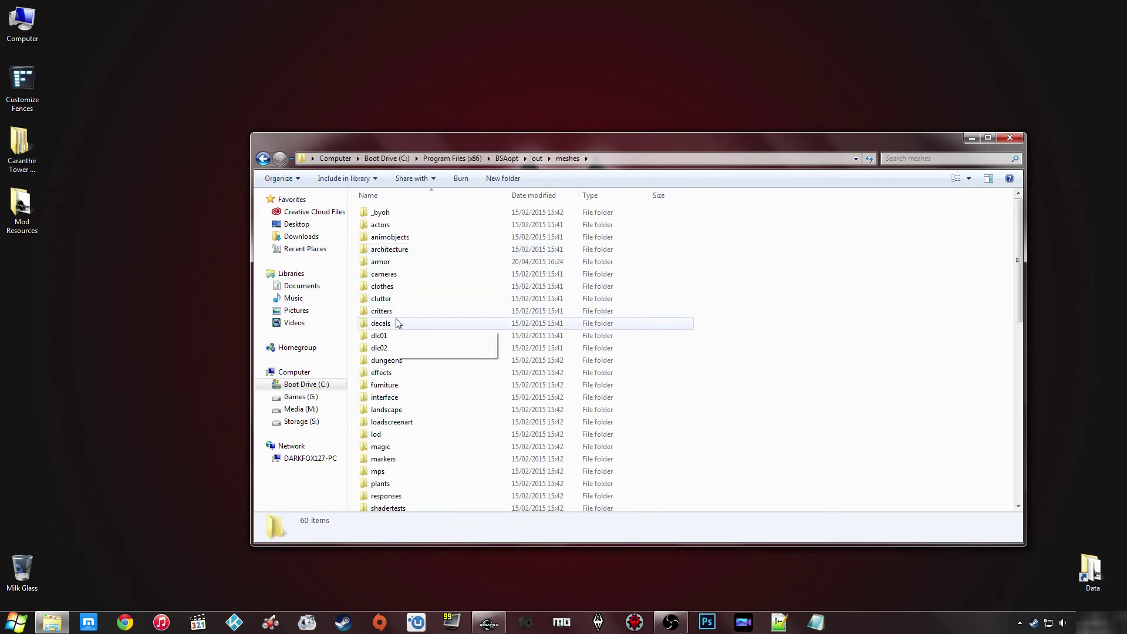
pyautogui.doubleClick(396, 361)
pyautogui.doubleClick(399, 238)
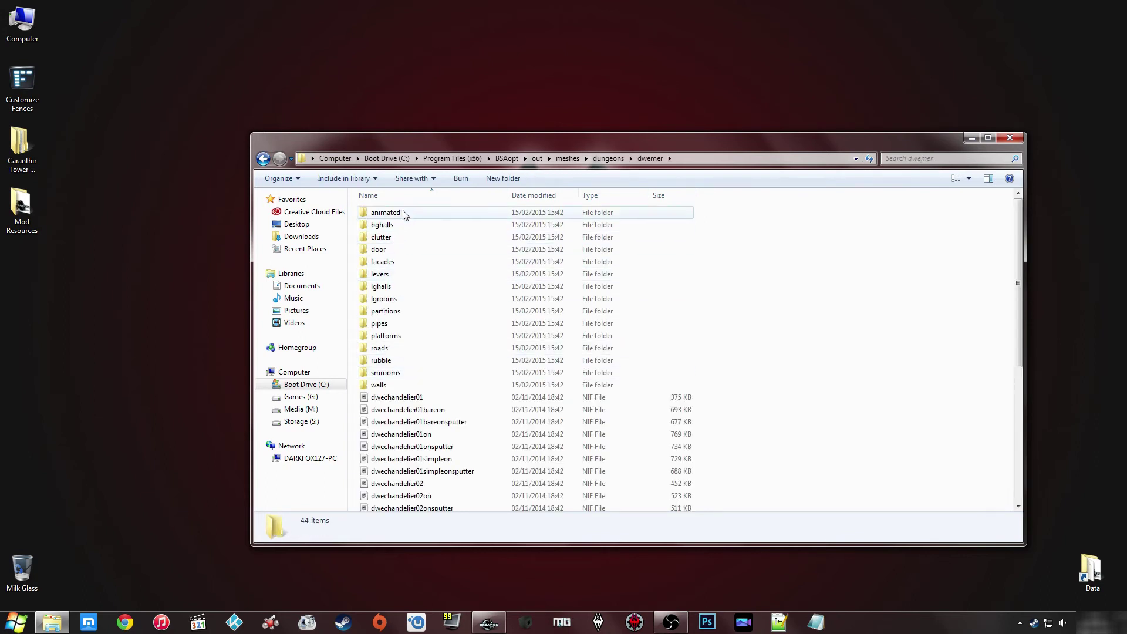
pyautogui.doubleClick(397, 263)
# View the dwefacadebridgeparcor01 mesh in NifSkope from another angle and close it
pyautogui.click(411, 372)
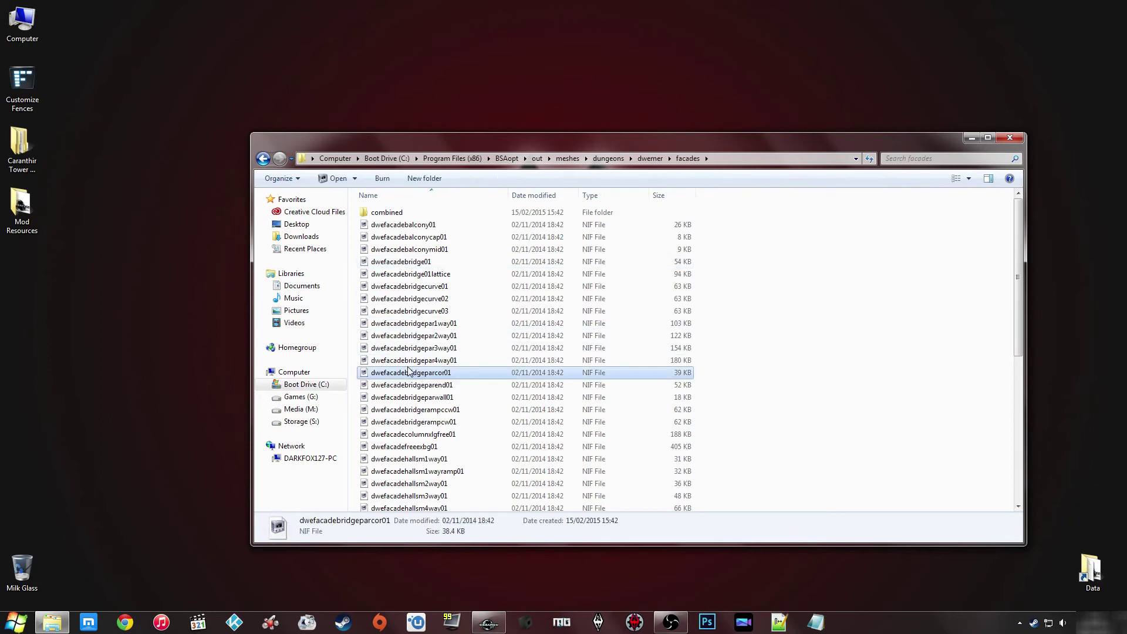
pyautogui.moveTo(918, 298); pyautogui.dragTo(1027, 147)
pyautogui.click(1109, 7)
# Open the dwefacadebridgepar1way01 mesh in NifSkope, inspect it from above at an angle, and close it
pyautogui.doubleClick(373, 323)
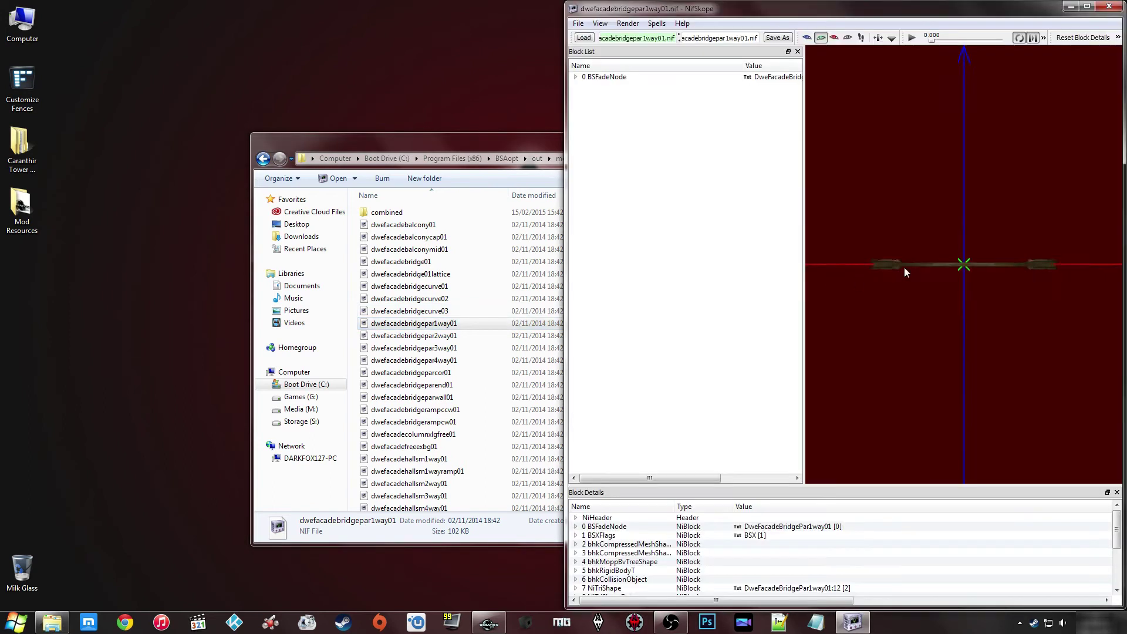
pyautogui.moveTo(905, 267); pyautogui.dragTo(963, 176)
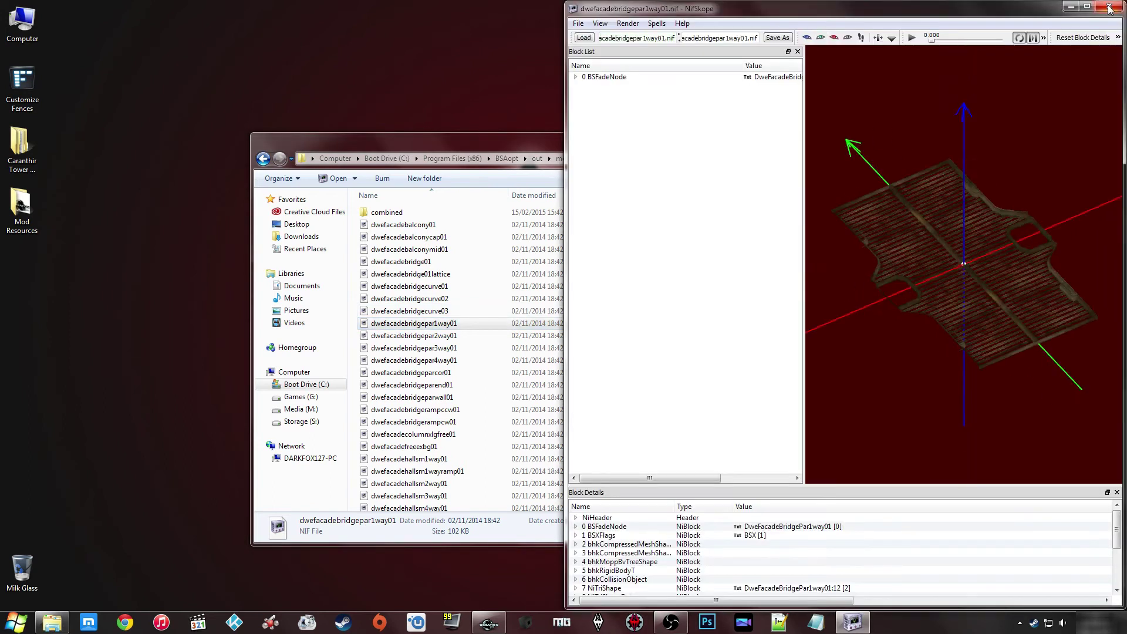
pyautogui.click(1110, 7)
# Open the dwefacadebridgecurve02 mesh in NifSkope, view it from another angle, and close it
pyautogui.click(427, 298)
pyautogui.doubleClick(428, 299)
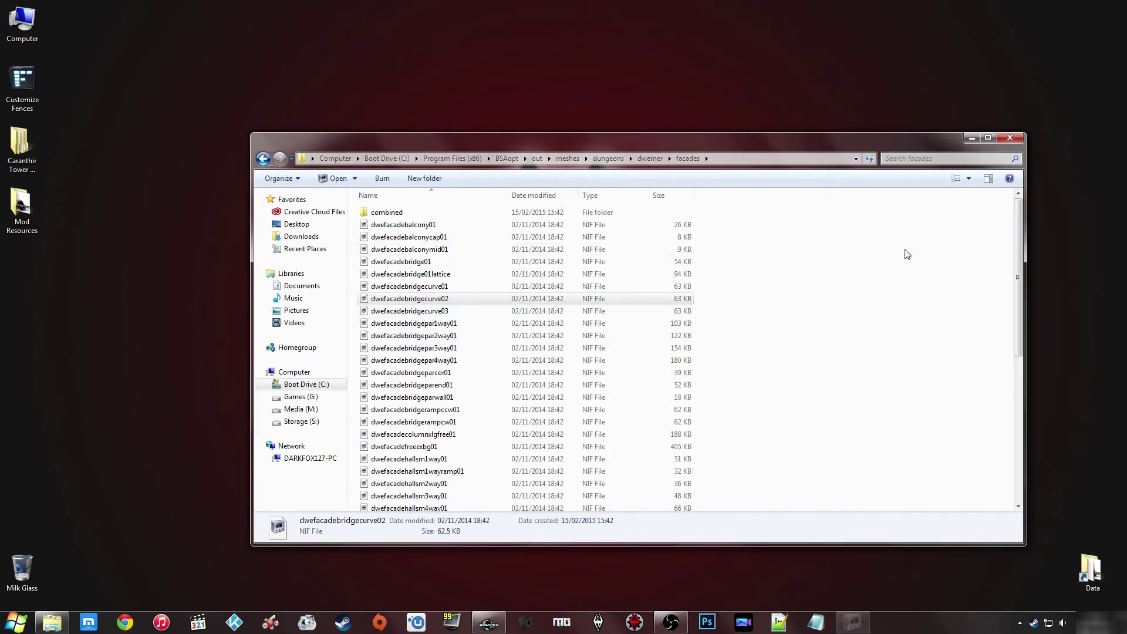
pyautogui.moveTo(935, 241); pyautogui.dragTo(979, 266)
pyautogui.click(1109, 6)
# Open the dwefacadetower02 mesh in NifSkope and select the carved band around the tower's middle
pyautogui.scroll(-3, 445, 264)
pyautogui.scroll(-5, 445, 264)
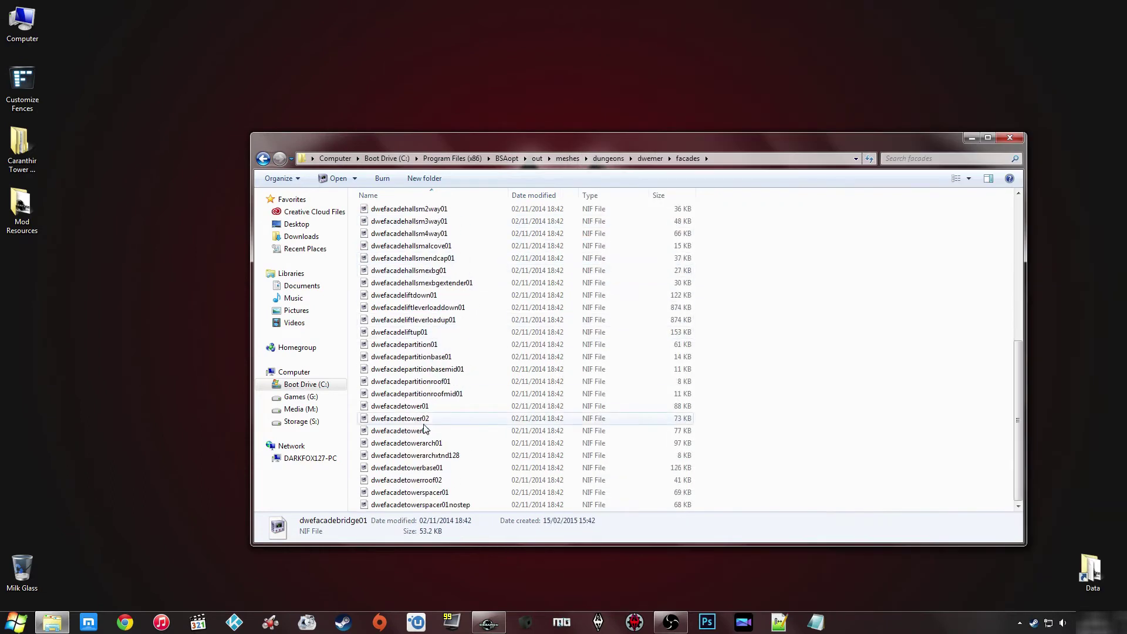
pyautogui.click(470, 418)
pyautogui.scroll(5, 918, 255)
pyautogui.moveTo(918, 255); pyautogui.dragTo(951, 252)
pyautogui.click(1057, 189)
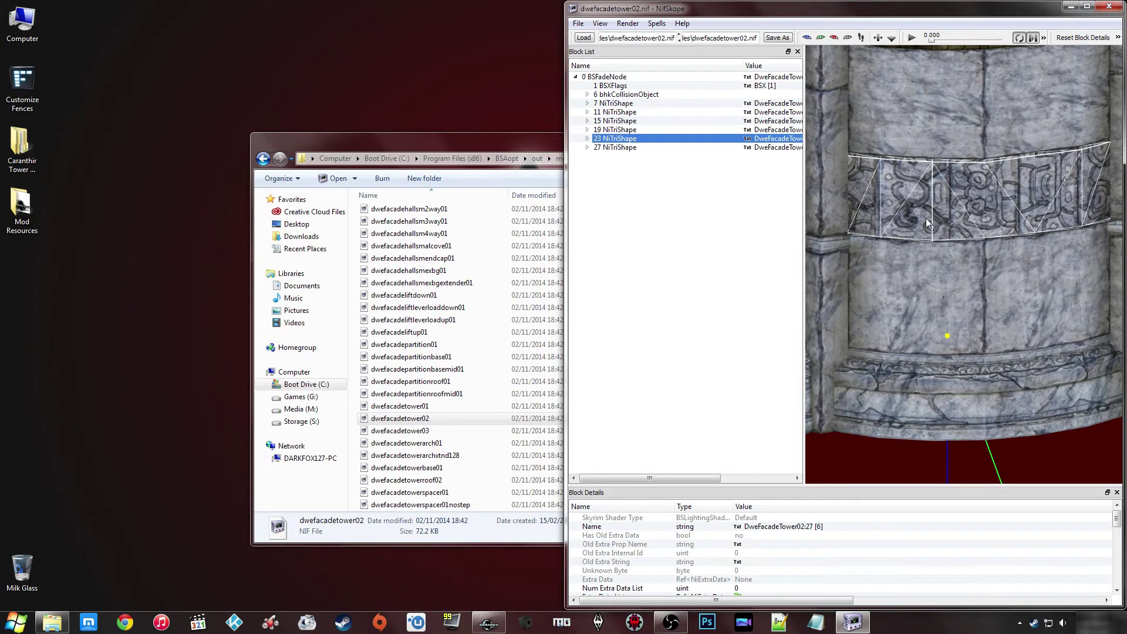
pyautogui.moveTo(933, 197)
pyautogui.mouseDown()
pyautogui.moveTo(985, 195)
pyautogui.moveTo(927, 202)
pyautogui.mouseUp()
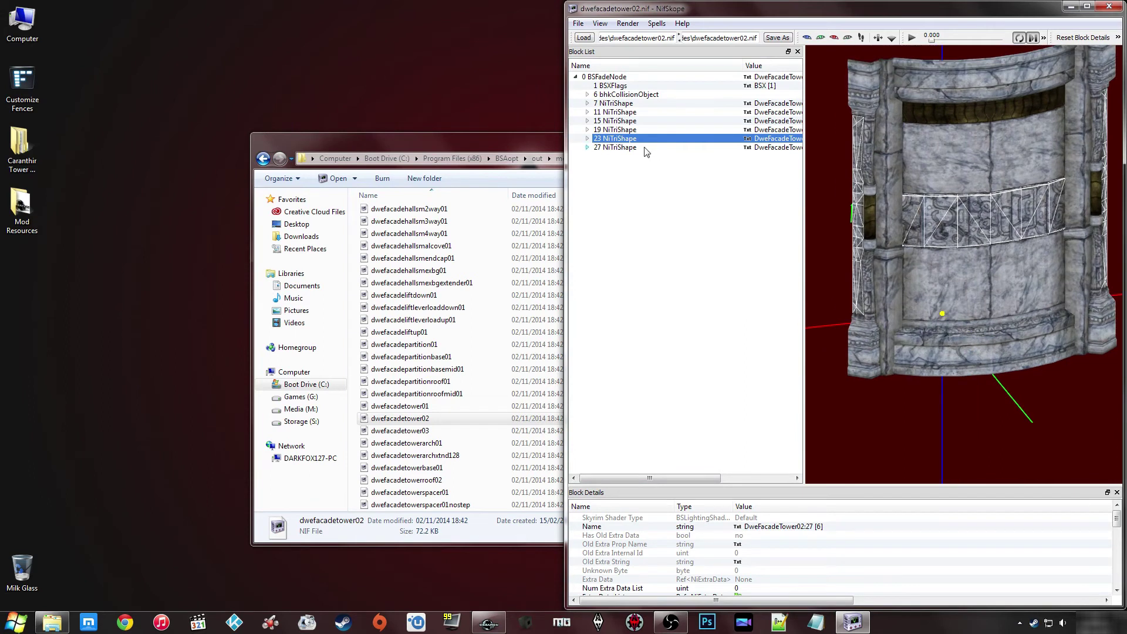
# Expand the carved band's NiTriShape down to its BSShaderTextureSet and list the texture paths it uses
pyautogui.click(587, 139)
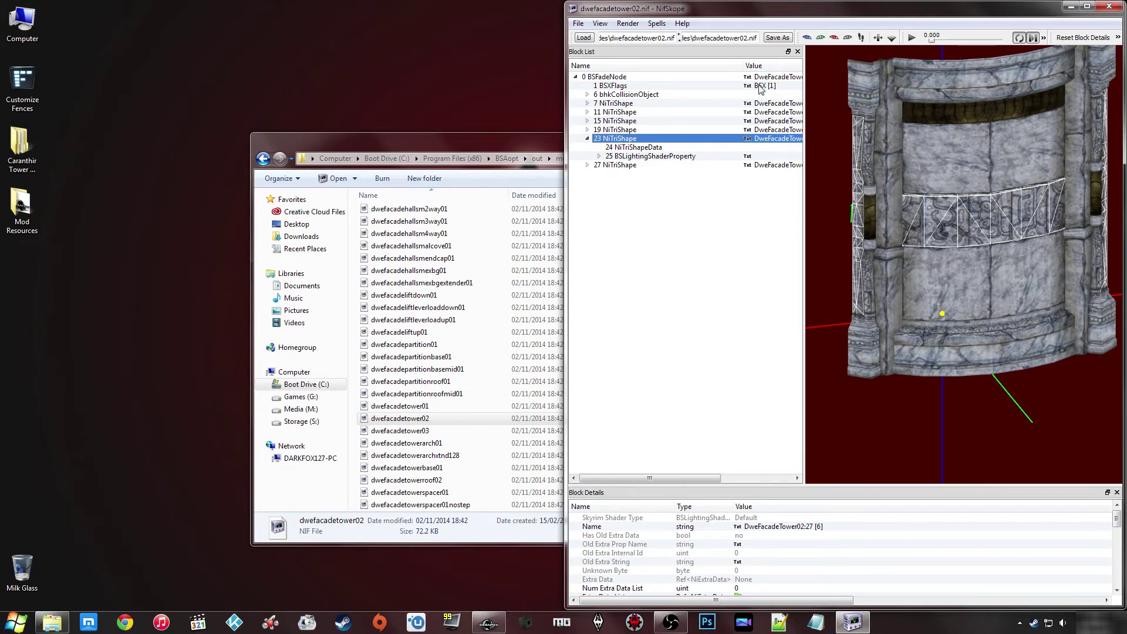
pyautogui.moveTo(760, 88)
pyautogui.moveTo(899, 240); pyautogui.dragTo(971, 210)
pyautogui.click(618, 156)
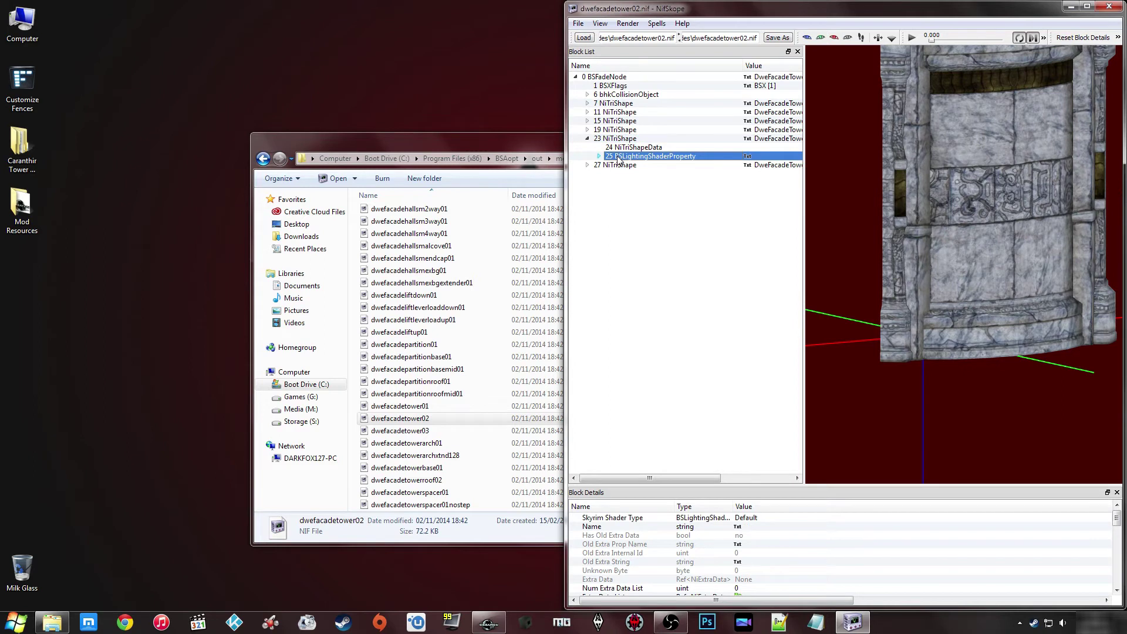
pyautogui.click(617, 139)
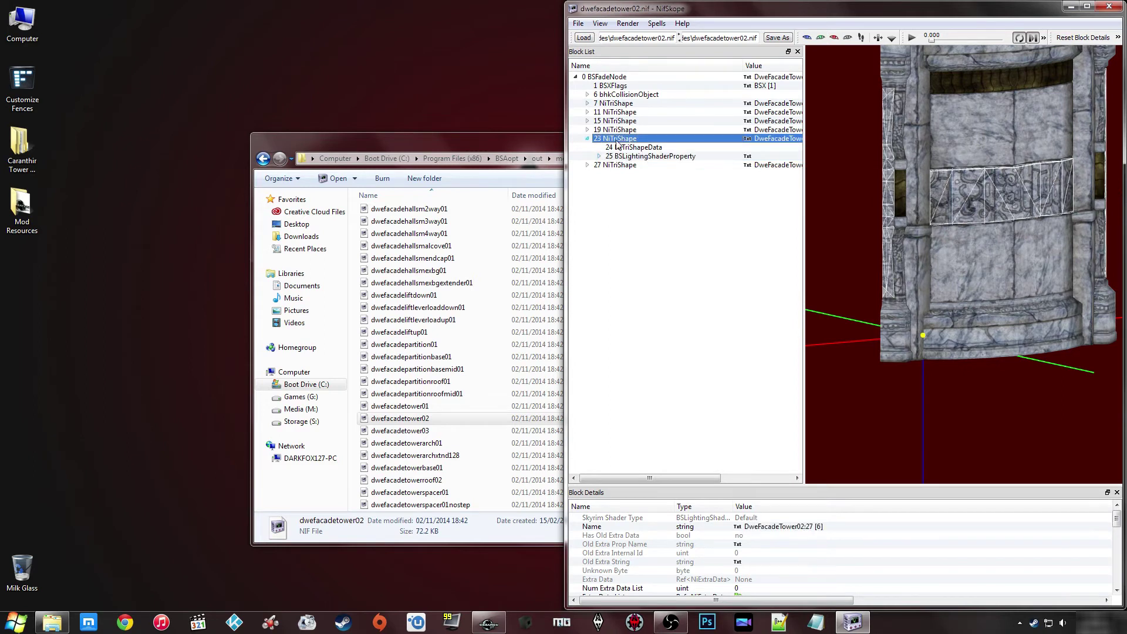
pyautogui.moveTo(976, 196); pyautogui.dragTo(1013, 200)
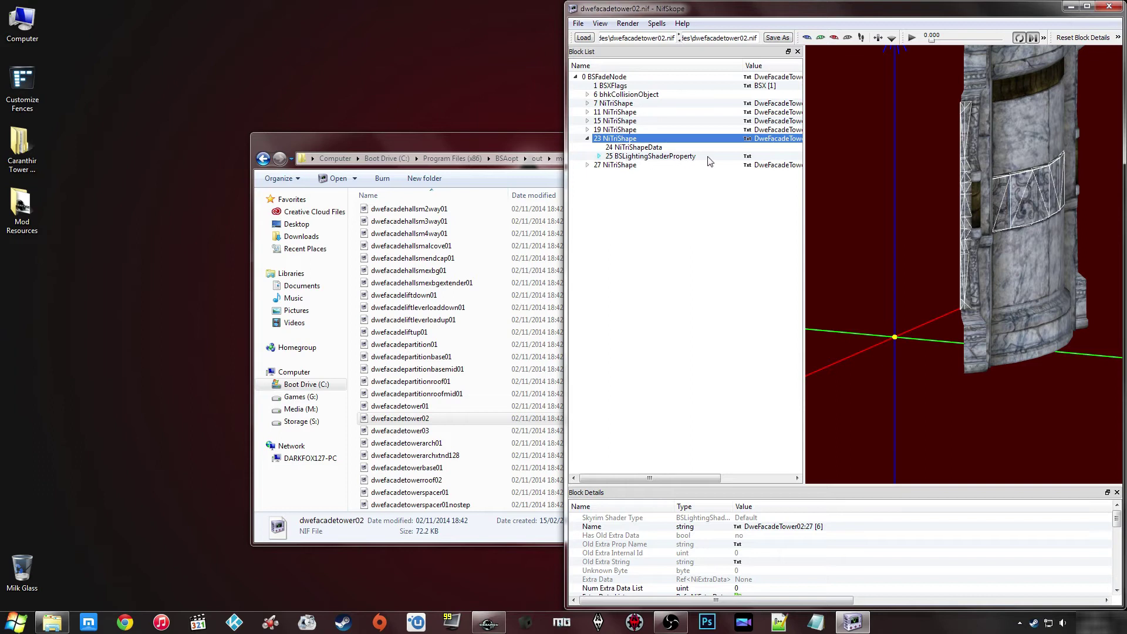
pyautogui.click(599, 156)
pyautogui.click(635, 166)
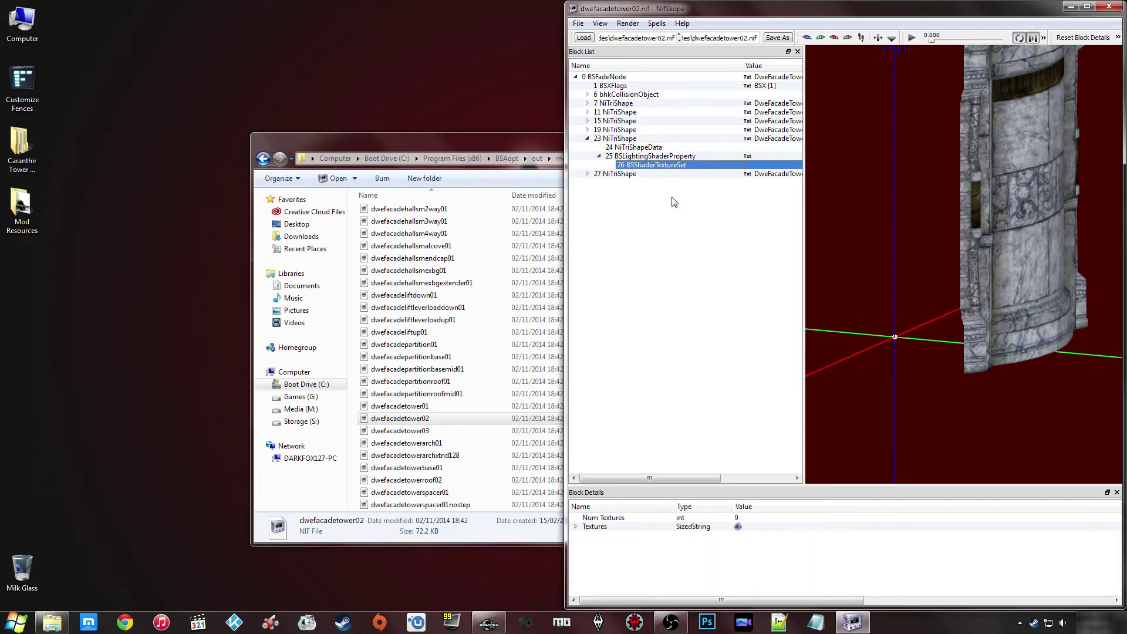
pyautogui.click(575, 527)
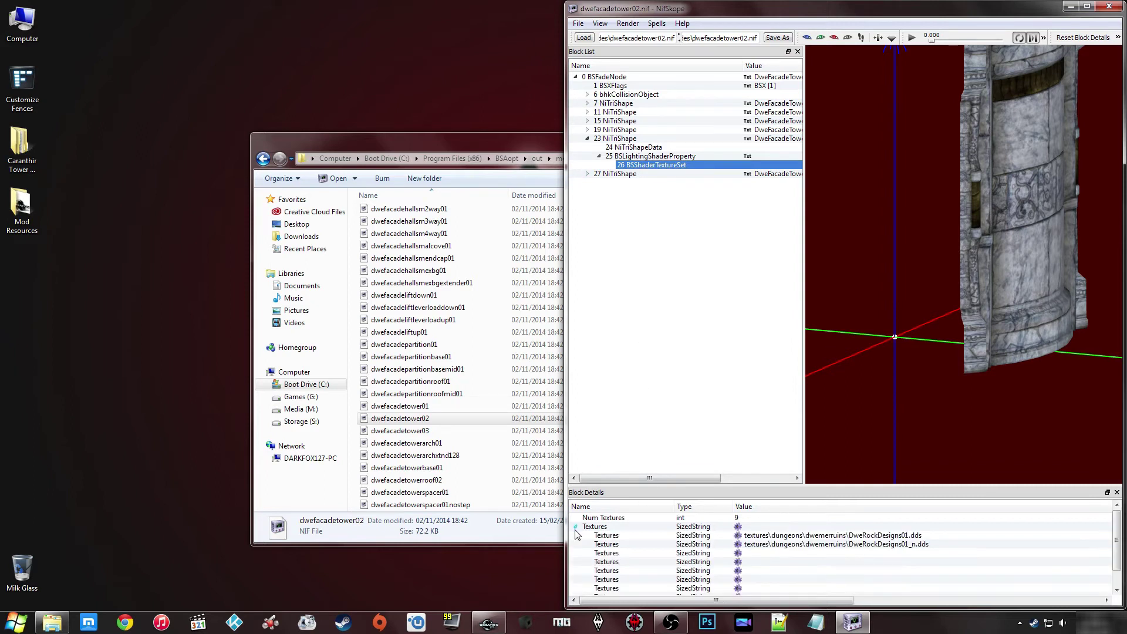
# Copy the diffuse texture path textures\dungeons\dwemerruins\DweRockDesigns01.dds from the texture set
pyautogui.click(760, 539)
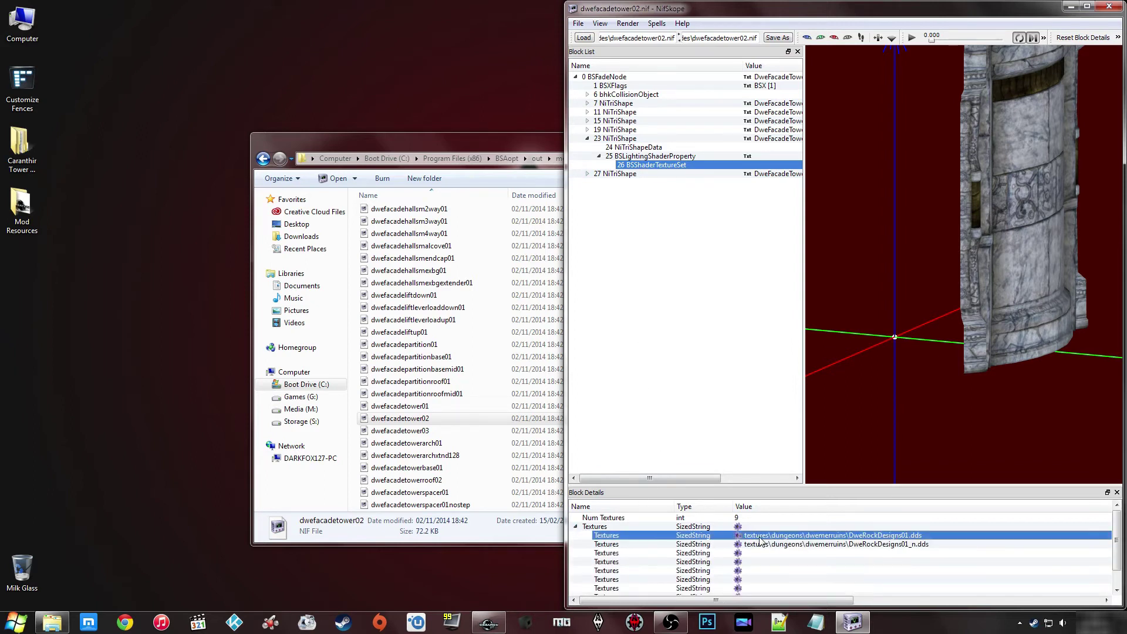
pyautogui.click(775, 544)
pyautogui.click(796, 538)
pyautogui.click(789, 548)
pyautogui.click(754, 535)
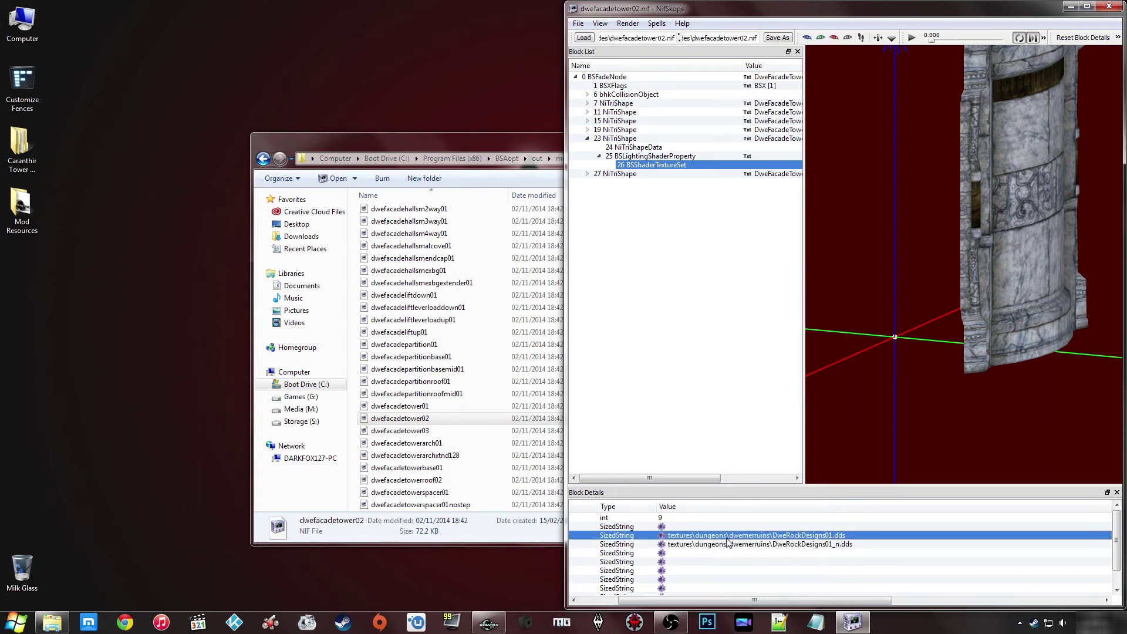
pyautogui.doubleClick(727, 537)
pyautogui.rightClick(728, 538)
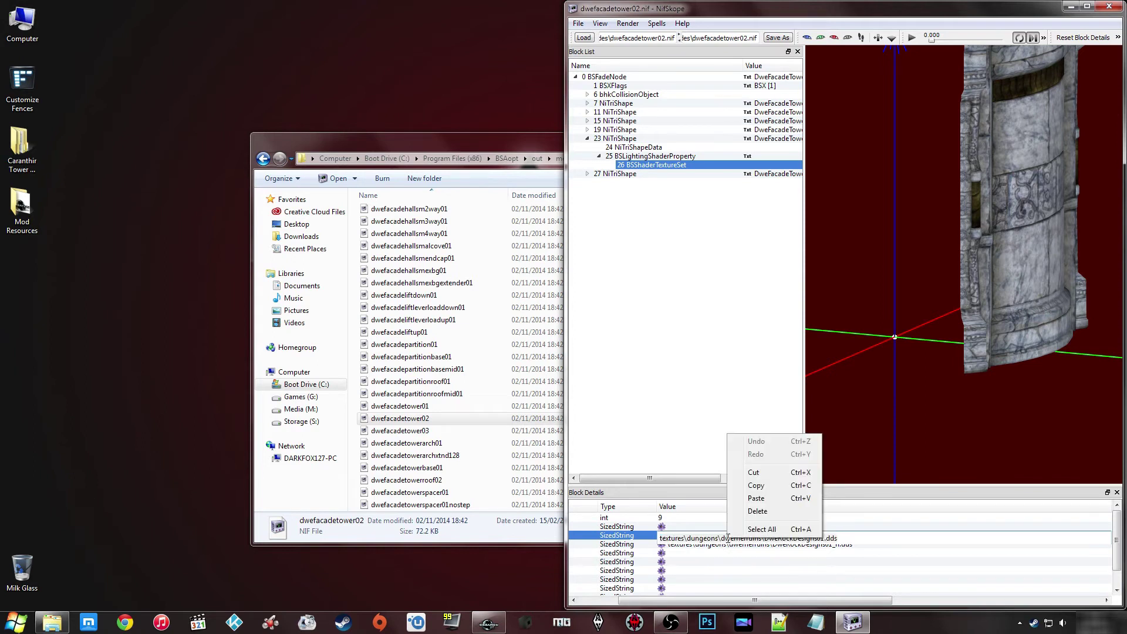
pyautogui.click(782, 491)
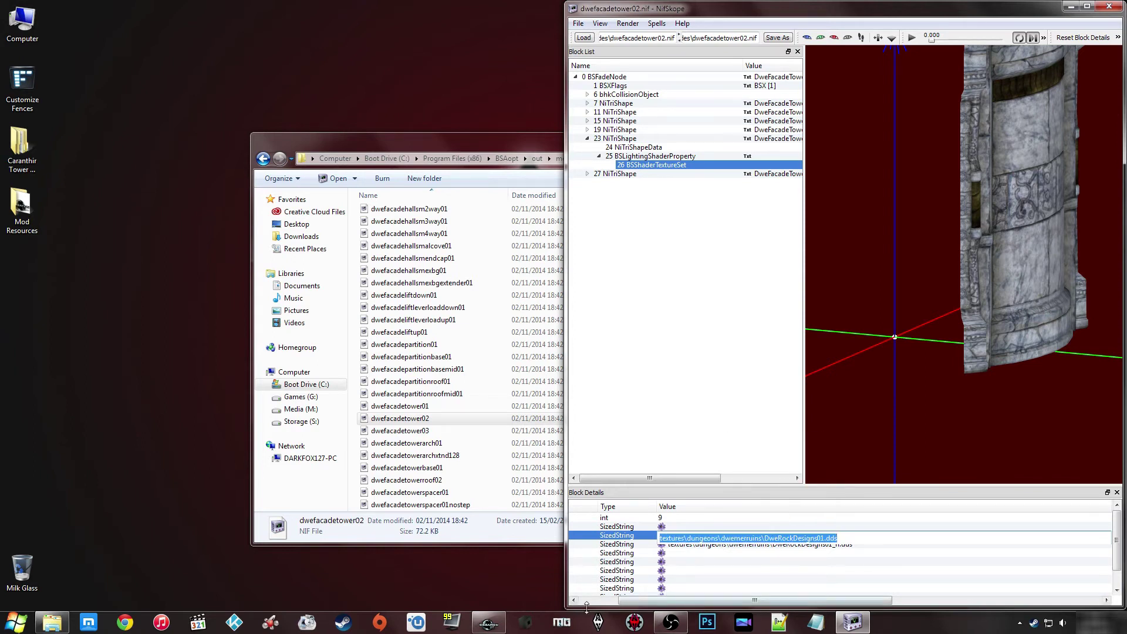
# Switch to the Creation Kit and assign textures\dungeons\dwemerruins\DweRockDesigns01.dds, resolved from the Skyrim Data folder, as CT_Dwe_Design's Diffuse map
pyautogui.click(488, 622)
pyautogui.click(505, 155)
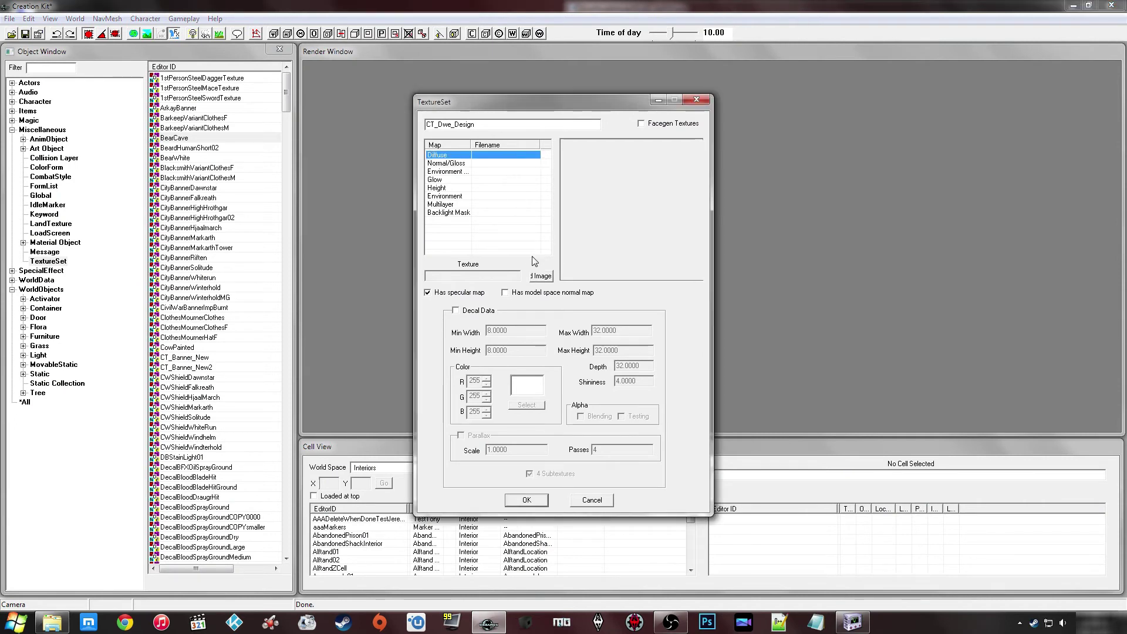
pyautogui.click(542, 276)
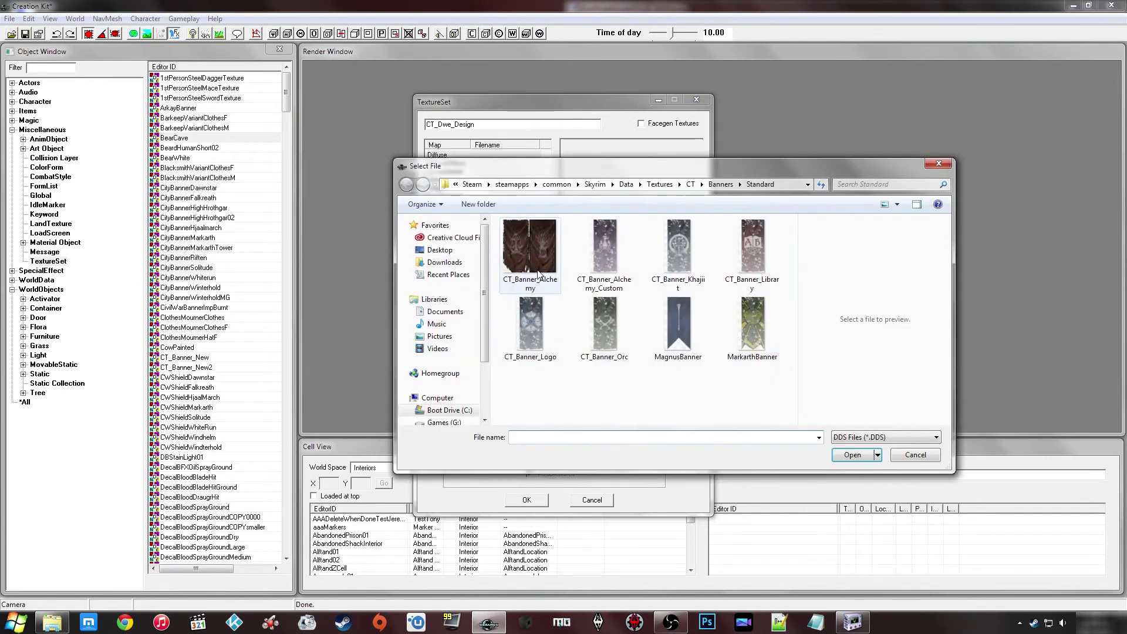
pyautogui.moveTo(726, 171); pyautogui.dragTo(705, 192)
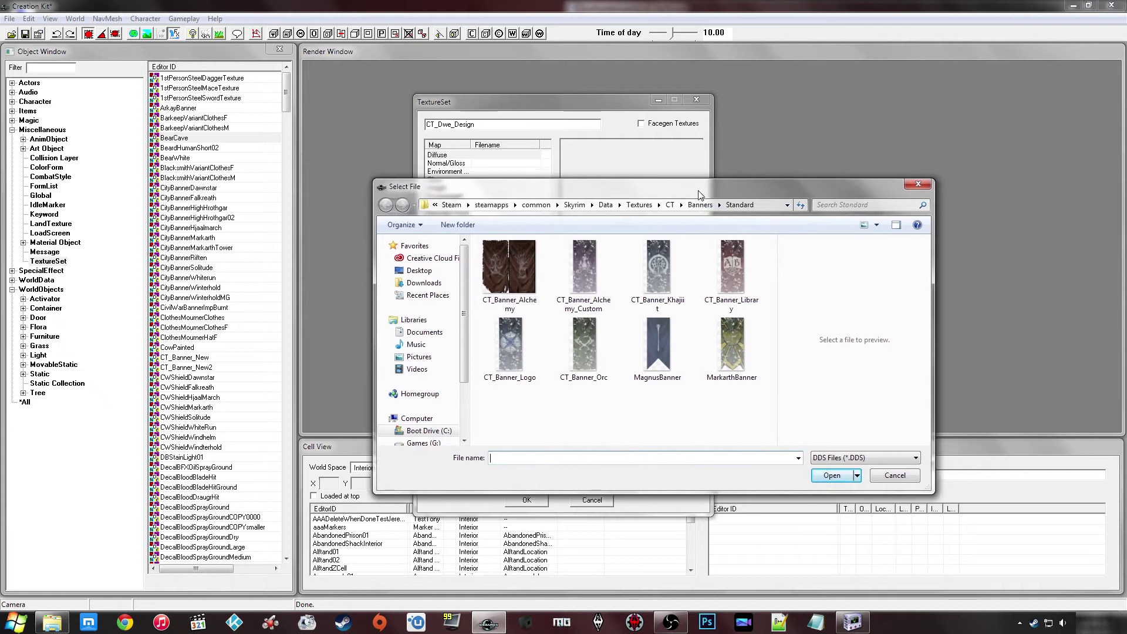
pyautogui.click(610, 206)
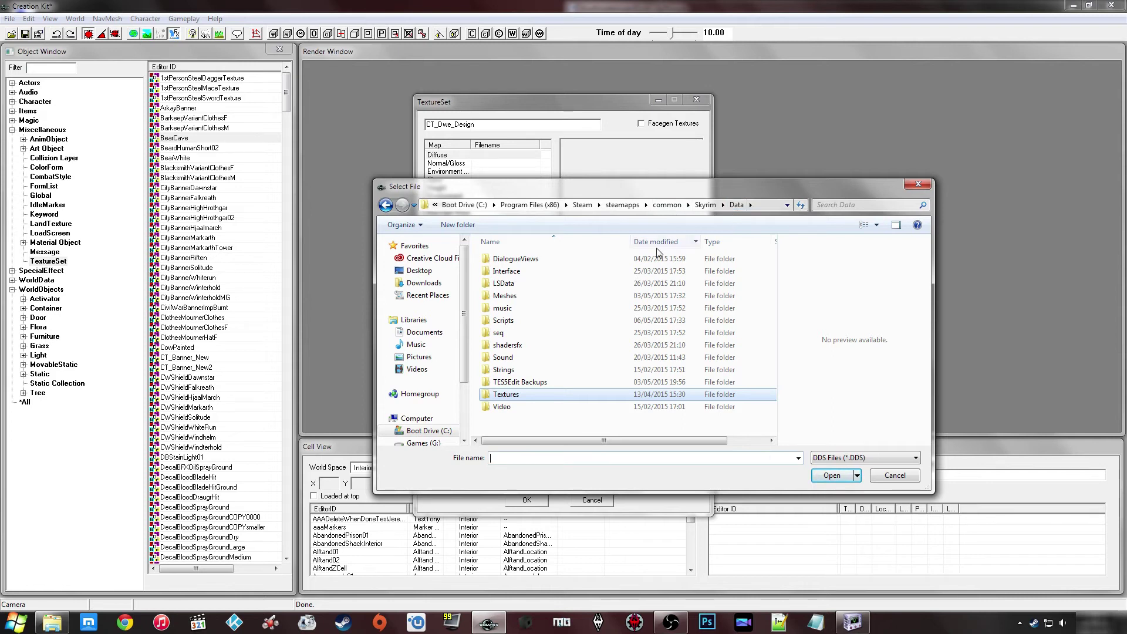
pyautogui.rightClick(514, 461)
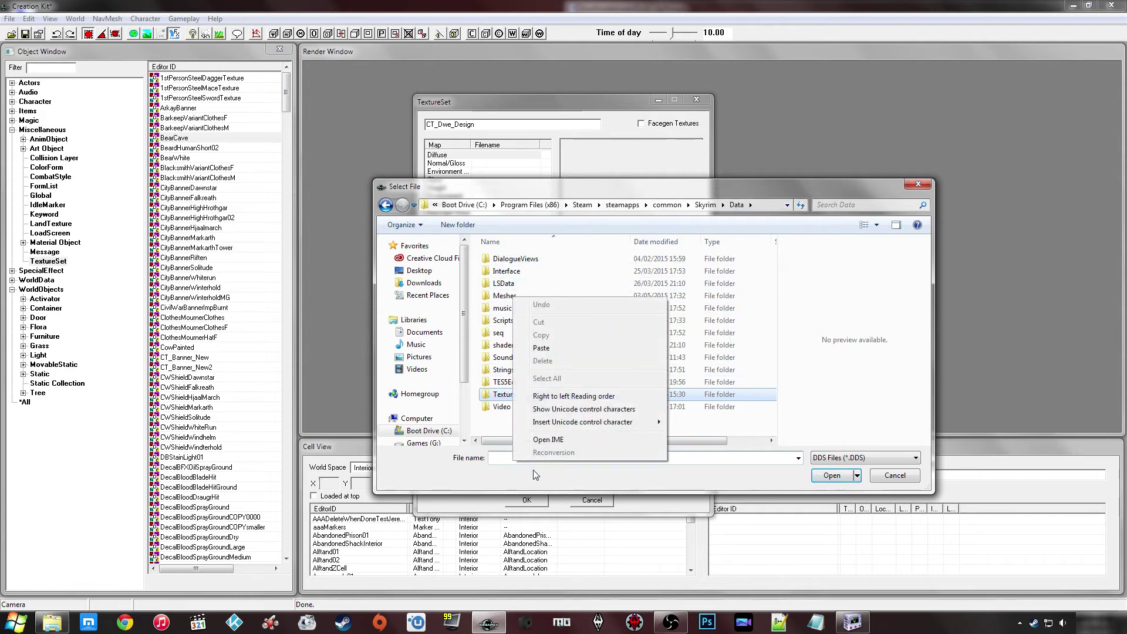
pyautogui.click(562, 352)
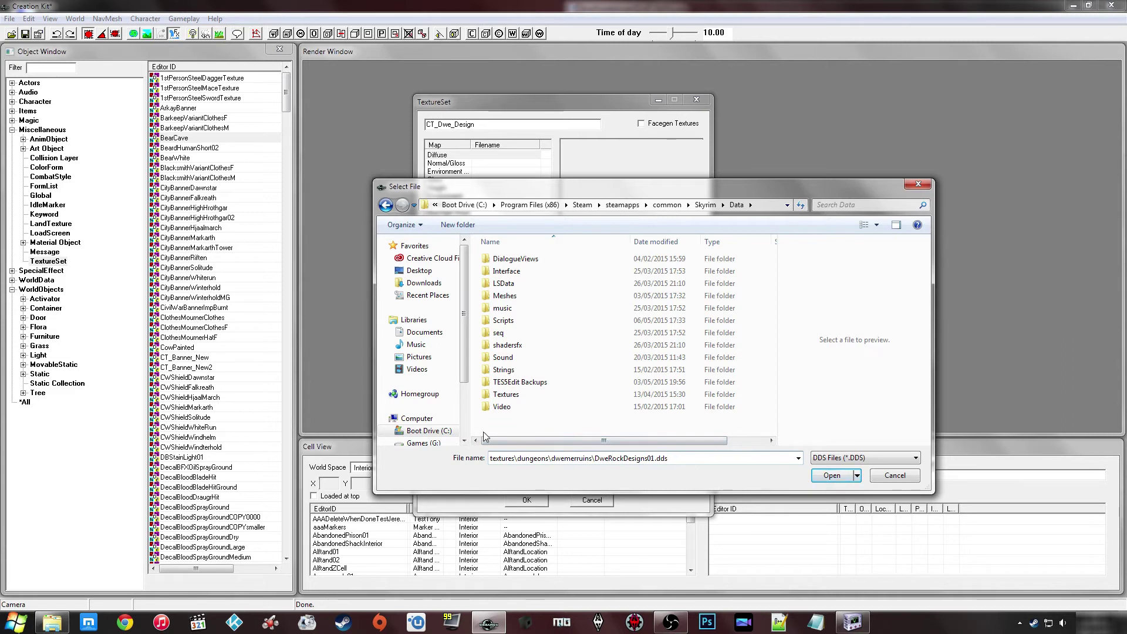
pyautogui.click(825, 477)
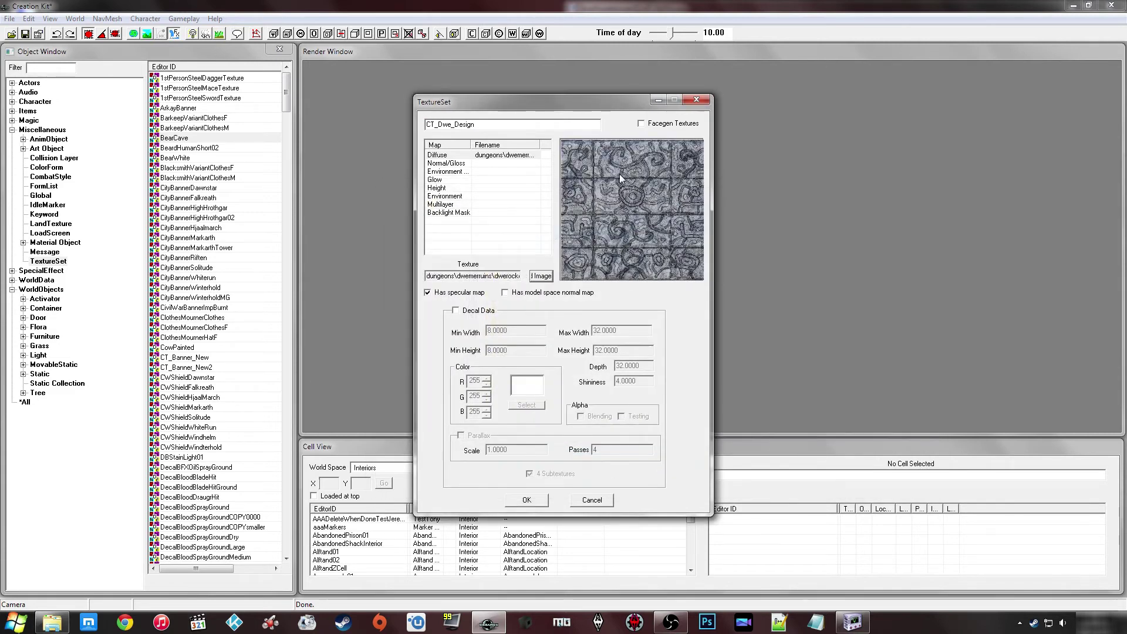
pyautogui.click(524, 164)
pyautogui.click(539, 276)
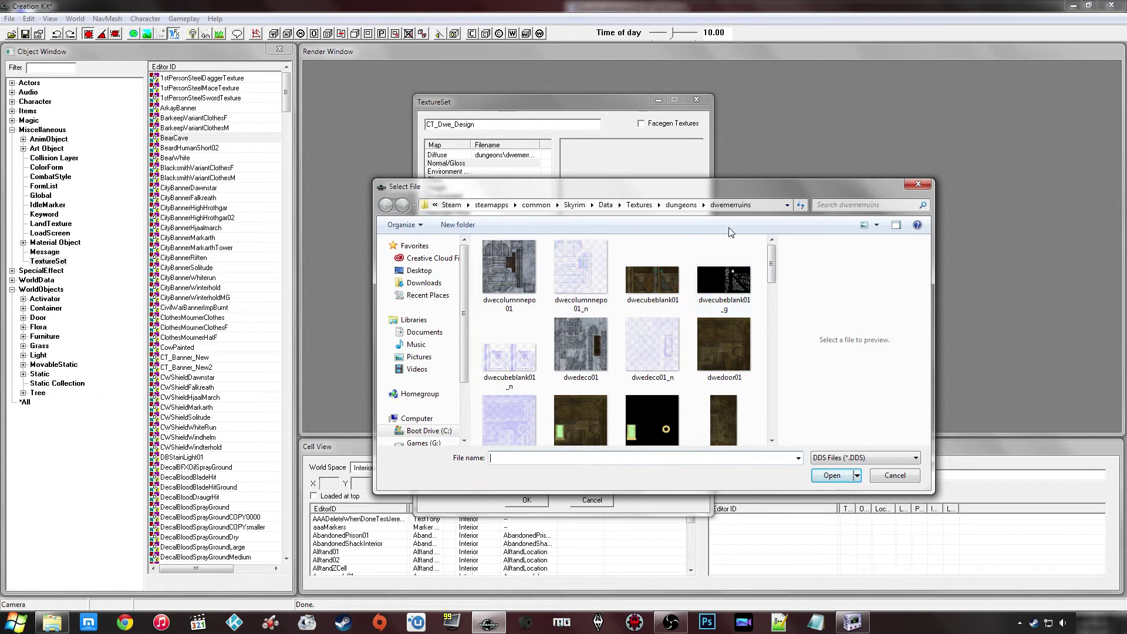
pyautogui.click(605, 205)
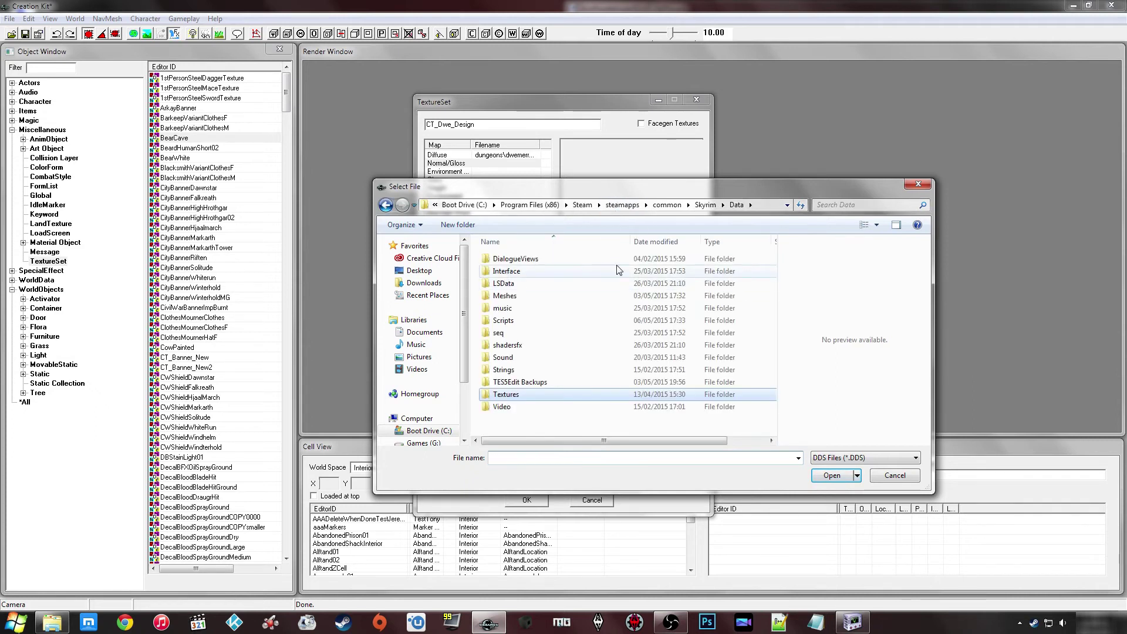
pyautogui.doubleClick(515, 395)
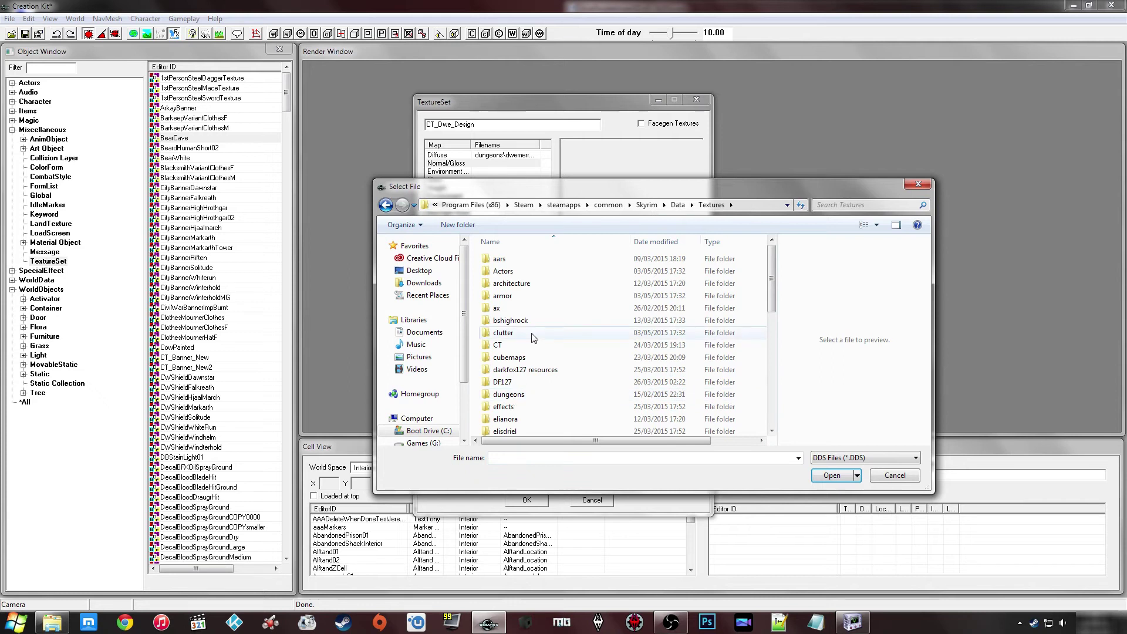
pyautogui.click(533, 337)
pyautogui.scroll(-10, 533, 338)
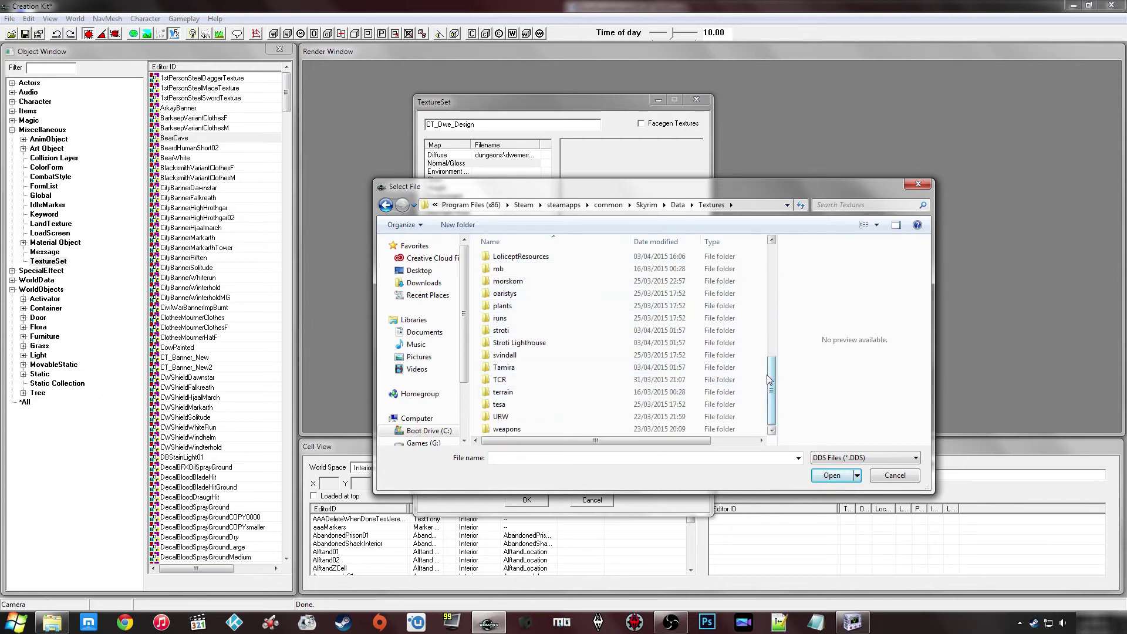
pyautogui.click(579, 355)
pyautogui.click(882, 475)
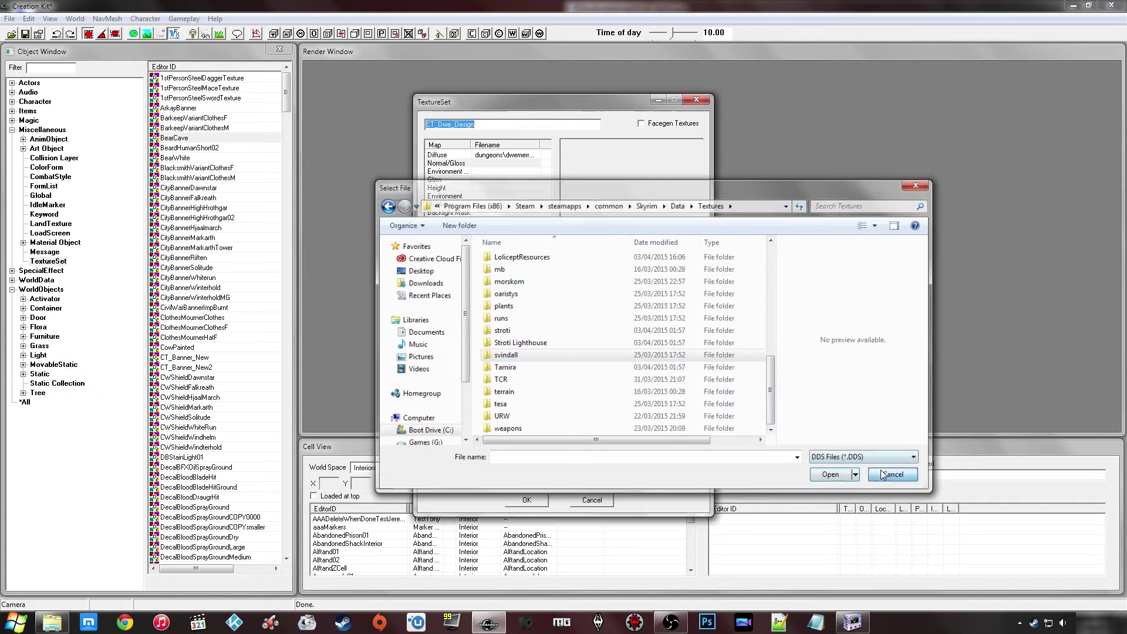
# Switch to NifSkope and copy the normal map path textures\dungeons\dwemerruins\DweRockDesigns01_n.dds from the texture set
pyautogui.click(853, 623)
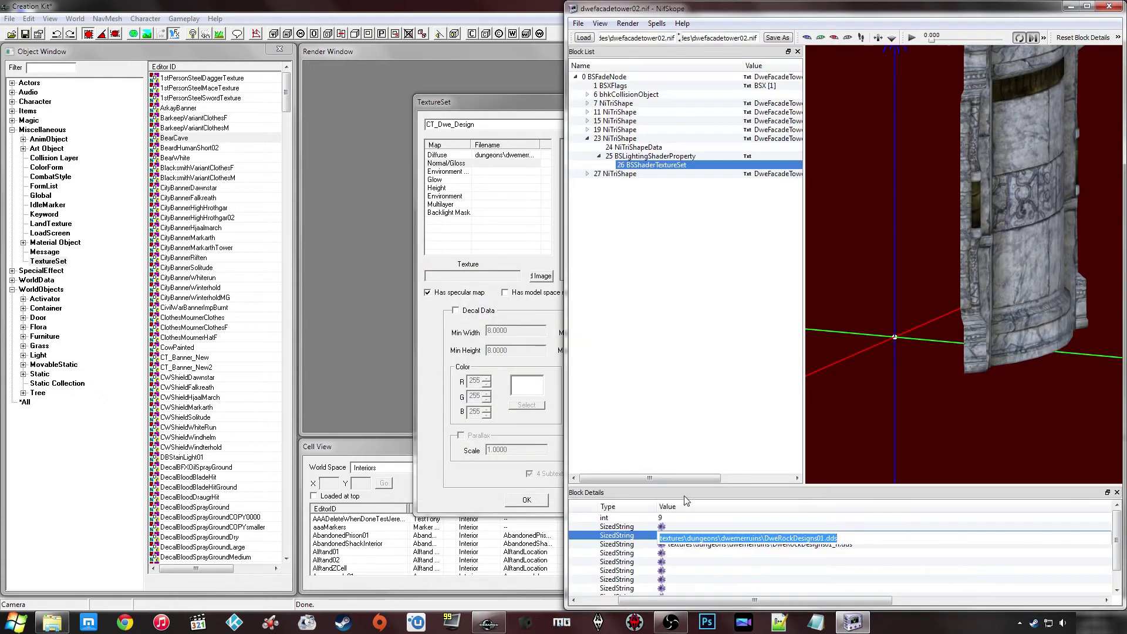
pyautogui.click(695, 555)
pyautogui.doubleClick(697, 545)
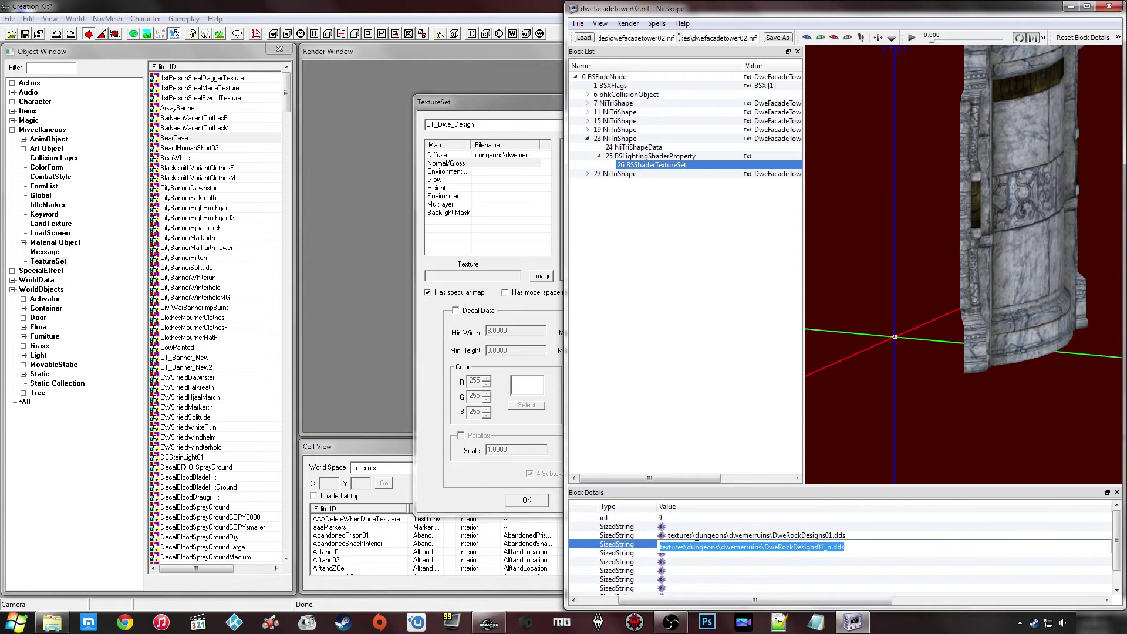
pyautogui.rightClick(697, 547)
pyautogui.click(731, 493)
# Back in the Creation Kit, assign textures\dungeons\dwemerruins\DweRockDesigns01_n.dds, resolved from the Data folder, as CT_Dwe_Design's Normal/Gloss map
pyautogui.click(513, 196)
pyautogui.click(491, 165)
pyautogui.click(541, 276)
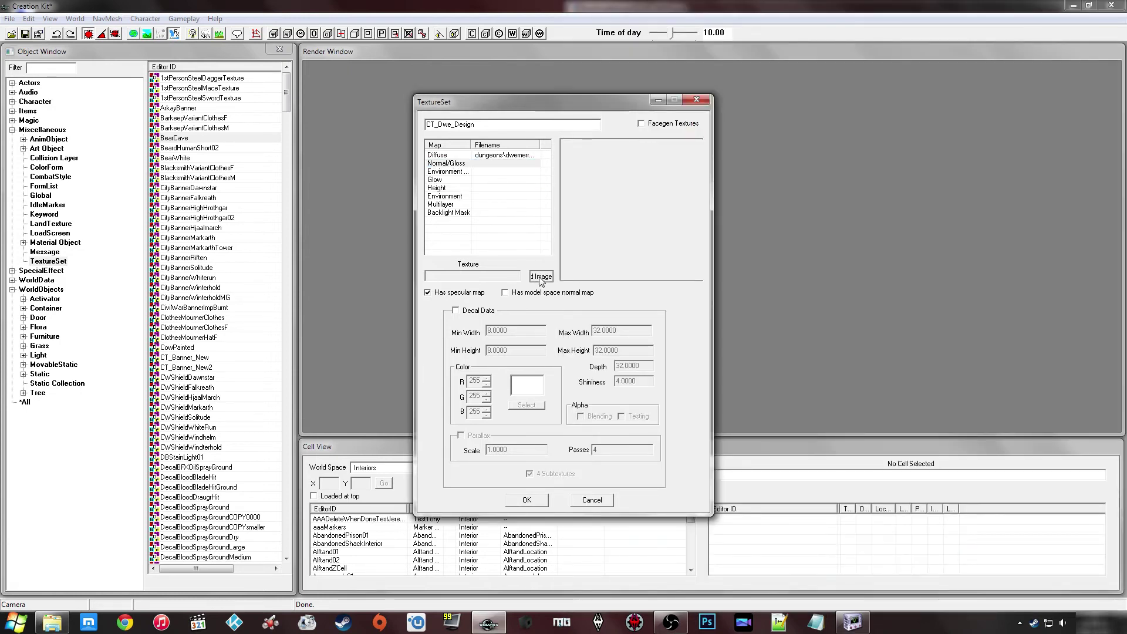
pyautogui.click(605, 207)
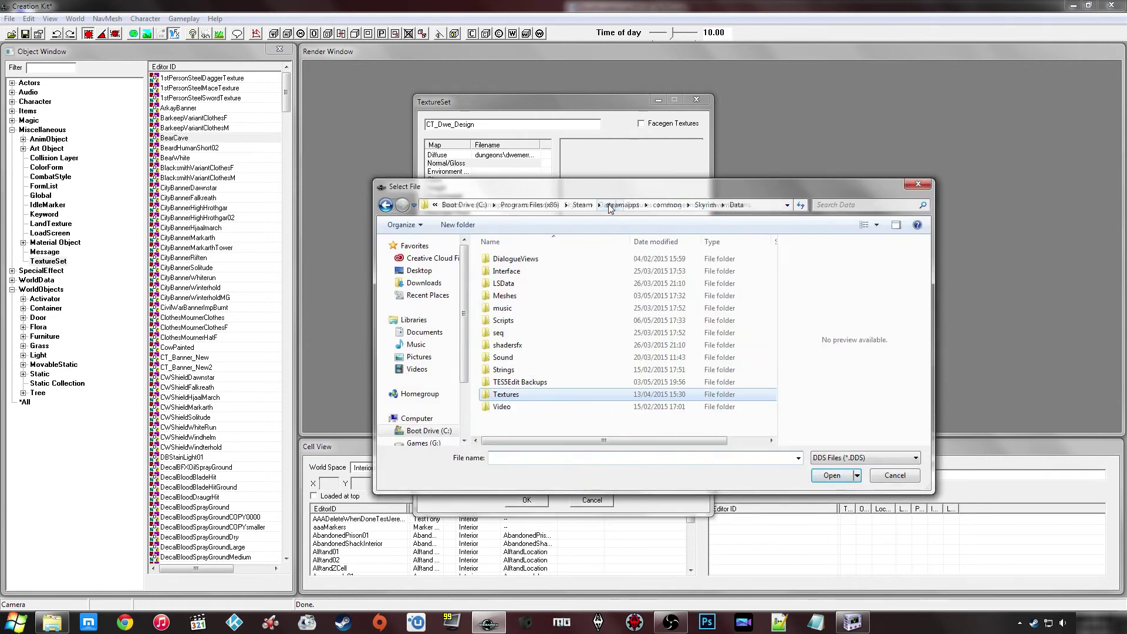
pyautogui.rightClick(513, 458)
pyautogui.click(557, 347)
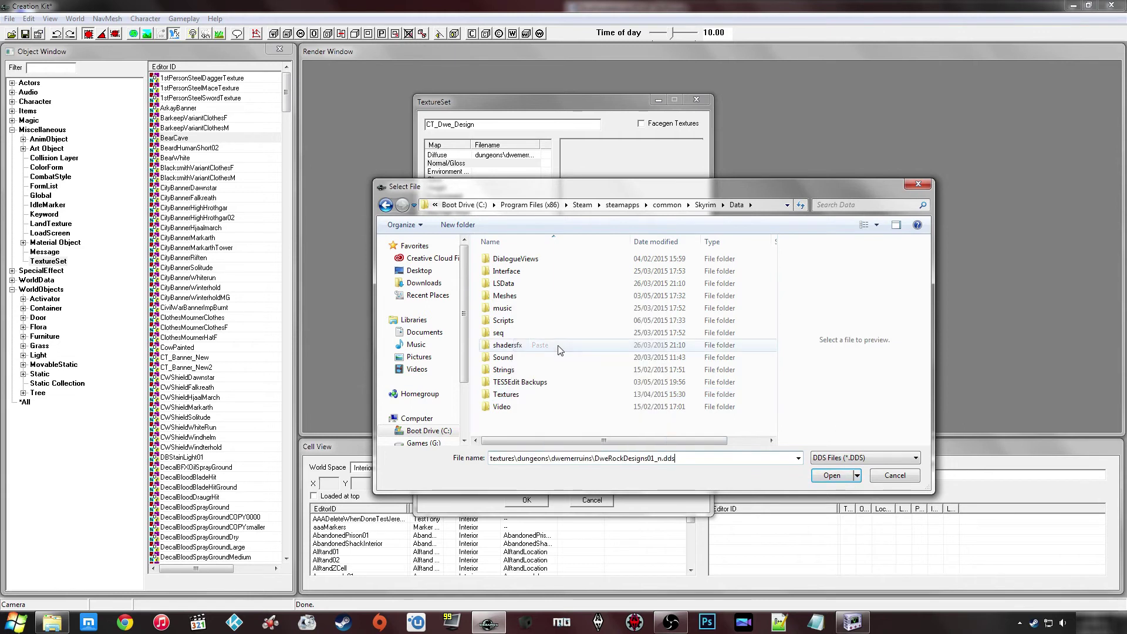
pyautogui.click(829, 475)
# Review each map slot of CT_Dwe_Design from Diffuse to Backlight Mask, widening the Map column to read the full slot names
pyautogui.click(520, 155)
pyautogui.click(510, 164)
pyautogui.click(498, 171)
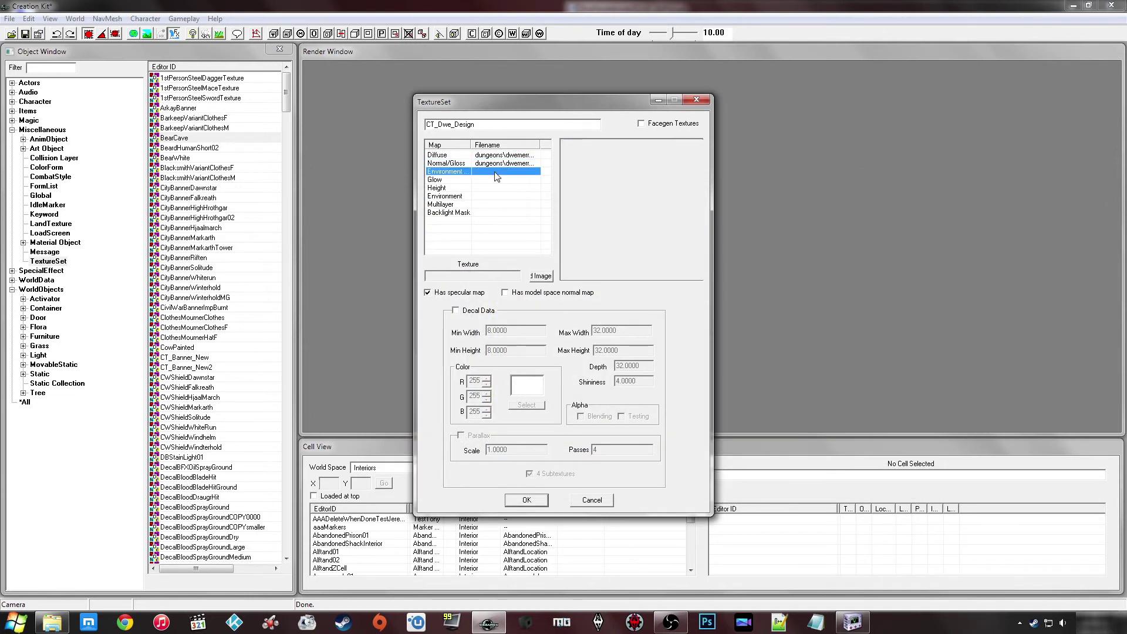
pyautogui.moveTo(472, 142); pyautogui.dragTo(497, 144)
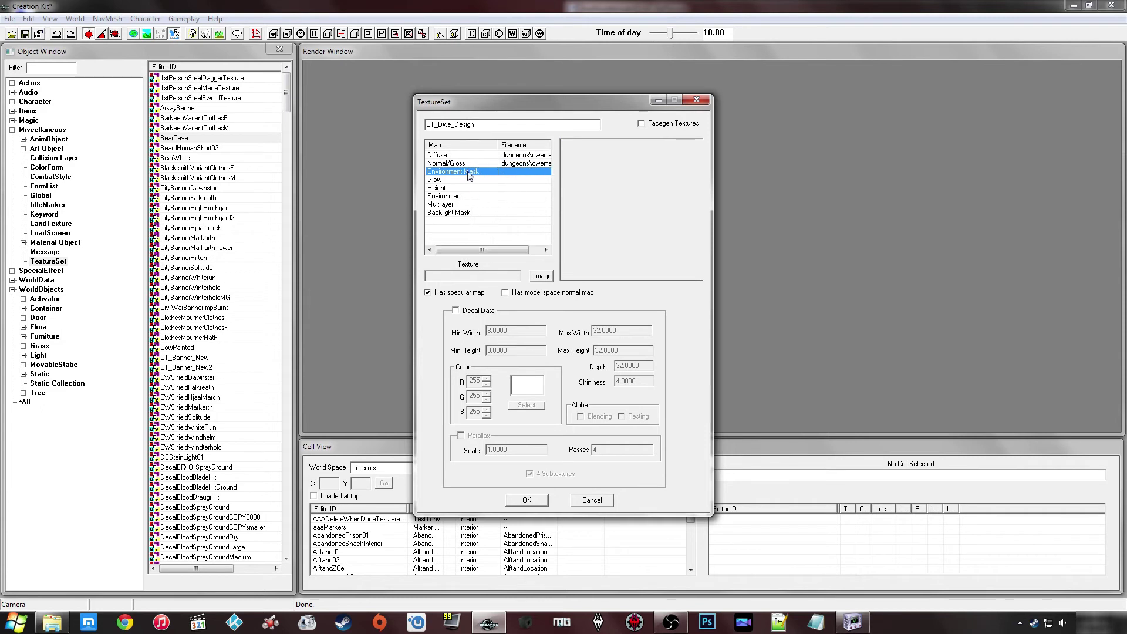
pyautogui.click(456, 180)
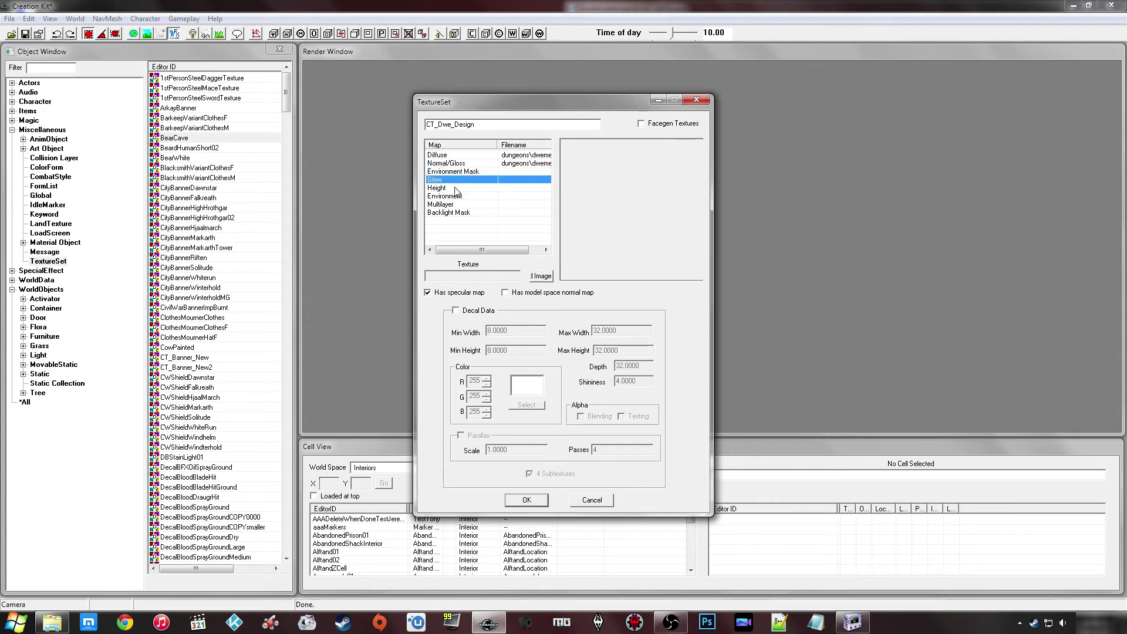
pyautogui.click(457, 188)
pyautogui.click(465, 196)
pyautogui.click(467, 204)
pyautogui.click(470, 213)
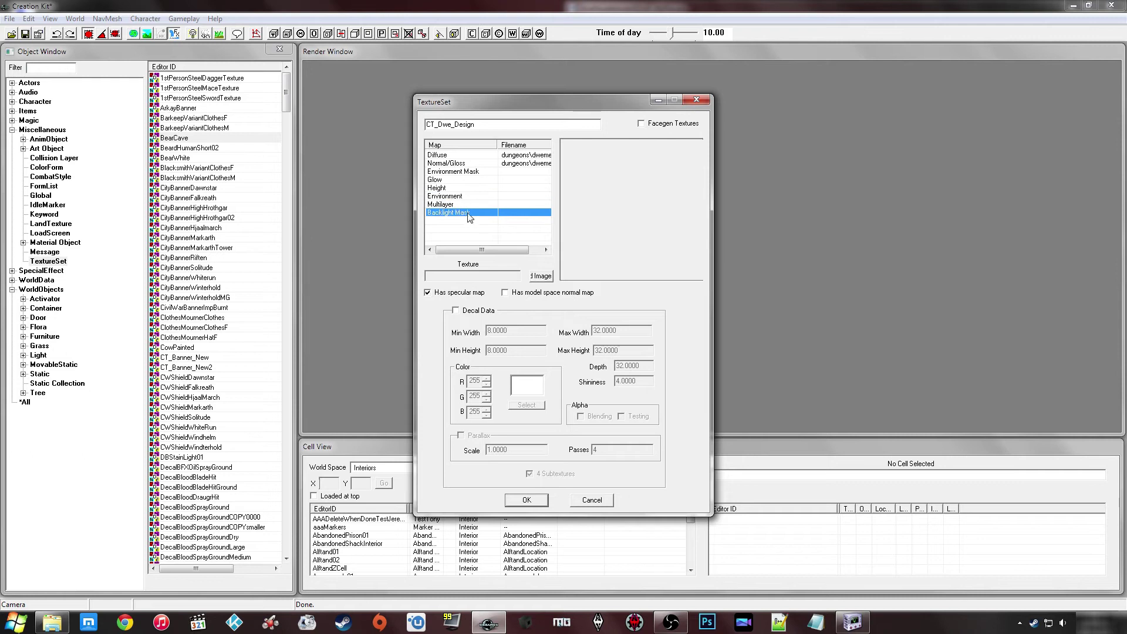
# Review the Diffuse texture preview of CT_Dwe_Design and check its other map slots
pyautogui.click(524, 165)
pyautogui.click(526, 155)
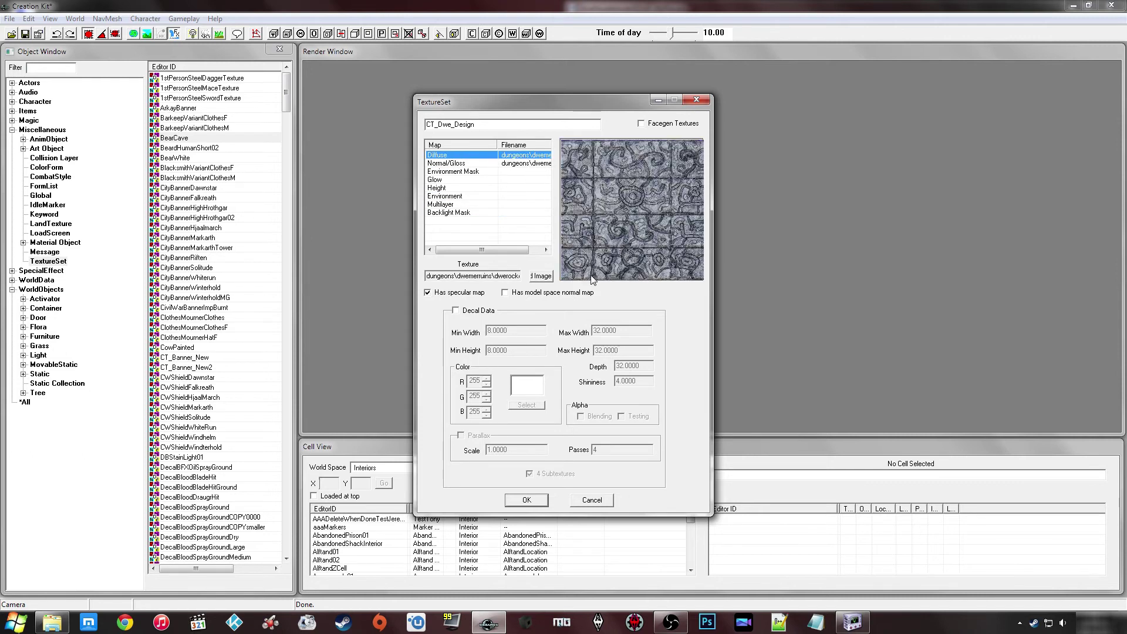
pyautogui.click(520, 171)
pyautogui.press('Down')
pyautogui.click(503, 189)
pyautogui.click(507, 128)
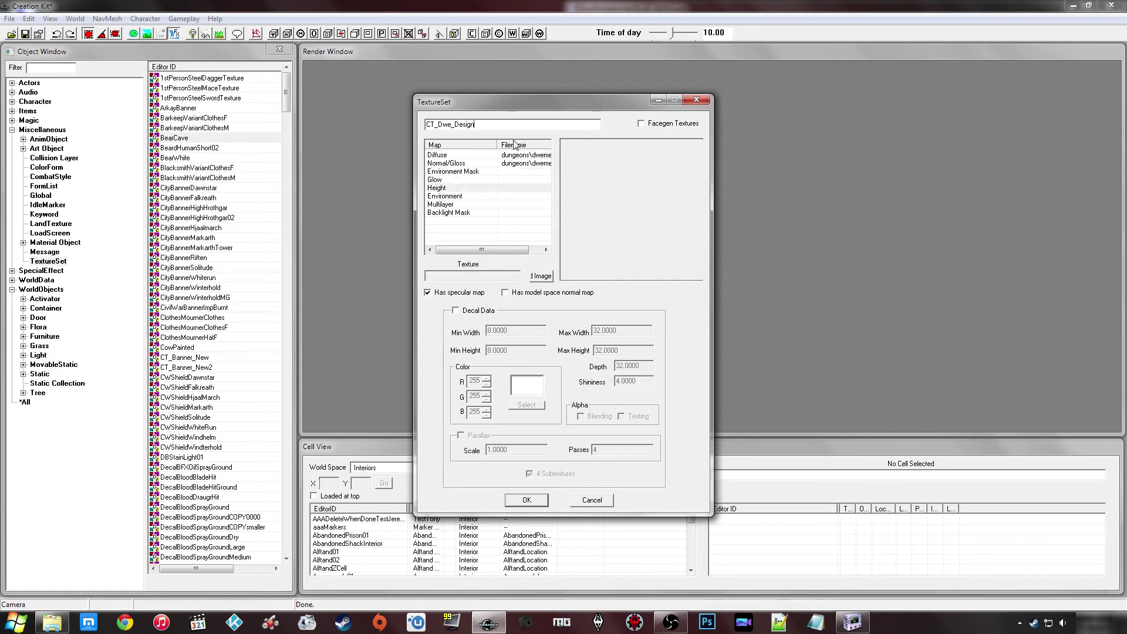
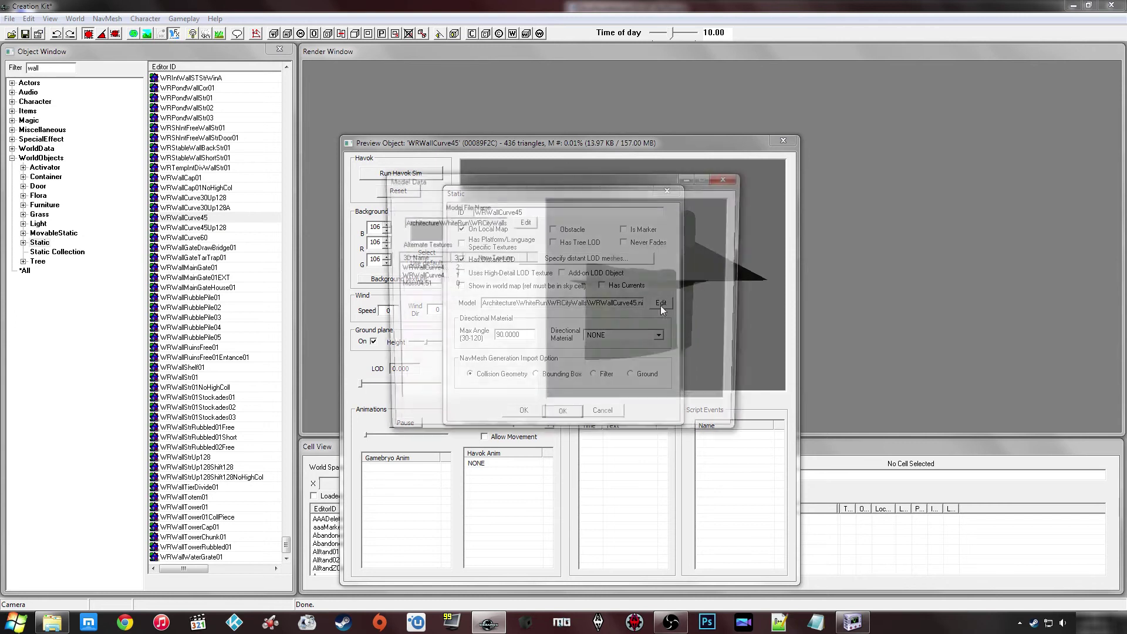
# Assign CityBannerFalkreath as the alternate texture of the WRWallCurve45 part with 3D index 2 and inspect the wall in the preview
pyautogui.click(482, 268)
pyautogui.click(481, 275)
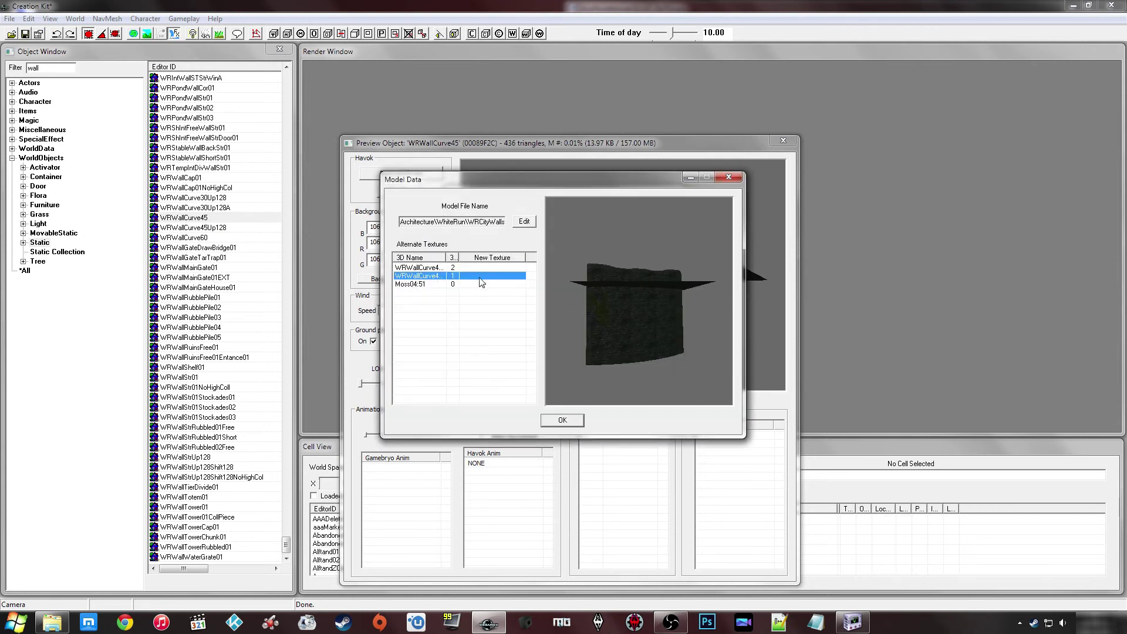
pyautogui.moveTo(596, 278)
pyautogui.mouseDown()
pyautogui.moveTo(649, 311)
pyautogui.moveTo(647, 284)
pyautogui.moveTo(600, 310)
pyautogui.moveTo(597, 263)
pyautogui.moveTo(622, 284)
pyautogui.moveTo(625, 318)
pyautogui.mouseUp()
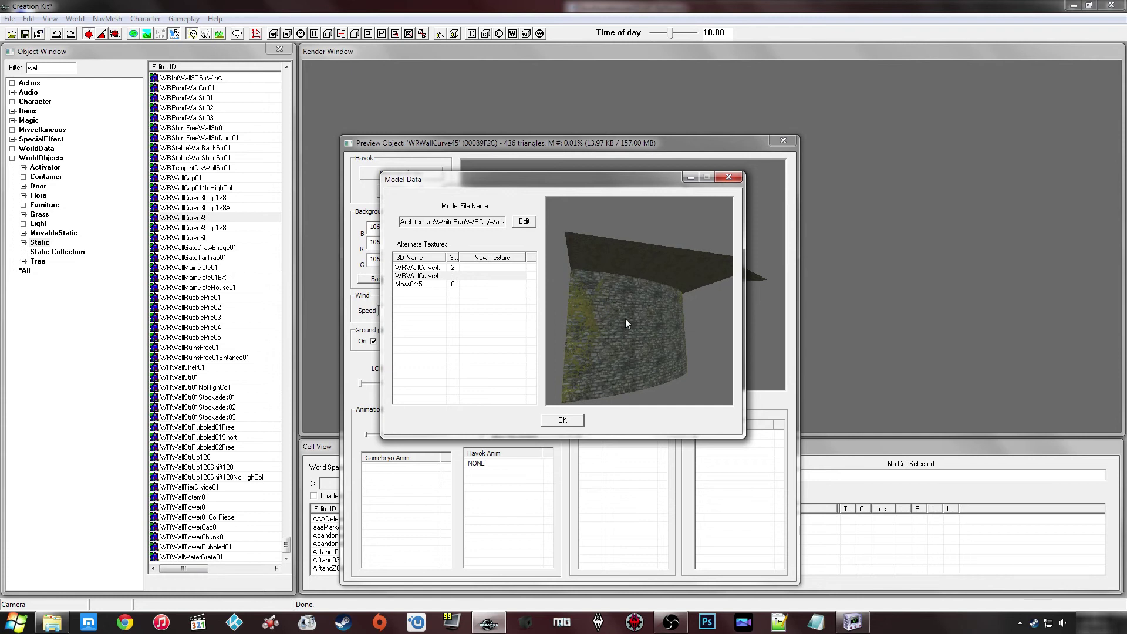
pyautogui.click(485, 268)
pyautogui.click(483, 268)
pyautogui.click(471, 276)
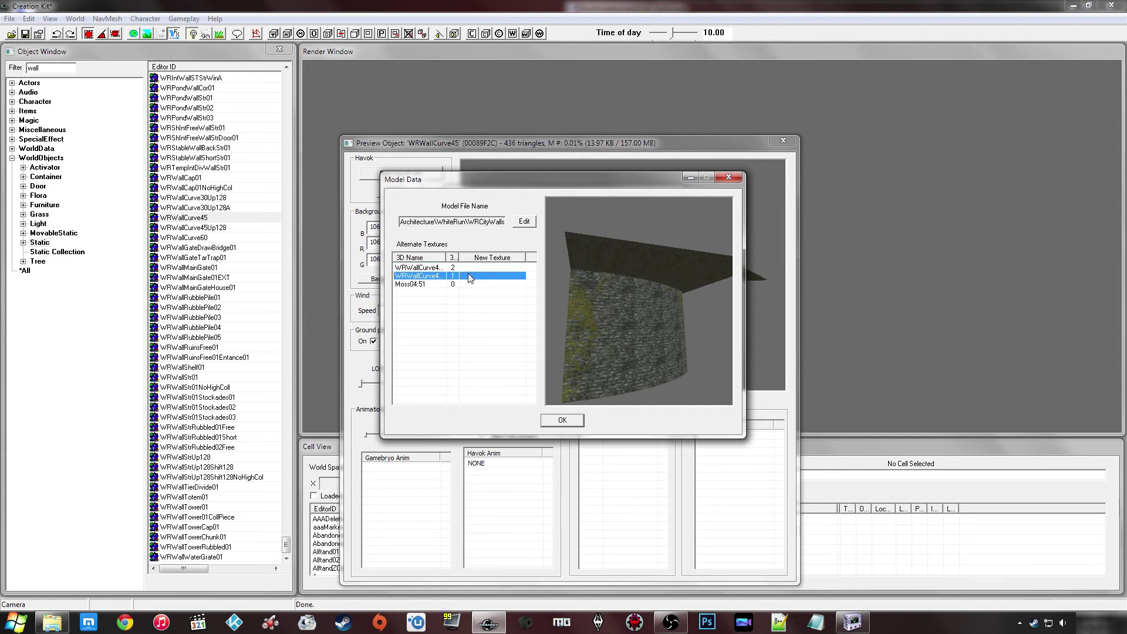
pyautogui.click(477, 268)
pyautogui.rightClick(476, 268)
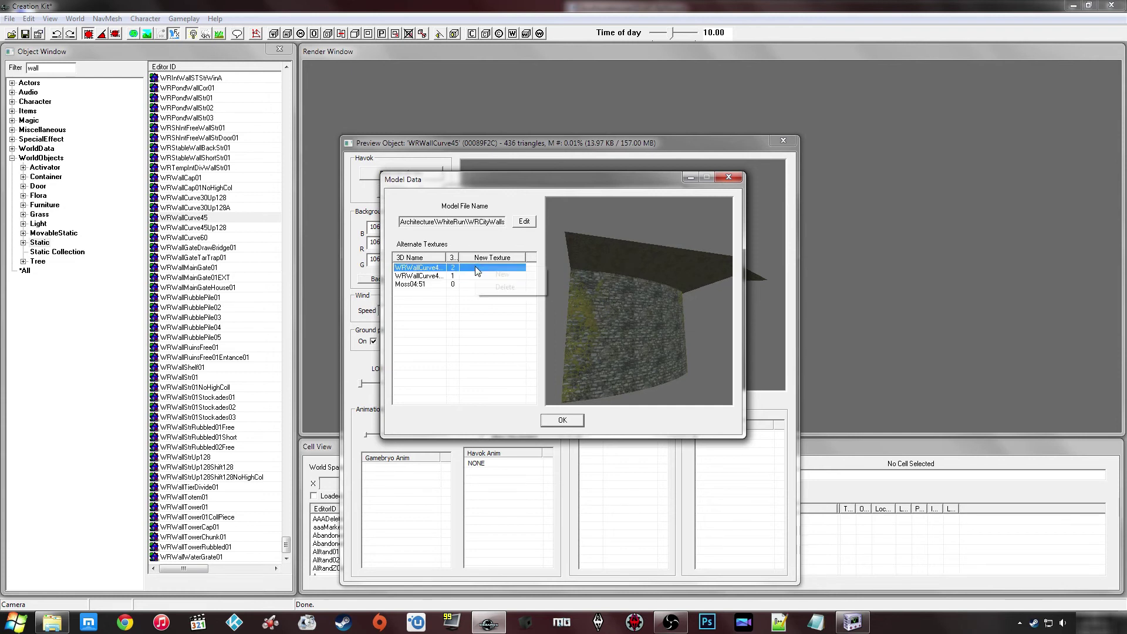
pyautogui.click(497, 274)
pyautogui.click(424, 342)
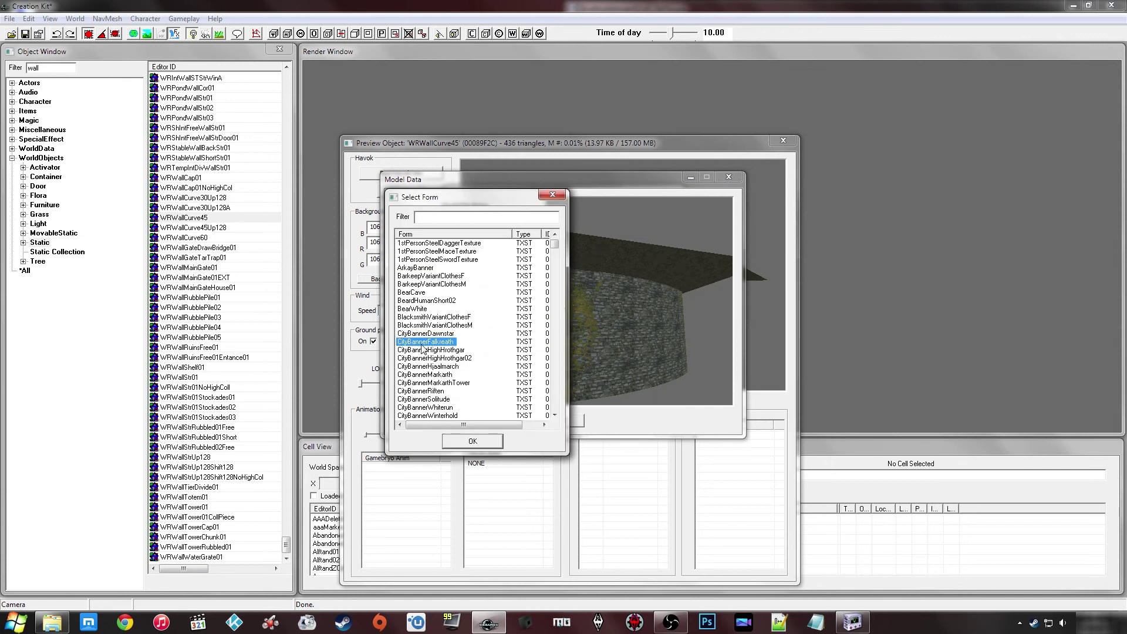
pyautogui.click(472, 442)
pyautogui.moveTo(596, 349); pyautogui.dragTo(656, 267)
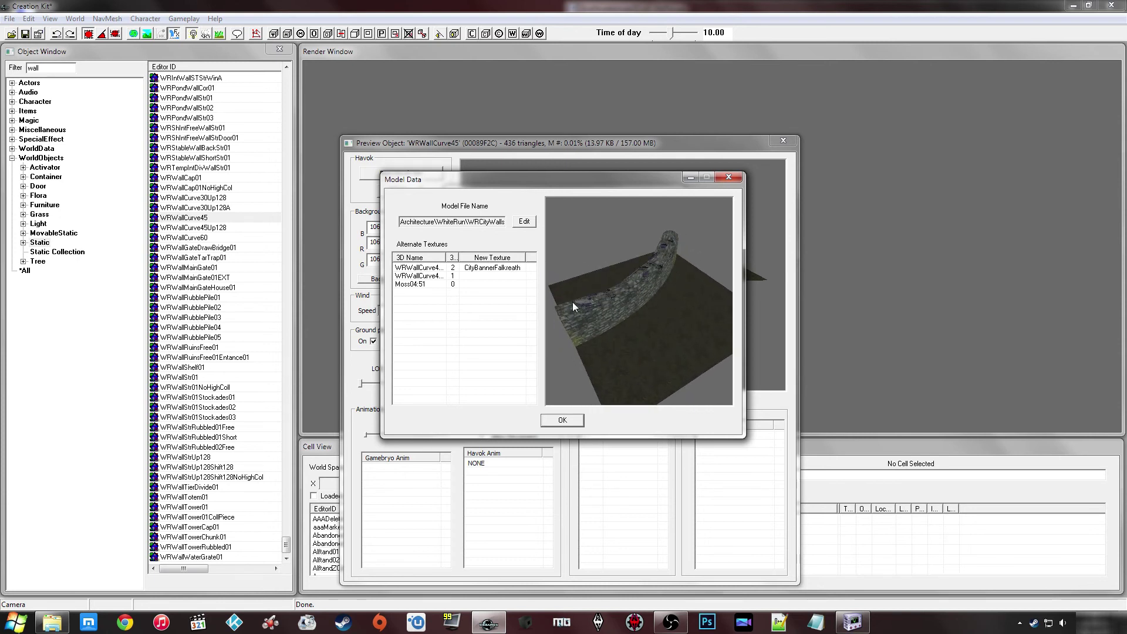
# Assign CityBannerFalkreath as the alternate texture of the wall part with 3D index 1 and inspect the wall face
pyautogui.click(493, 276)
pyautogui.rightClick(493, 275)
pyautogui.click(489, 286)
pyautogui.click(428, 341)
pyautogui.click(473, 440)
pyautogui.moveTo(596, 357); pyautogui.dragTo(607, 299)
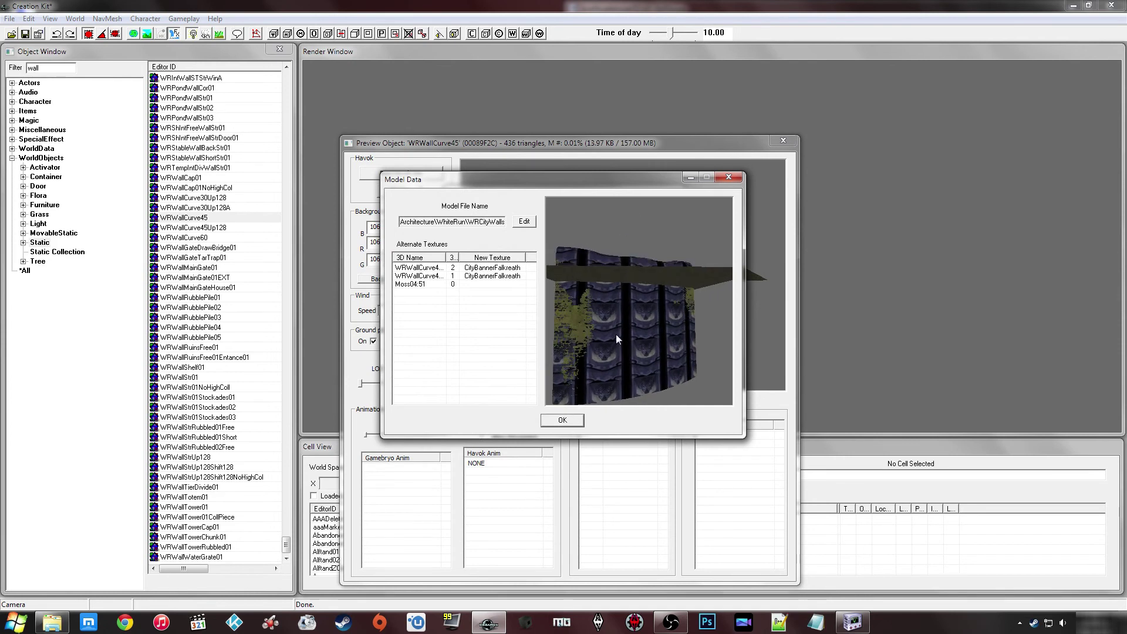
# Replace the alternate texture of the wall part with 3D index 1 with the custom CT_Dwe_Design set
pyautogui.rightClick(494, 277)
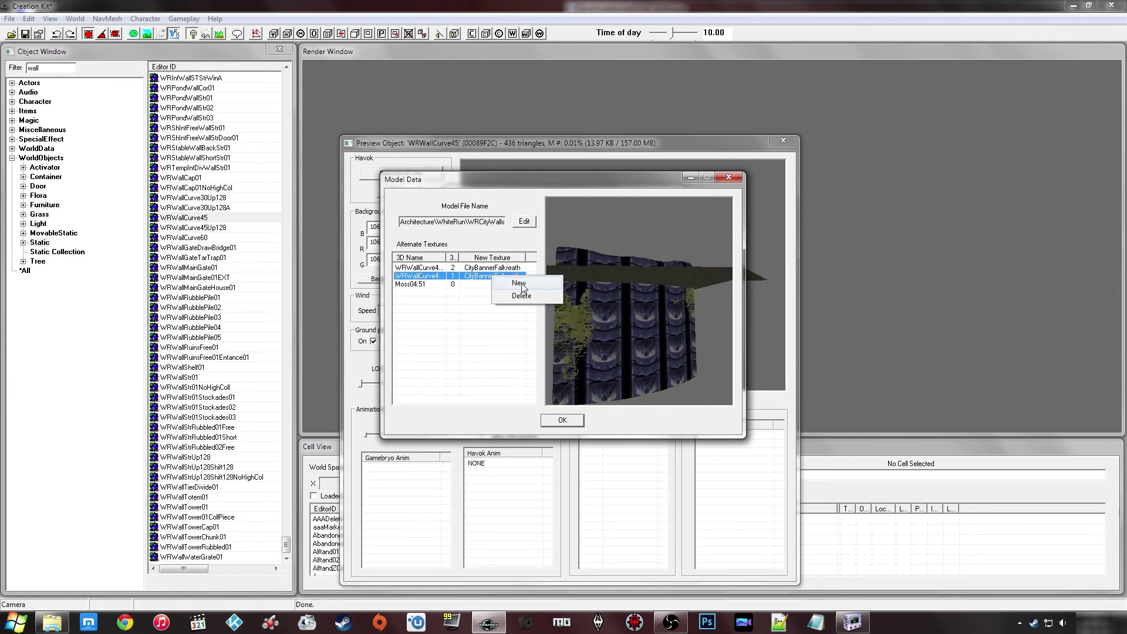
pyautogui.click(519, 283)
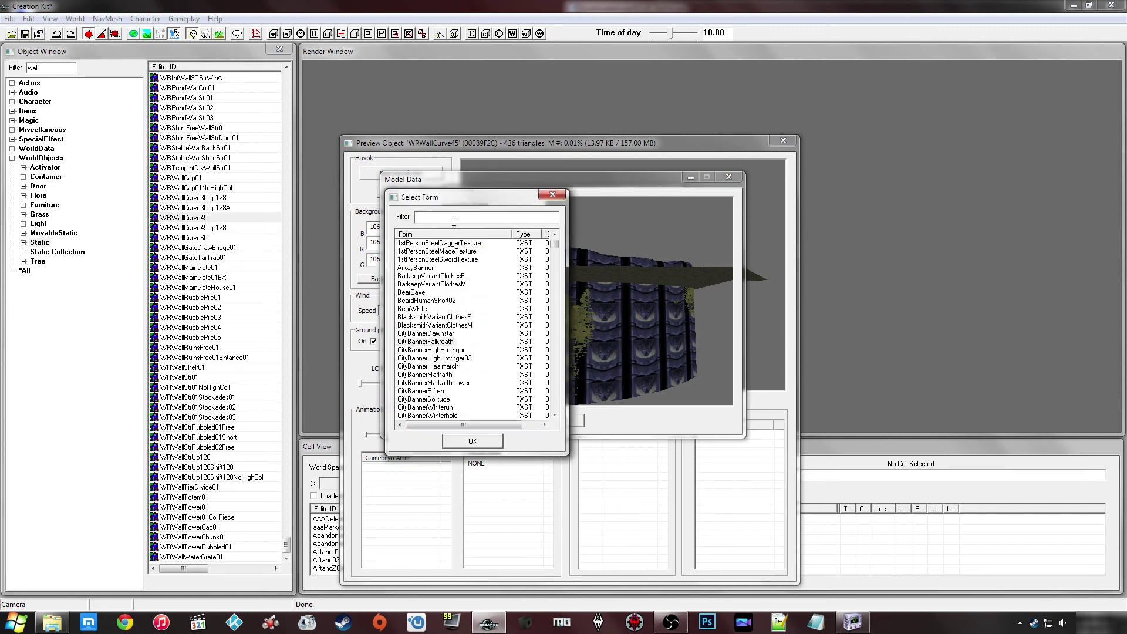
pyautogui.write('desi')
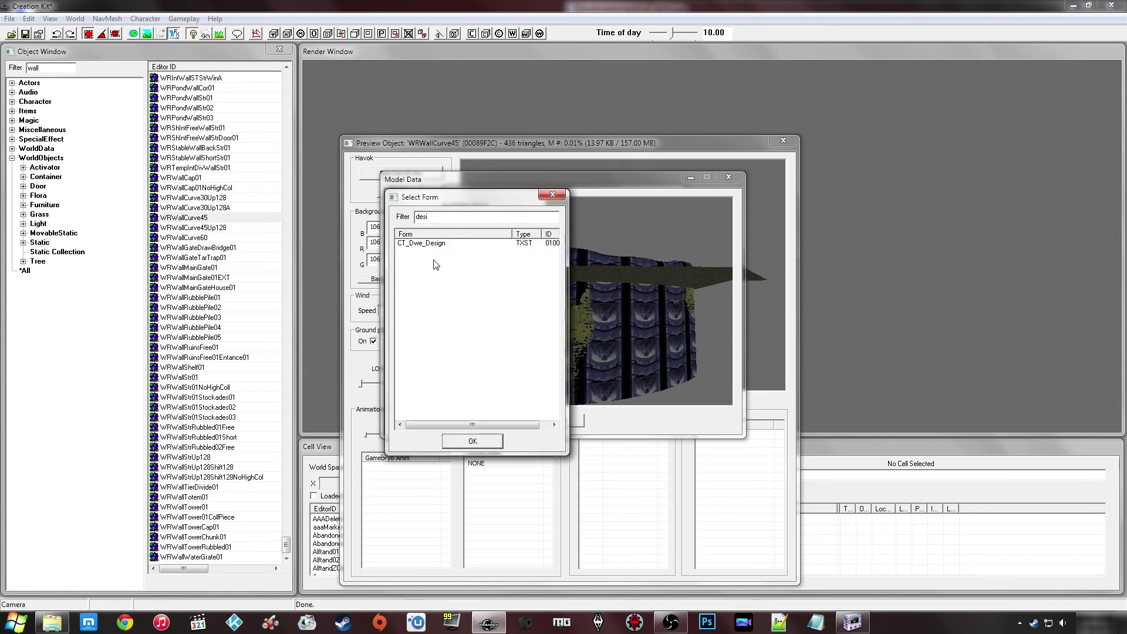
pyautogui.click(414, 243)
pyautogui.click(473, 441)
pyautogui.moveTo(553, 325); pyautogui.dragTo(599, 301)
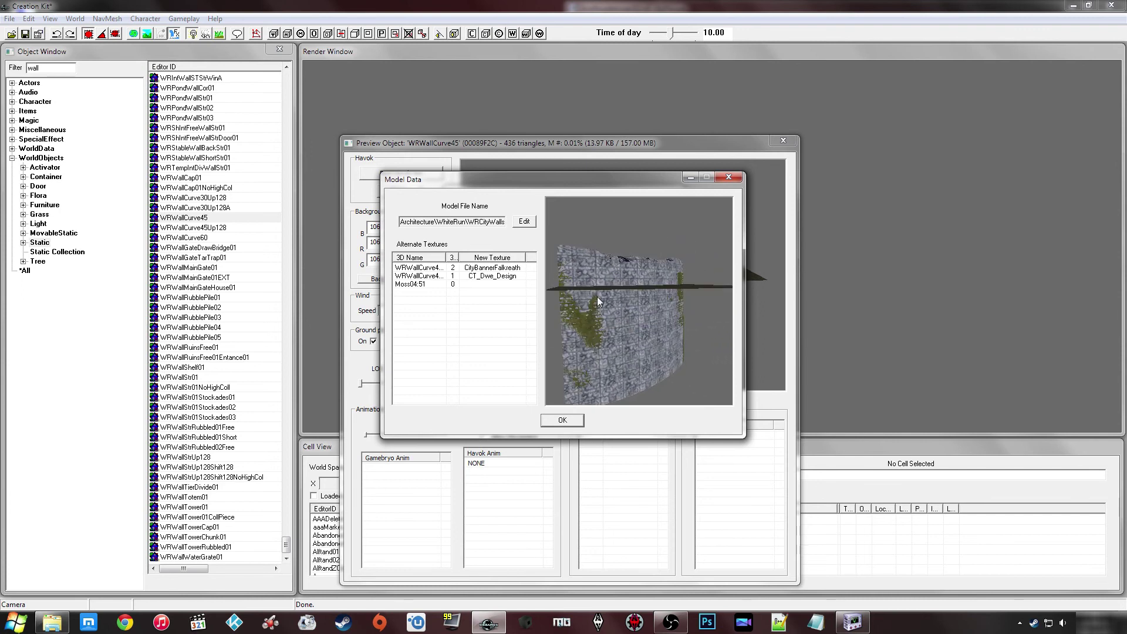
# Remove the CityBannerFalkreath alternate texture from the part with 3D index 2 and inspect the wall
pyautogui.click(499, 269)
pyautogui.press('Delete')
pyautogui.moveTo(666, 297); pyautogui.dragTo(680, 278)
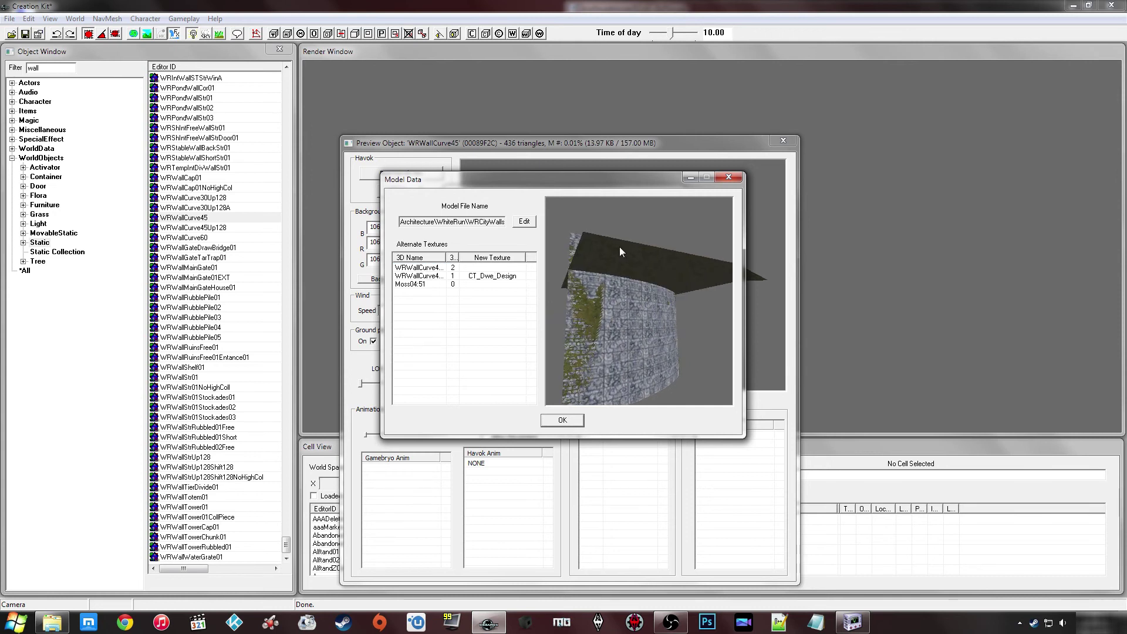
pyautogui.moveTo(607, 358); pyautogui.dragTo(554, 307)
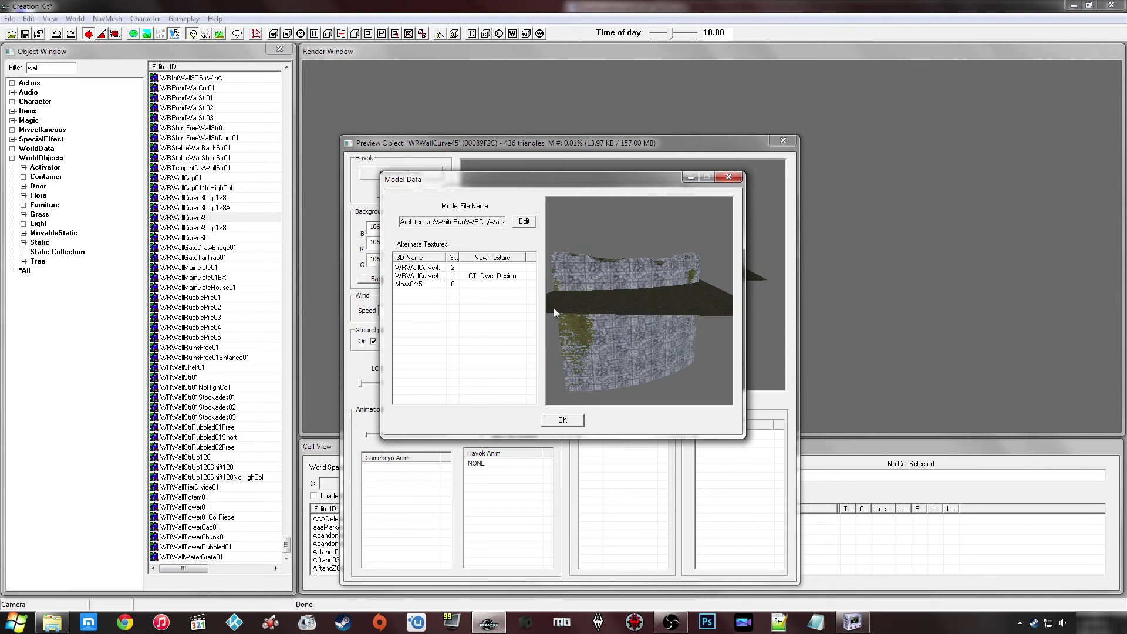
# Assign NullTextureSet as the alternate texture of the part with 3D index 2 and inspect the wall from several angles
pyautogui.doubleClick(494, 269)
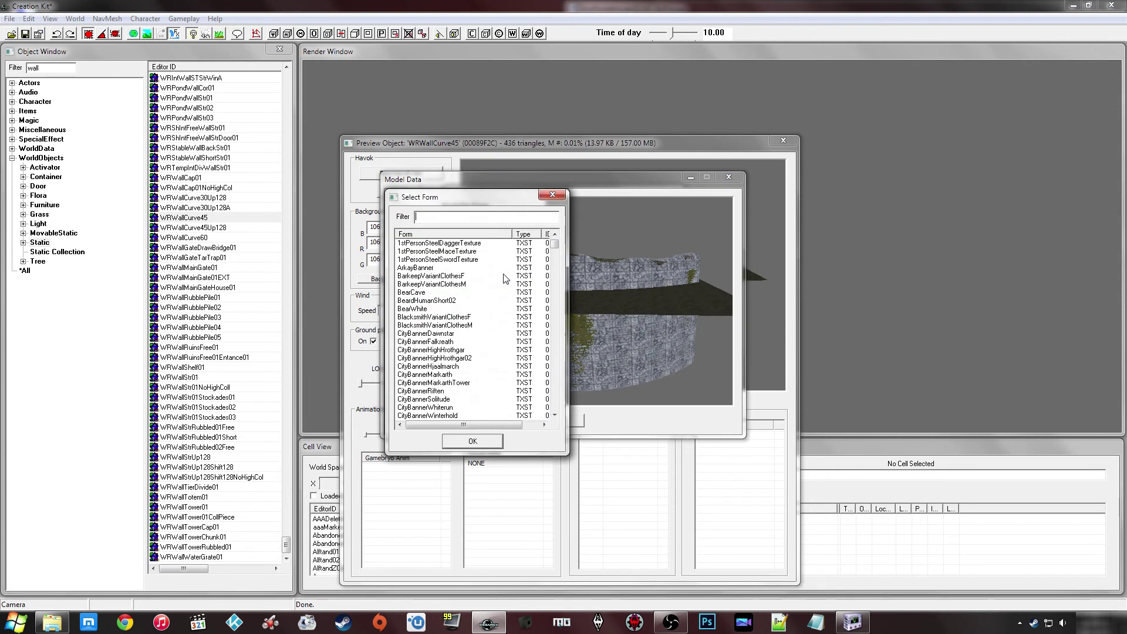
pyautogui.write('nul')
pyautogui.click(420, 243)
pyautogui.click(419, 221)
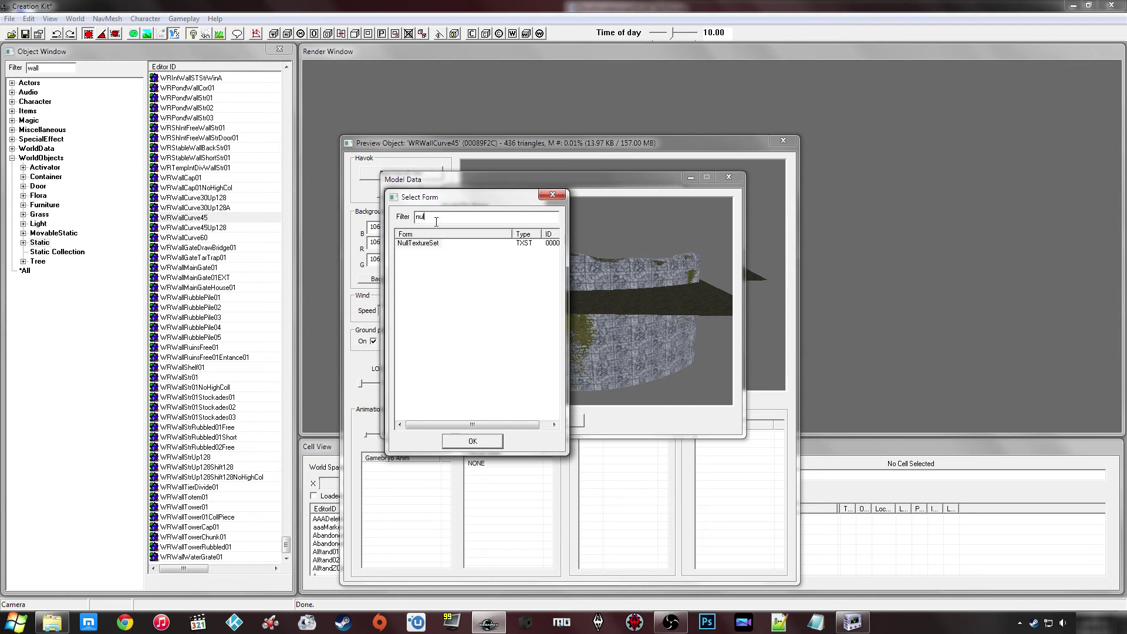
pyautogui.click(416, 244)
pyautogui.click(472, 441)
pyautogui.moveTo(606, 341); pyautogui.dragTo(664, 368)
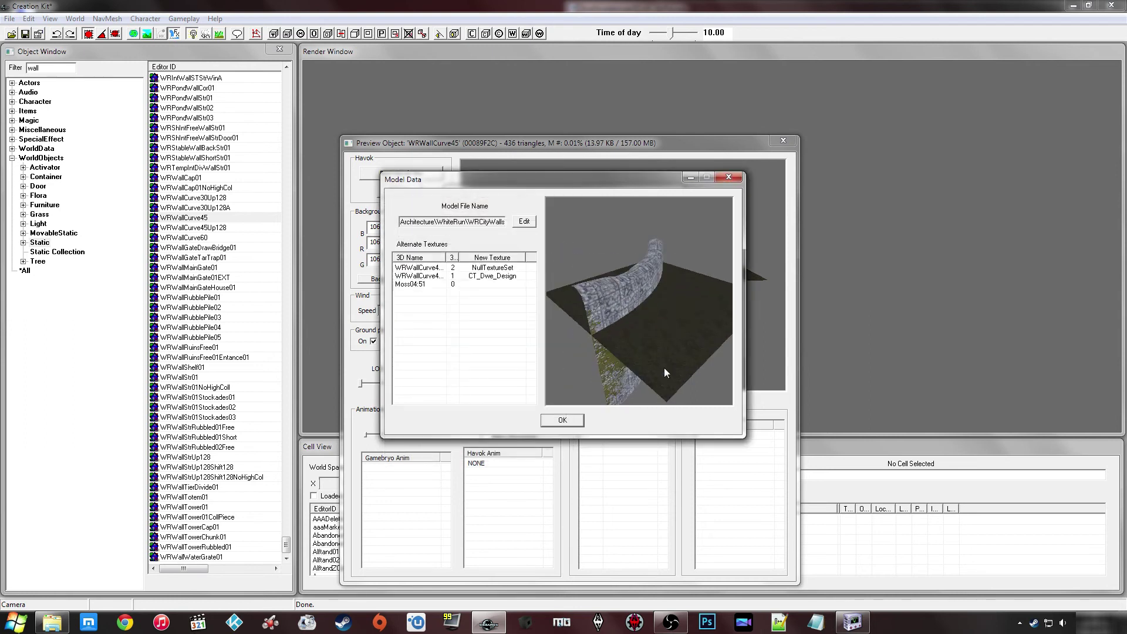
pyautogui.moveTo(657, 276); pyautogui.dragTo(604, 316)
pyautogui.moveTo(649, 279)
pyautogui.mouseDown()
pyautogui.moveTo(635, 291)
pyautogui.moveTo(654, 267)
pyautogui.mouseUp()
# Assign NullTextureSet as the alternate texture of the Moss04:51 part and inspect the wall in the preview
pyautogui.doubleClick(492, 284)
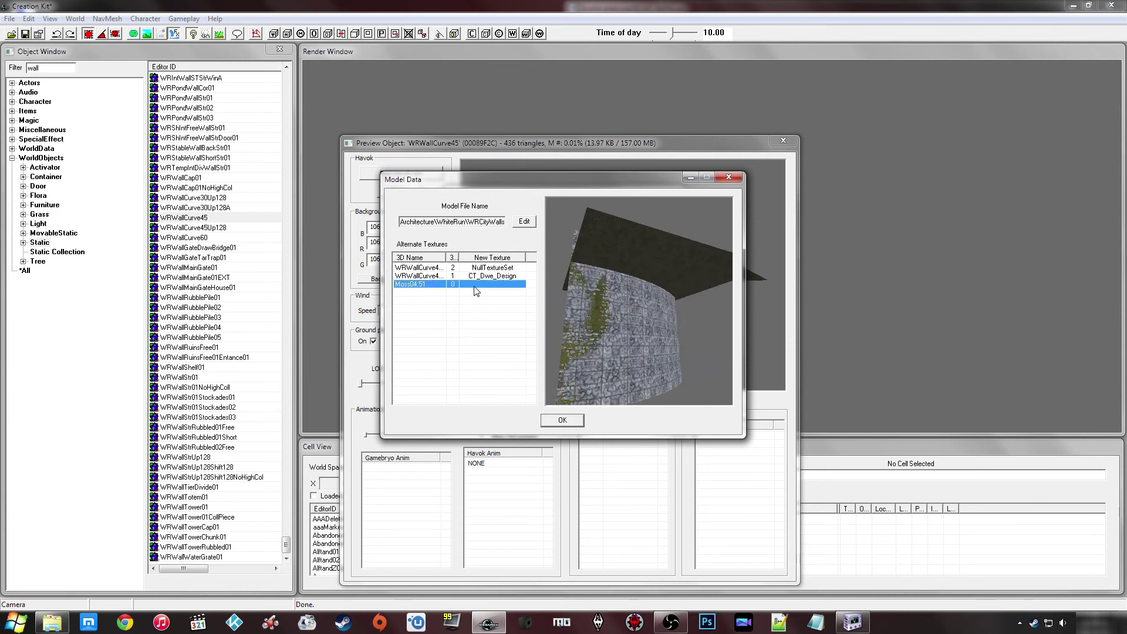
pyautogui.write('nul')
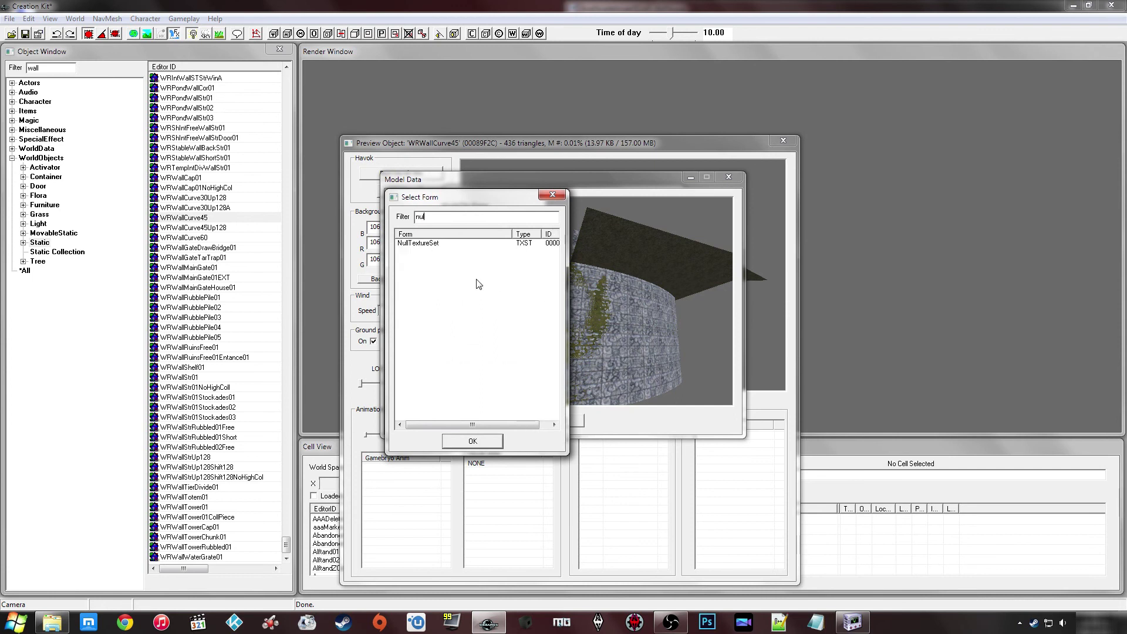
pyautogui.click(424, 243)
pyautogui.click(467, 441)
pyautogui.moveTo(615, 293); pyautogui.dragTo(616, 250)
pyautogui.moveTo(615, 304); pyautogui.dragTo(651, 302)
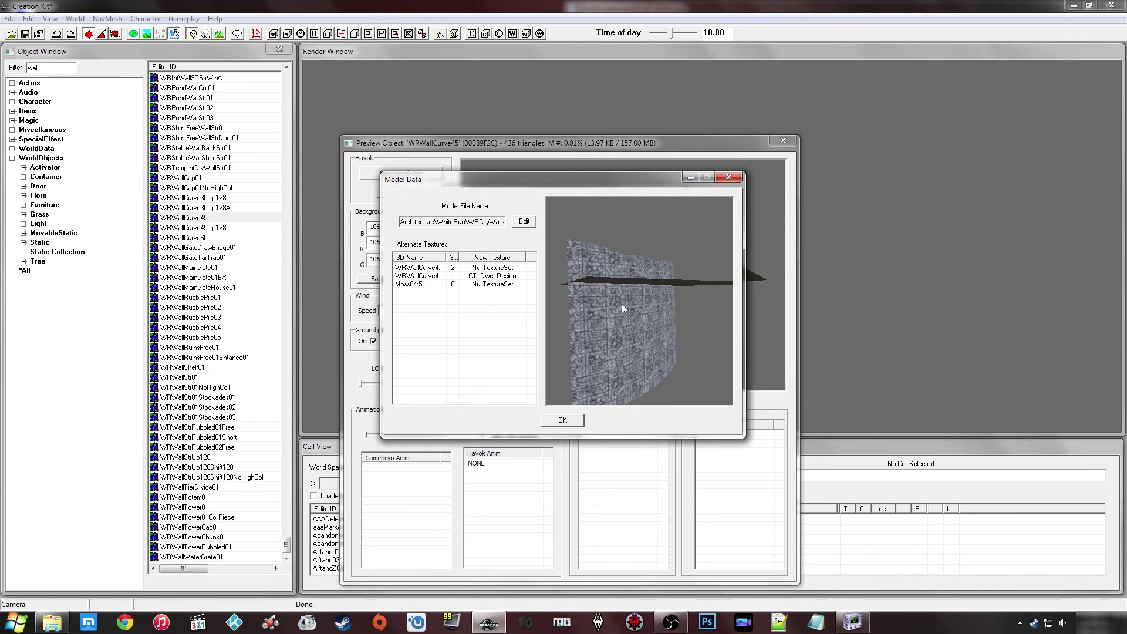
pyautogui.moveTo(592, 341); pyautogui.dragTo(644, 378)
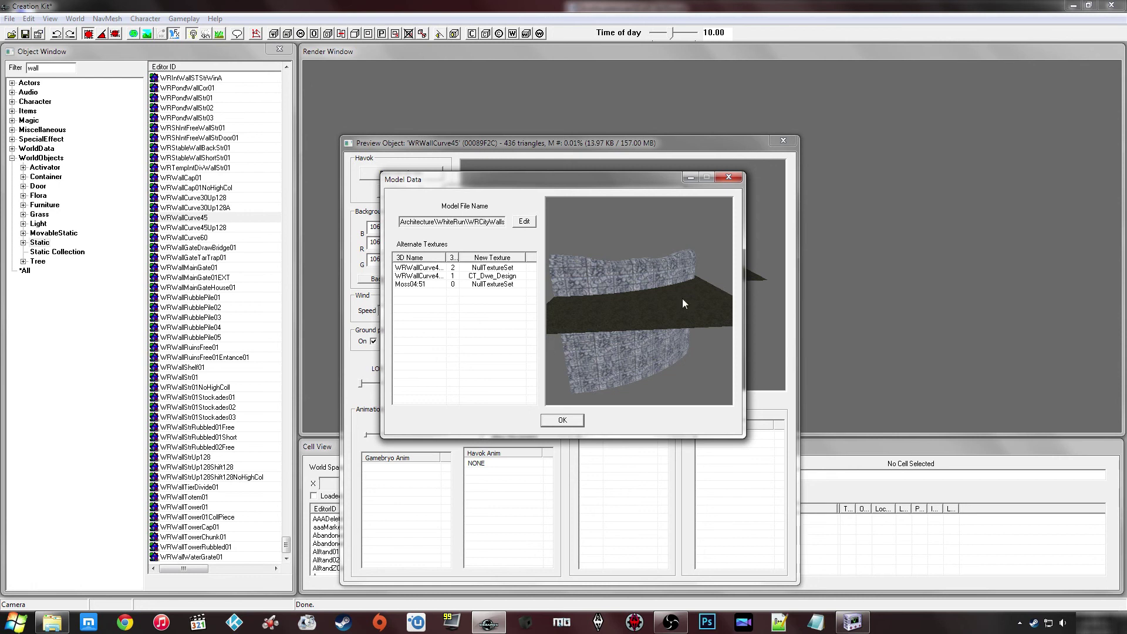
pyautogui.moveTo(666, 302); pyautogui.dragTo(635, 314)
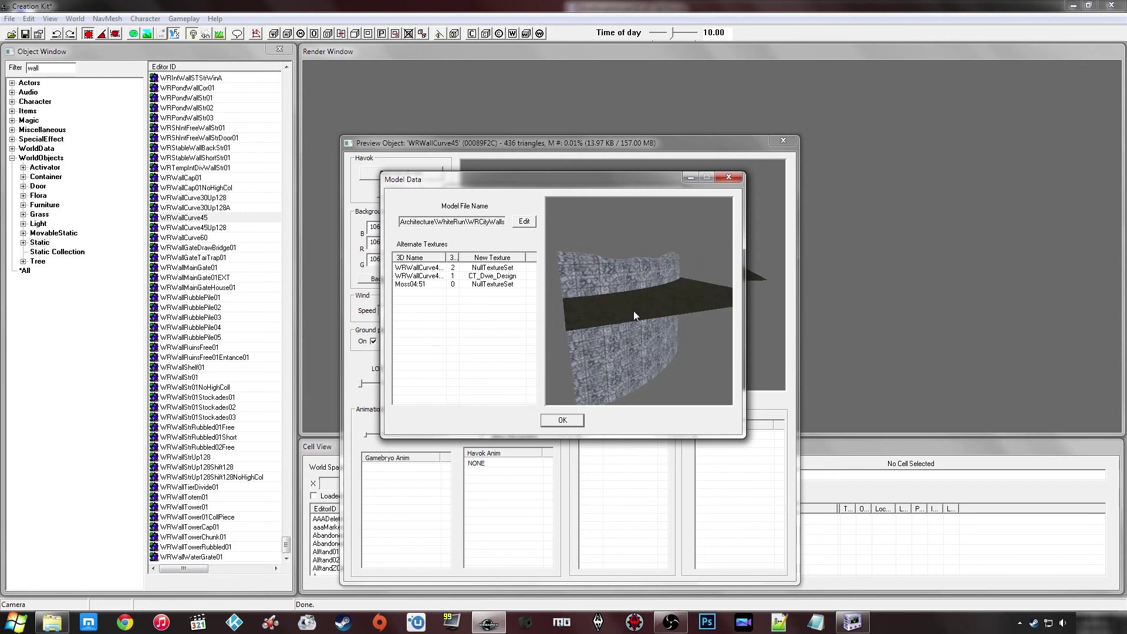
# Accept the model data changes and close the WRWallCurve45 object preview
pyautogui.click(552, 420)
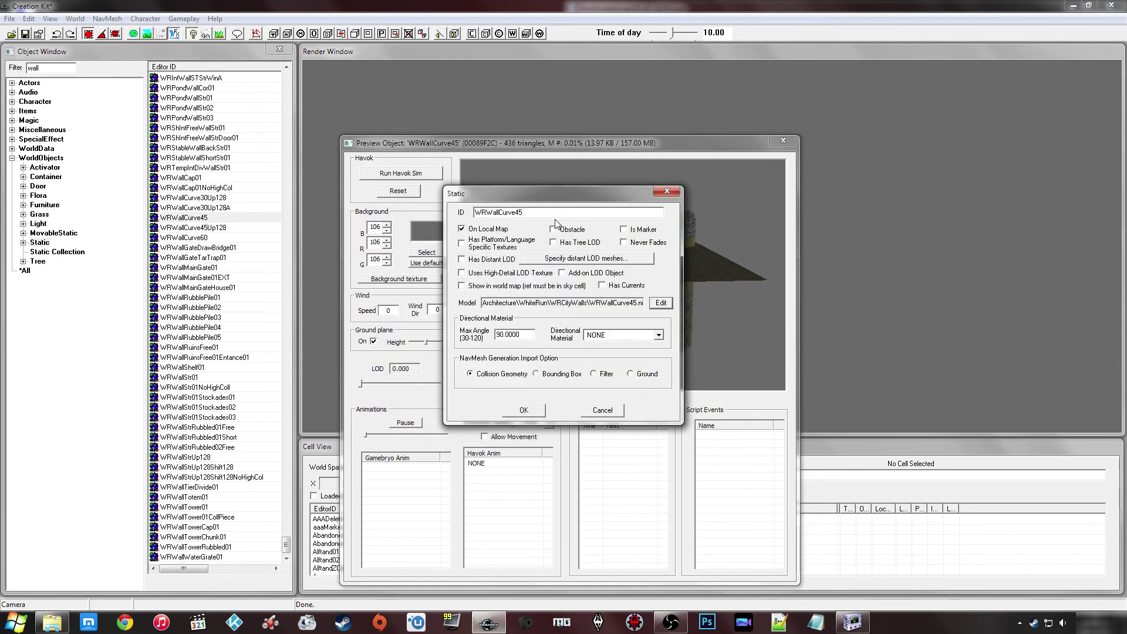
pyautogui.press('Return')
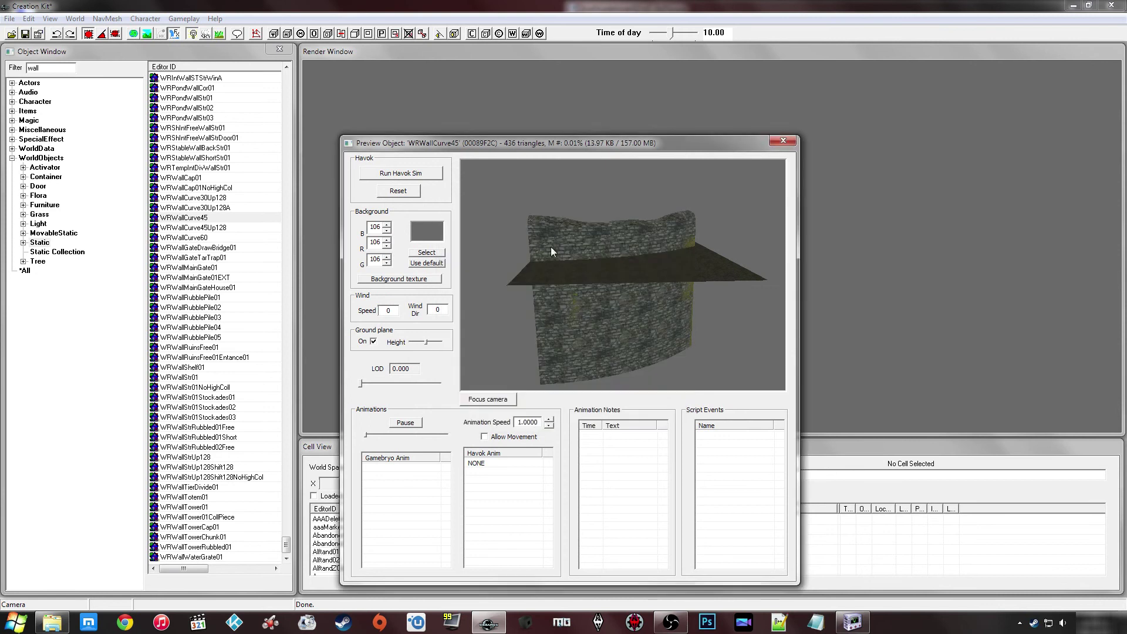
pyautogui.click(782, 141)
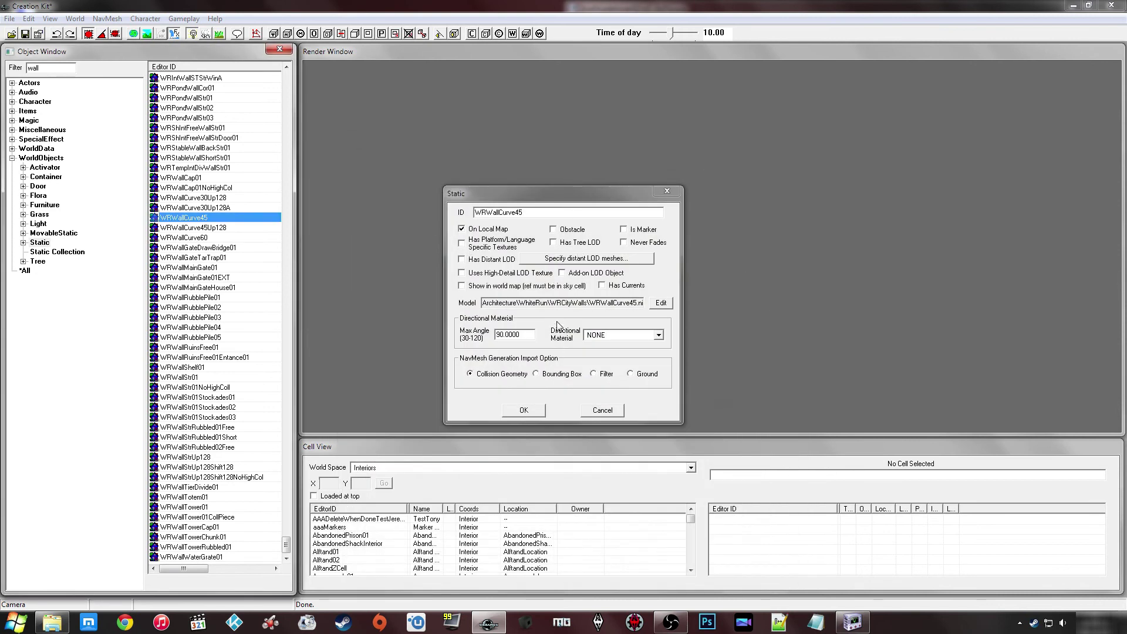
# Cancel the open WRWallCurve45 Static form and select WRWallCurve60 in the object list
pyautogui.click(195, 268)
pyautogui.click(200, 248)
pyautogui.click(198, 278)
pyautogui.click(197, 317)
pyautogui.click(201, 288)
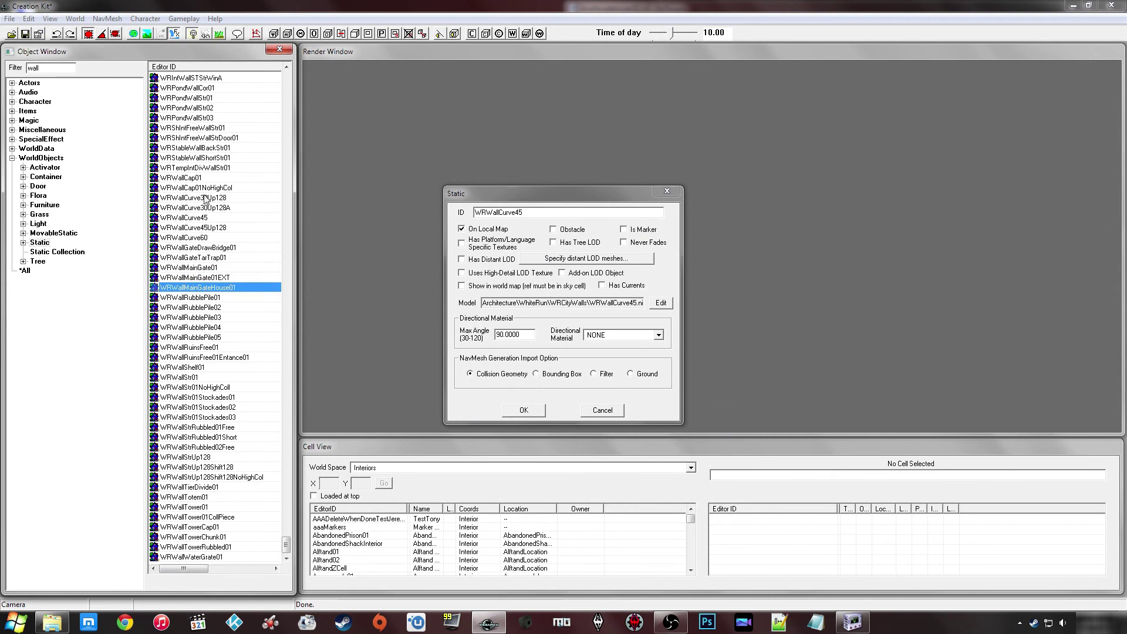
pyautogui.click(587, 411)
pyautogui.click(207, 238)
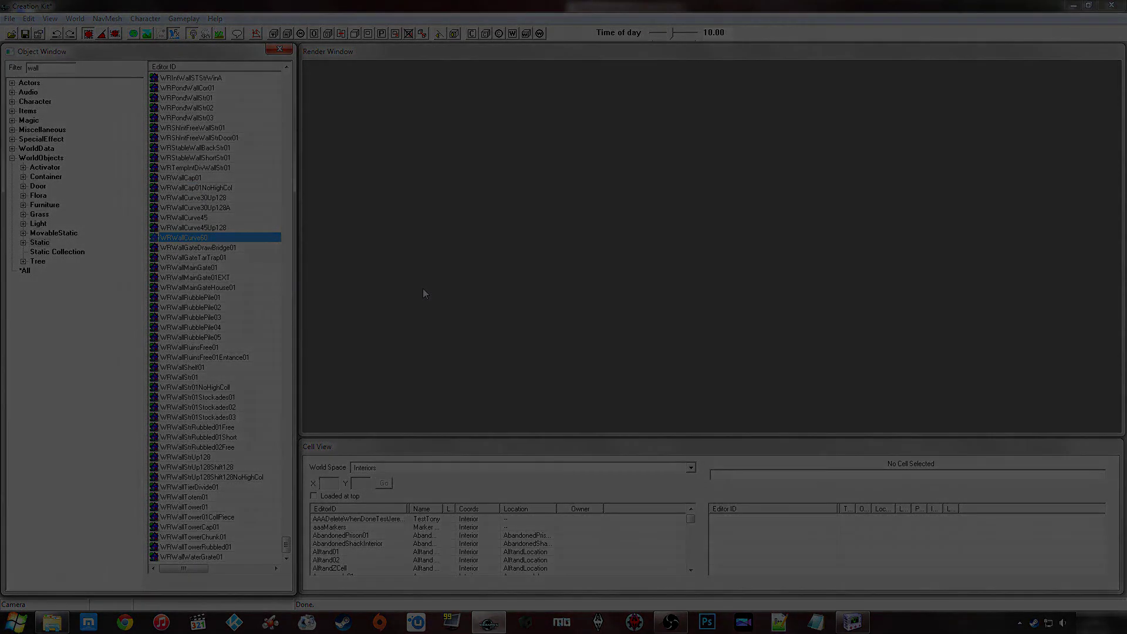